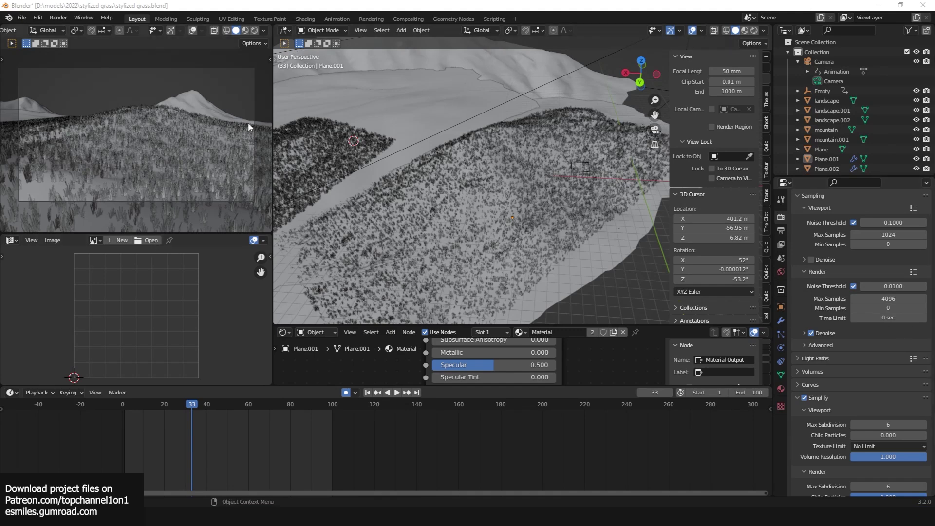
Step: Play back the rendered animation of the grass scene, close the player and select the grass object Plane.001
left_click(63, 18)
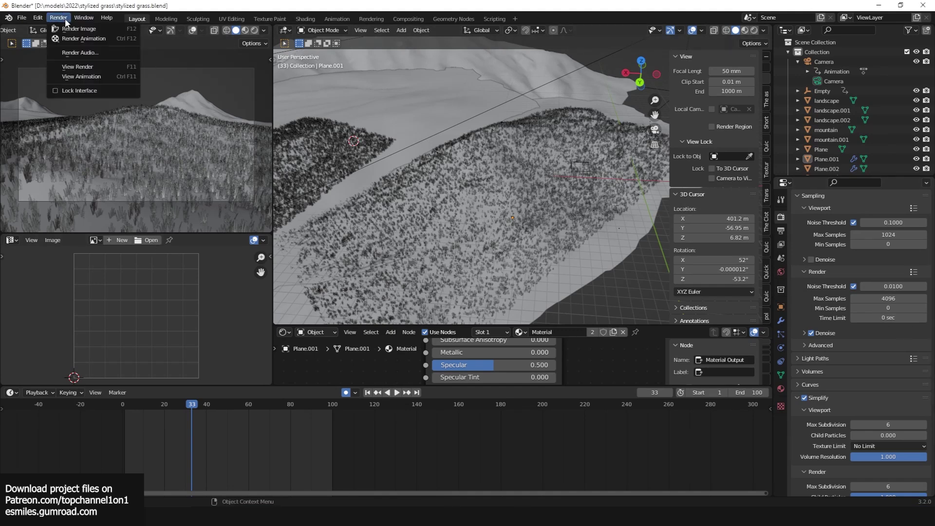
left_click(93, 76)
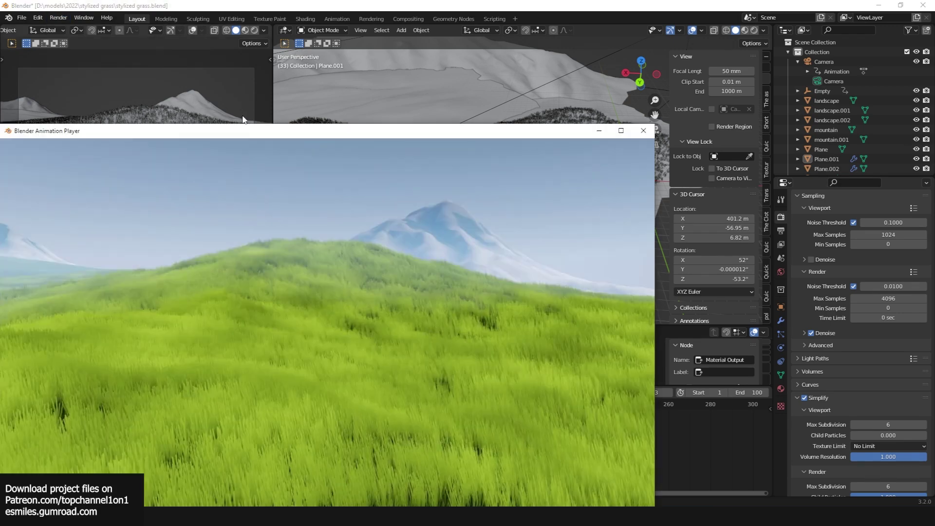
left_click_drag(248, 134, 371, 63)
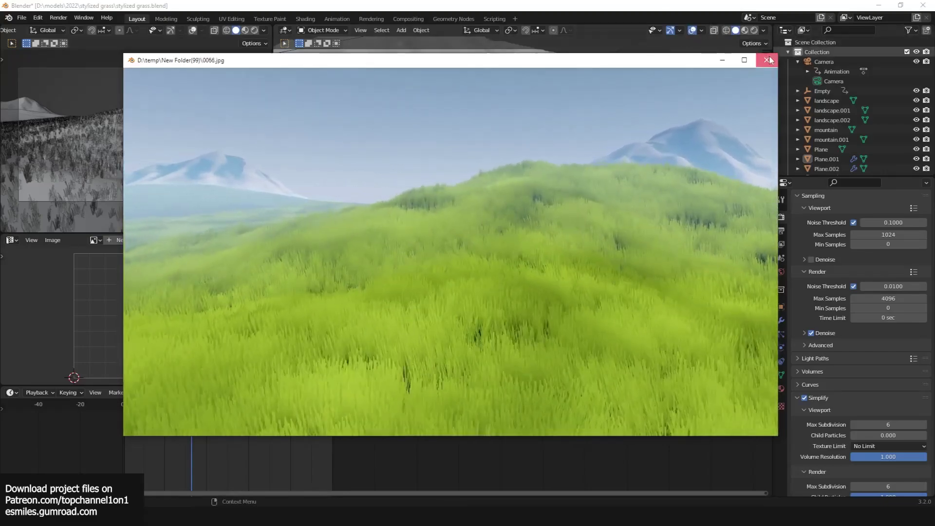
left_click(766, 60)
left_click(545, 174)
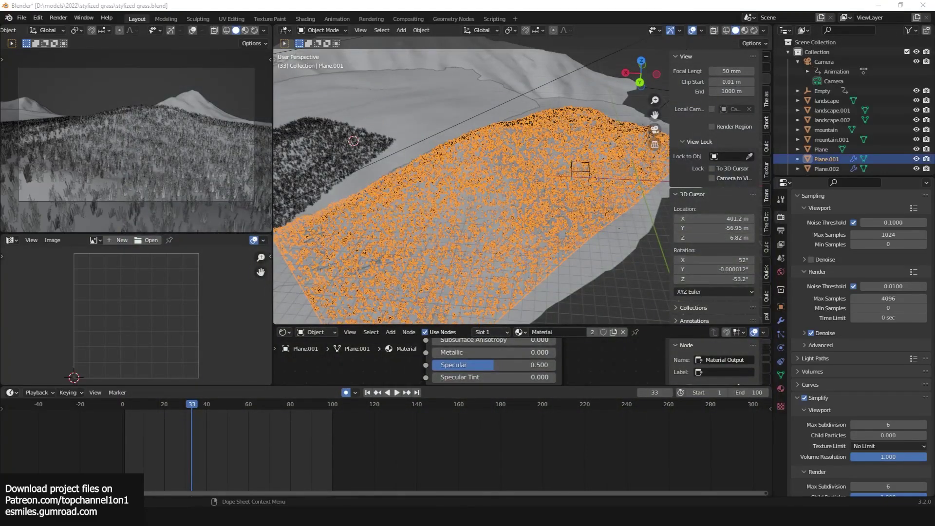
Step: Switch to the new, empty Blender file, add a plane and rotate it 90 degrees about the X axis
left_click(412, 465)
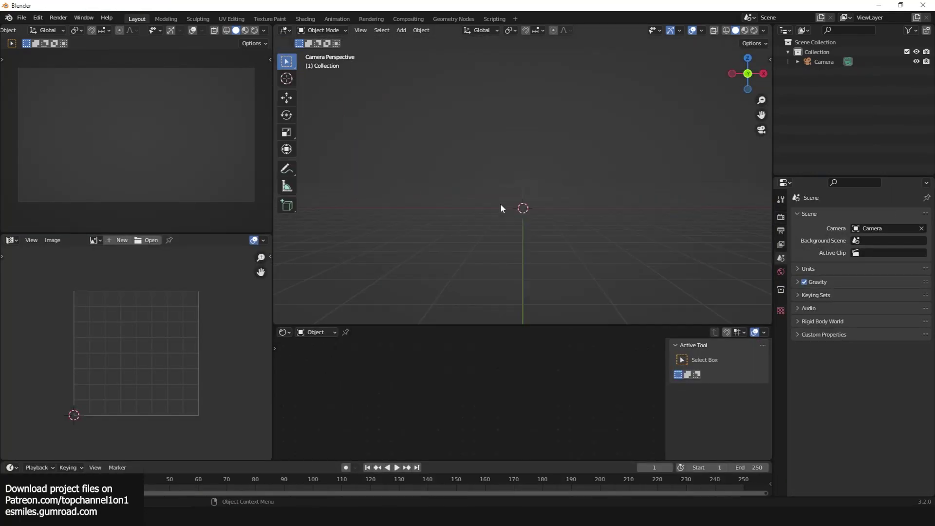
key("KP_1")
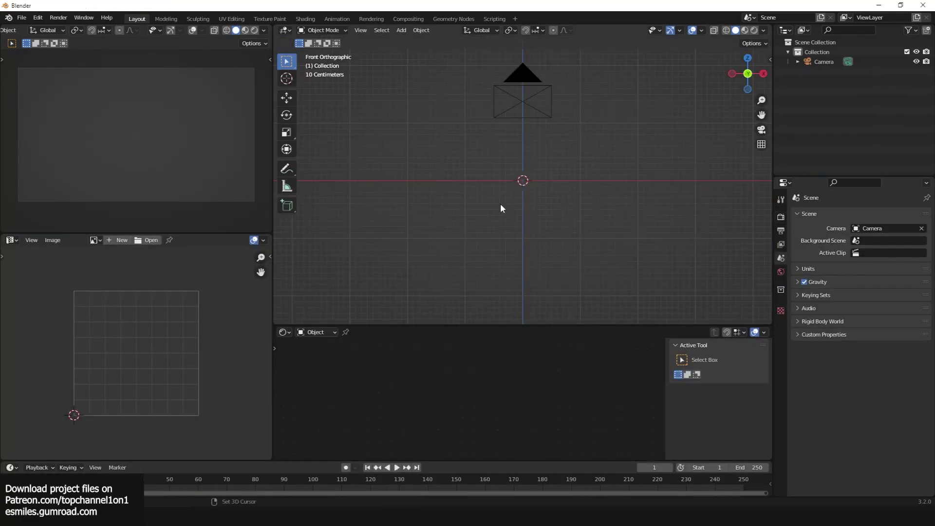
key("shift+a")
mouse_move(501, 205)
left_click(558, 203)
key("r")
key("x")
key("9")
key("0")
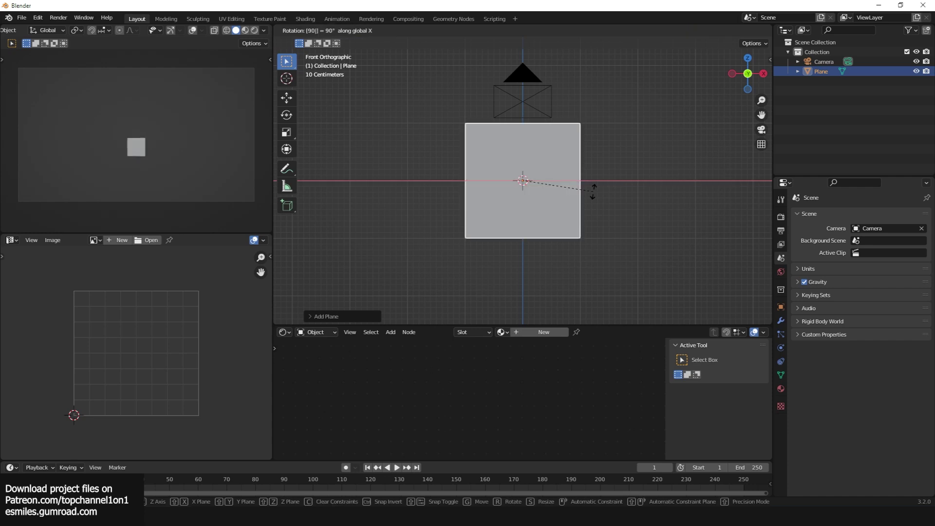
key("Return")
Step: Narrow the plane's mesh along the X axis into a thin vertical strip
key("Tab")
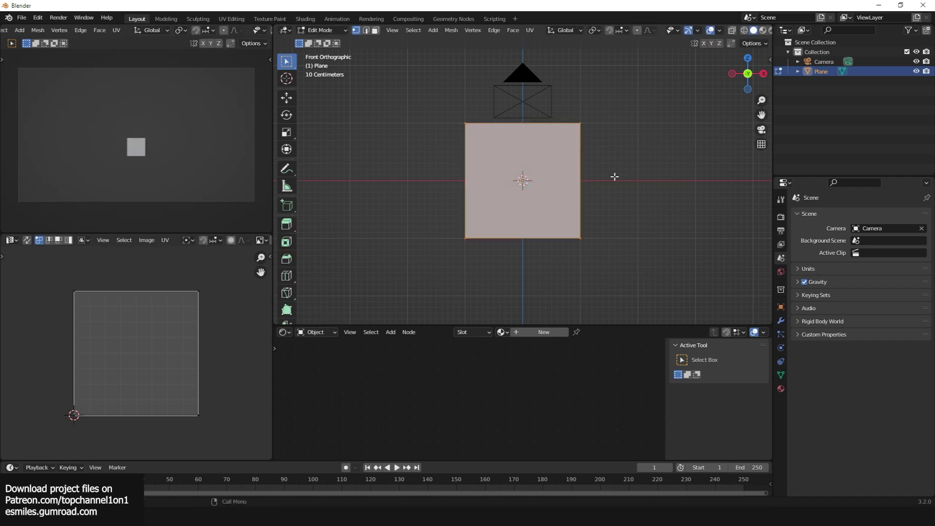
key("s")
key("x")
left_click(532, 178)
key("s")
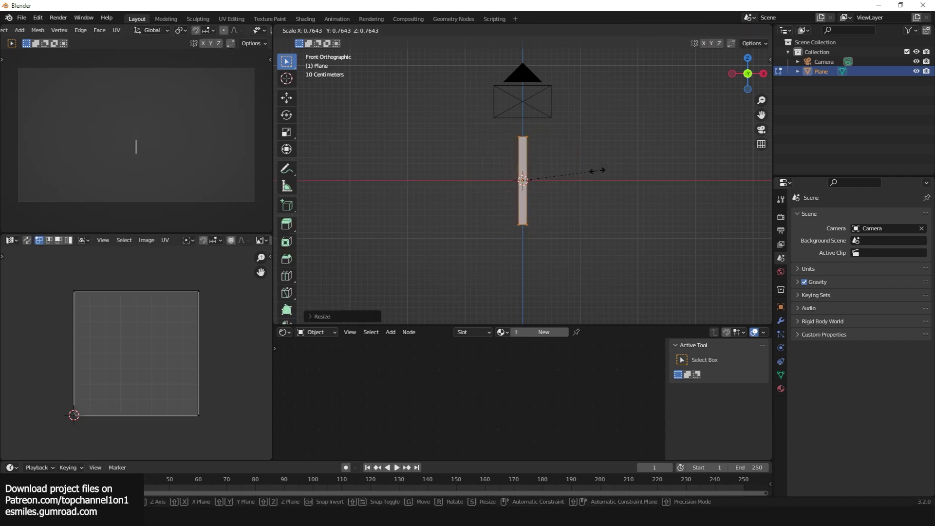
key("x")
left_click(583, 170)
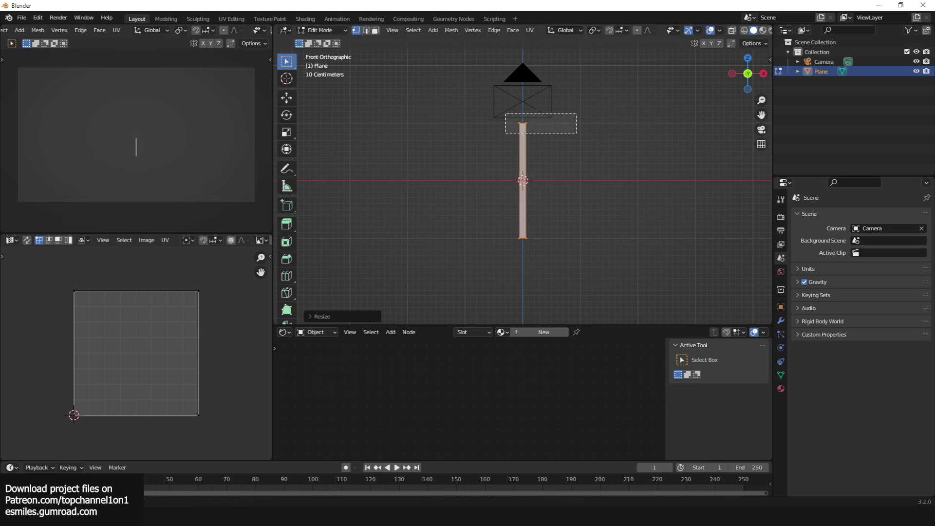
Step: Scale the strip's two upper vertices closer together to taper it into a grass blade
left_click_drag(577, 133, 576, 133)
key("s")
left_click(539, 122)
Step: Add a loop cut at the blade's mid-height and move it along the Y axis to bend the blade
key("ctrl+r")
left_click(525, 176)
right_click(525, 176)
middle_click_drag(615, 178, 539, 178)
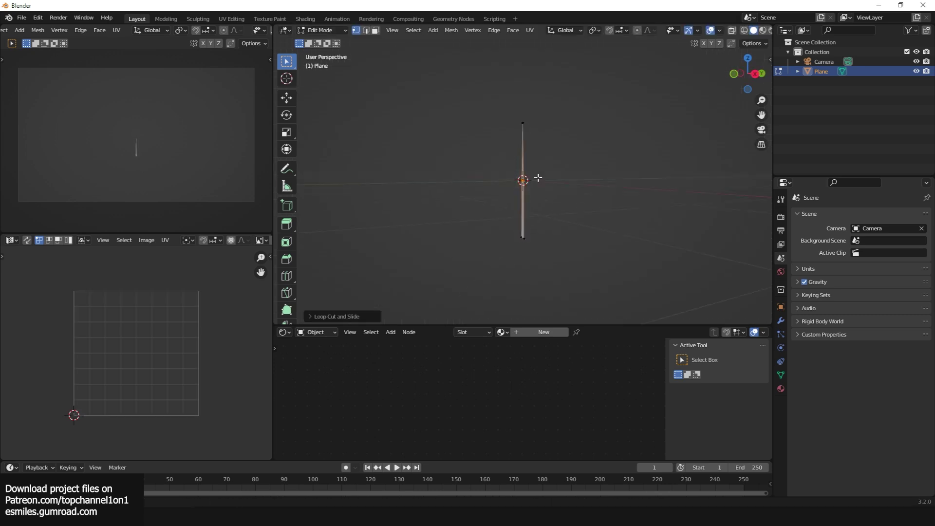
left_click(291, 100)
left_click_drag(555, 181, 543, 181)
key("Tab")
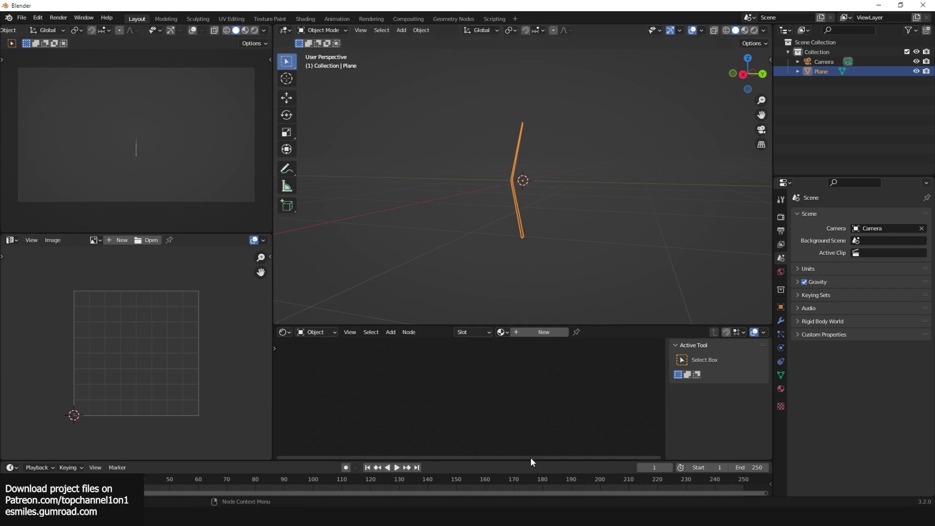
Step: Close the window of the stylized grass.blend project
mouse_move(453, 516)
left_click(390, 446)
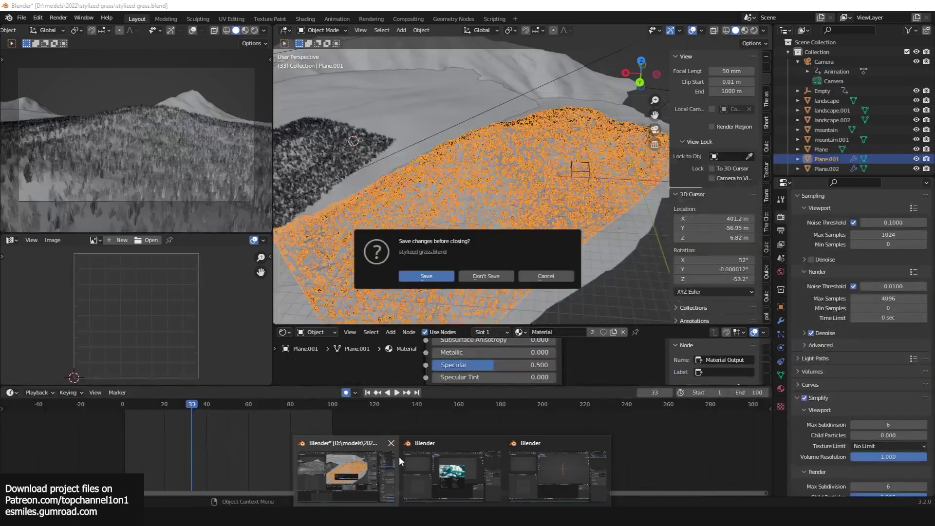
Step: Bevel the blade's middle edge with two segments to smooth the bend
middle_click_drag(551, 200, 593, 199)
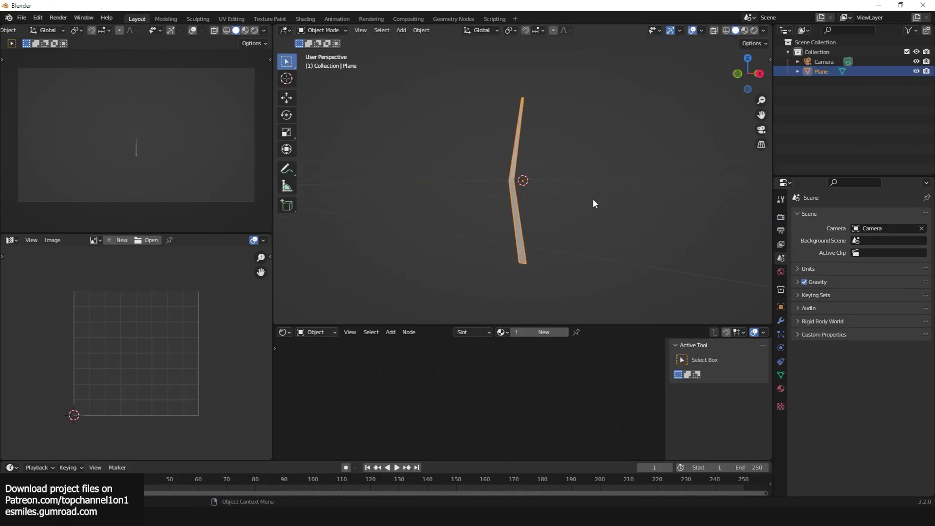
key("Tab")
key("ctrl+b")
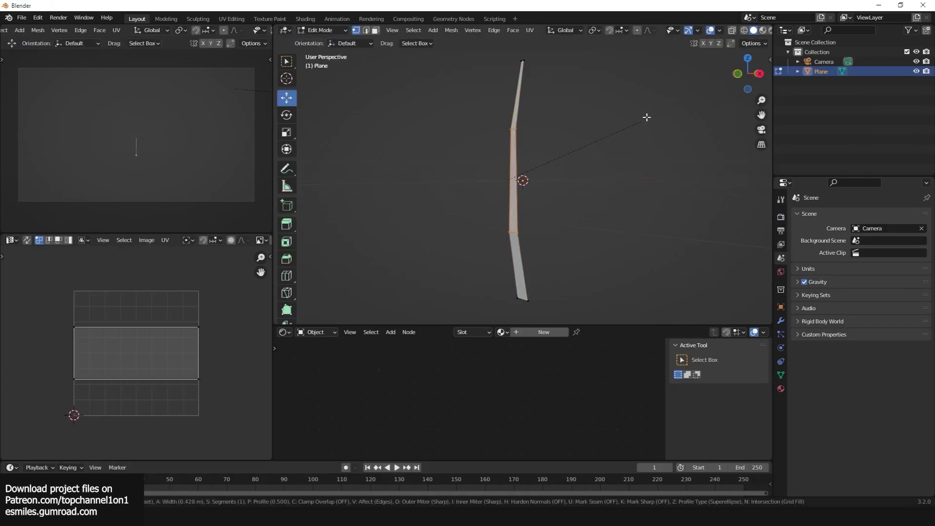
left_click(657, 113)
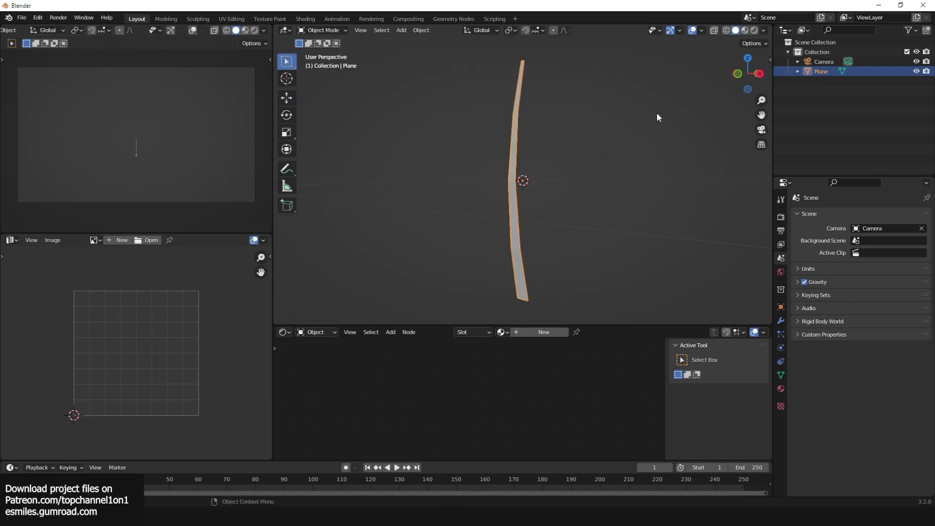
middle_click_drag(657, 113, 661, 161)
Step: Move all of the blade's geometry up about 1 m along the Z axis so its base sits at the origin
key("KP_1")
key("Tab")
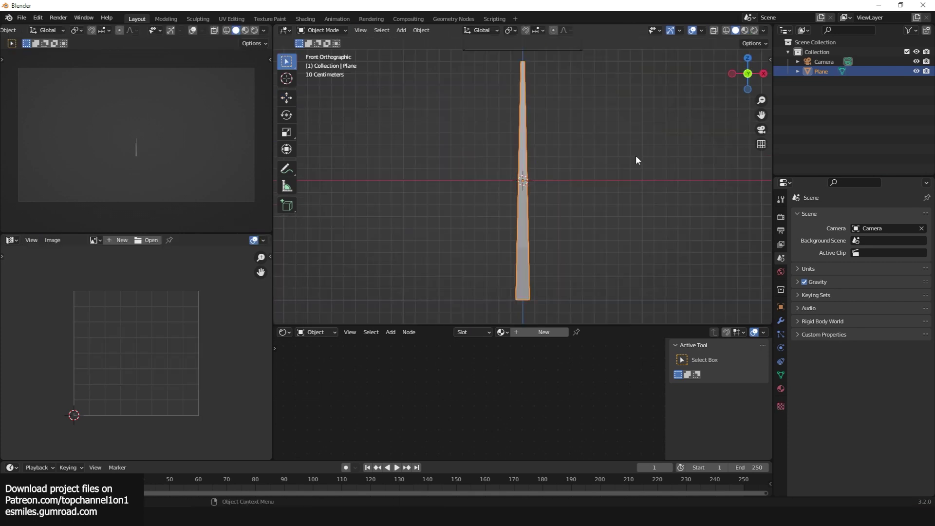
key("Tab")
left_click(530, 249)
key("Tab")
left_click(527, 231)
key("Tab")
key("a")
key("u")
left_click(558, 266)
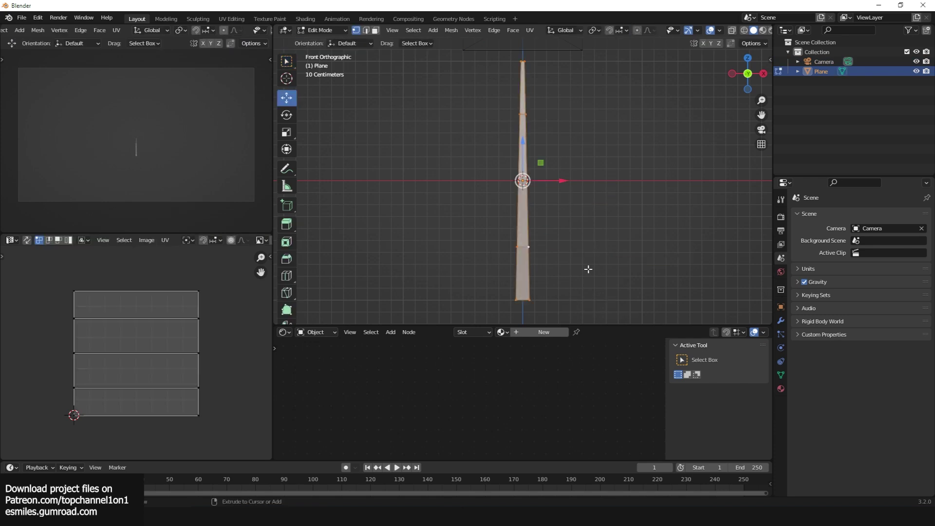
key("g")
key("z")
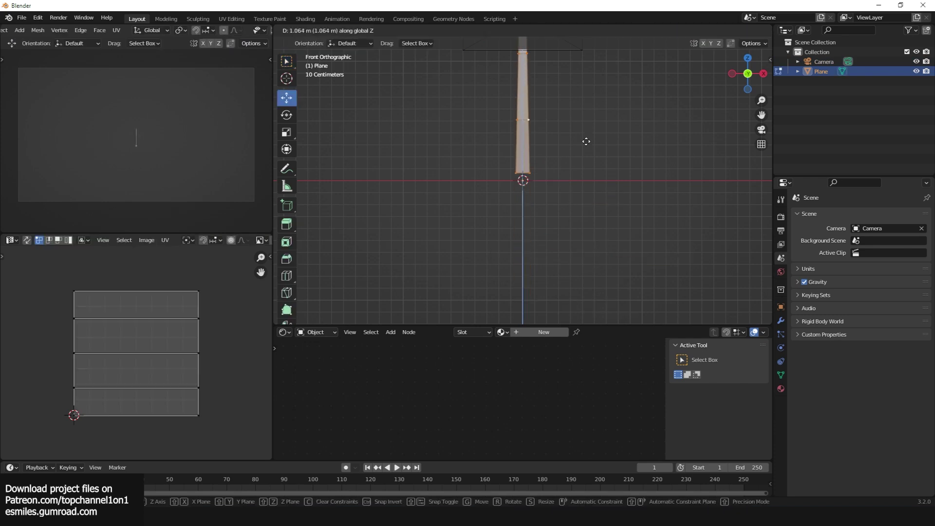
left_click(586, 141)
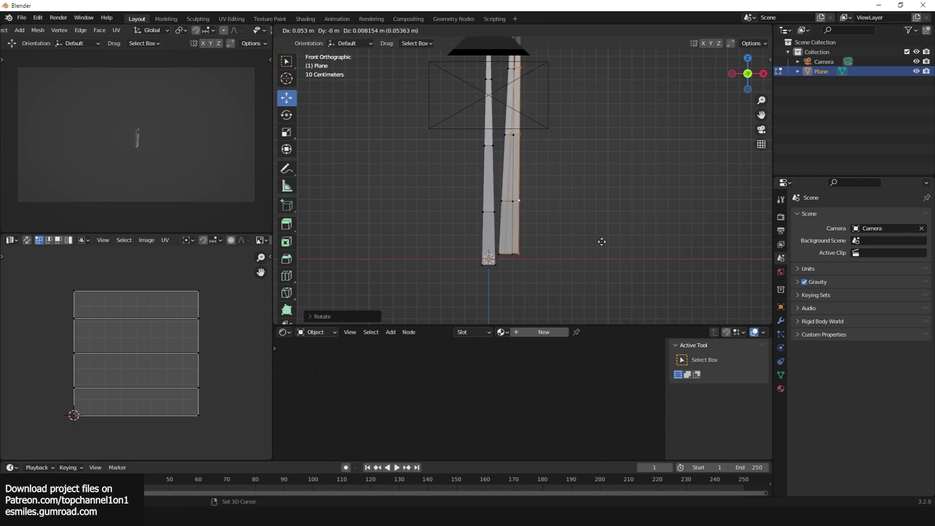
Step: Build a small clump of four blades by duplicating the blade at its base and tilting the copies outward
key("g")
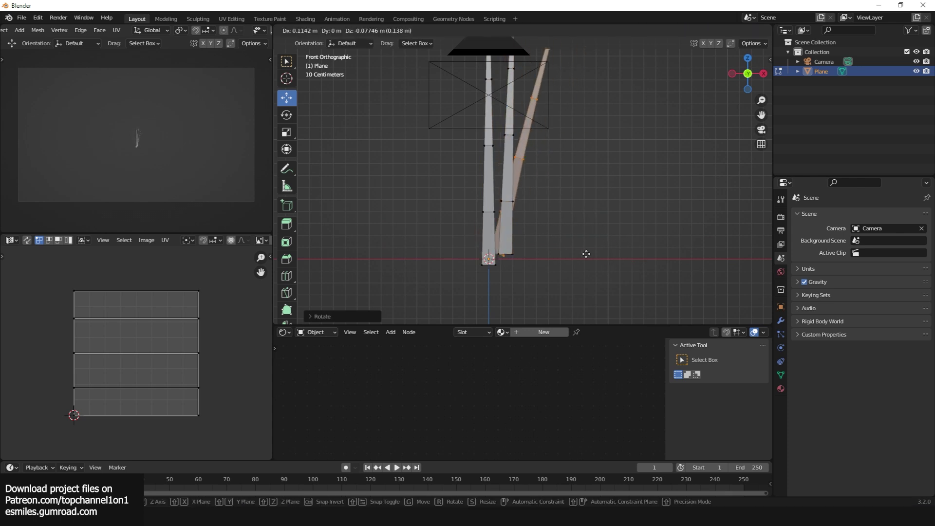
left_click(584, 254)
key("shift+d")
left_click(528, 263)
key("r")
left_click(543, 205)
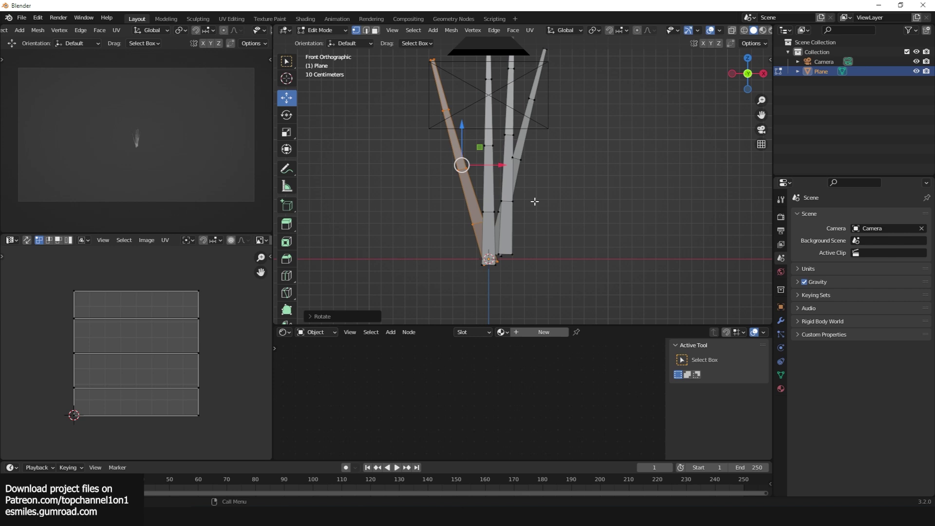
Step: Duplicate all four blades, rotate the copies freely with trackball rotation and place them beside the originals
scroll(141, 174, "up", 3)
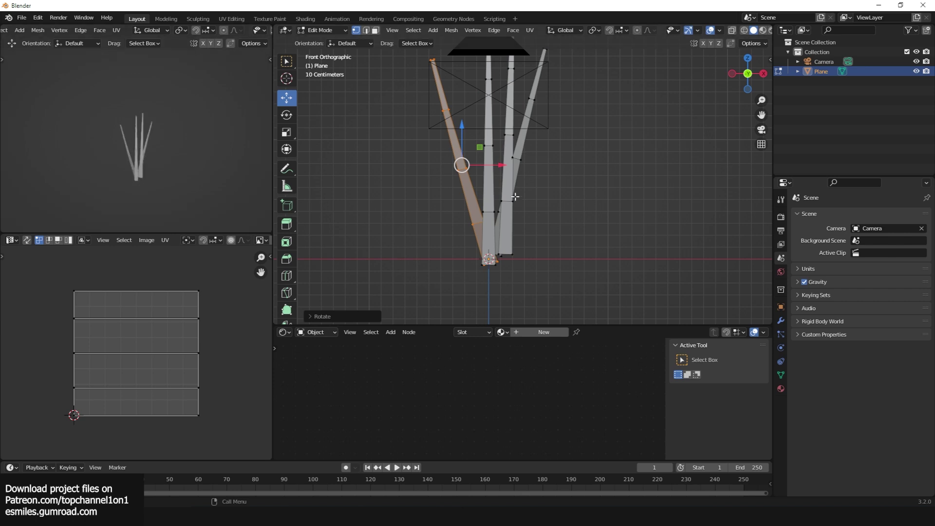
key("a")
key("shift+d")
left_click(560, 202)
key("r")
key("r")
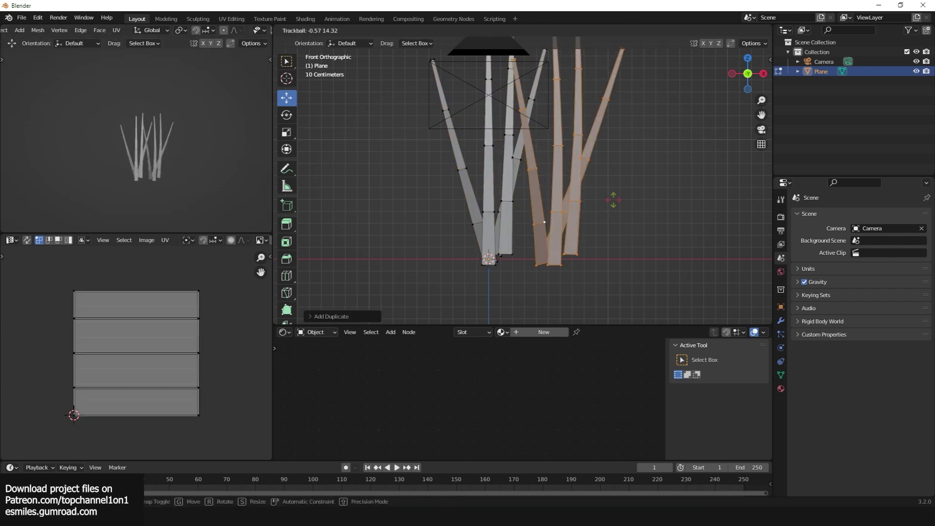
left_click(613, 199)
key("g")
left_click(579, 202)
Step: Duplicate the eight blades in the top view, placing the copies on the negative X side and rotating them around Z
key("KP_7")
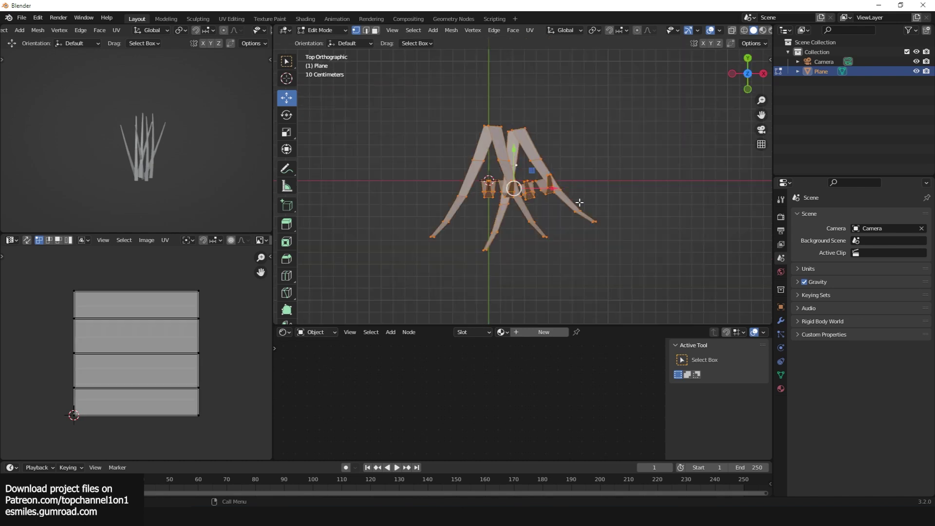
key("shift+d")
left_click(496, 220)
key("r")
left_click(463, 269)
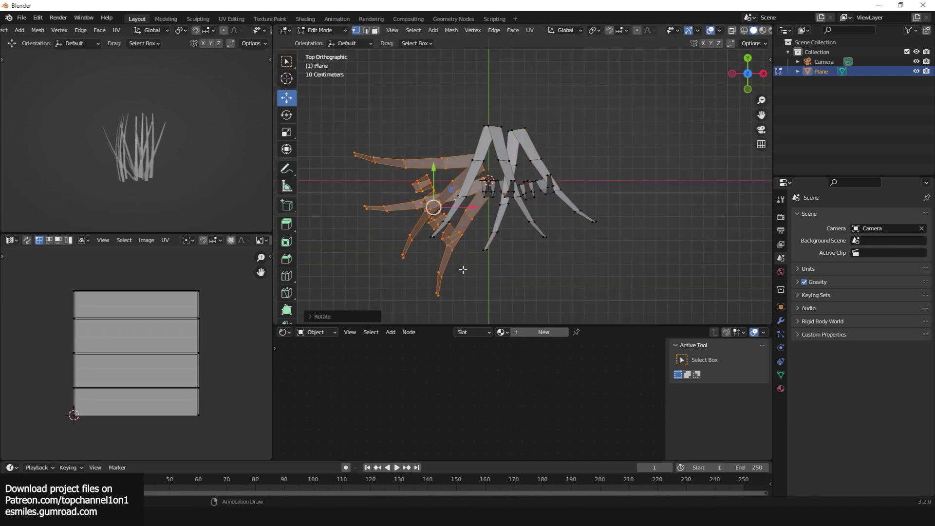
Step: Place another copy of the blades on the positive X side, scale it down slightly and reposition it beside the clump
key("shift+d")
left_click(649, 150)
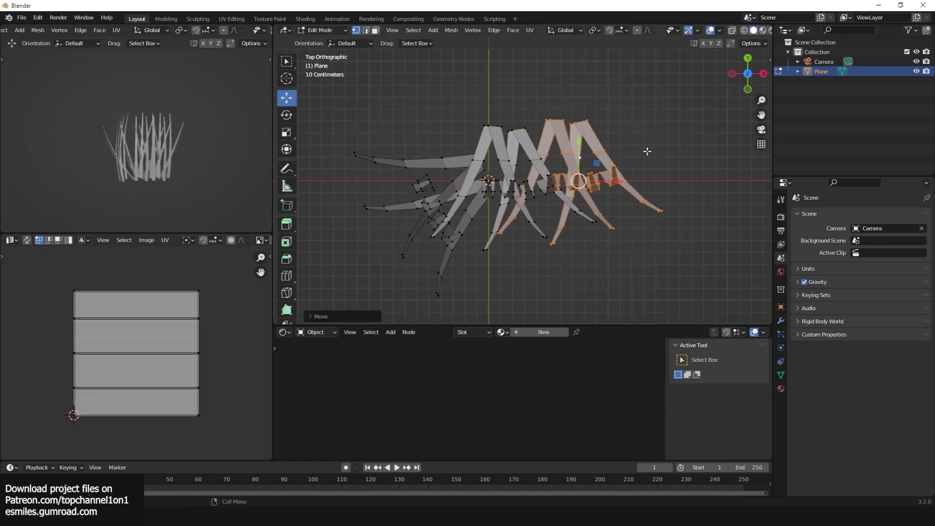
key("s")
left_click(624, 153)
key("g")
left_click(635, 196)
key("Tab")
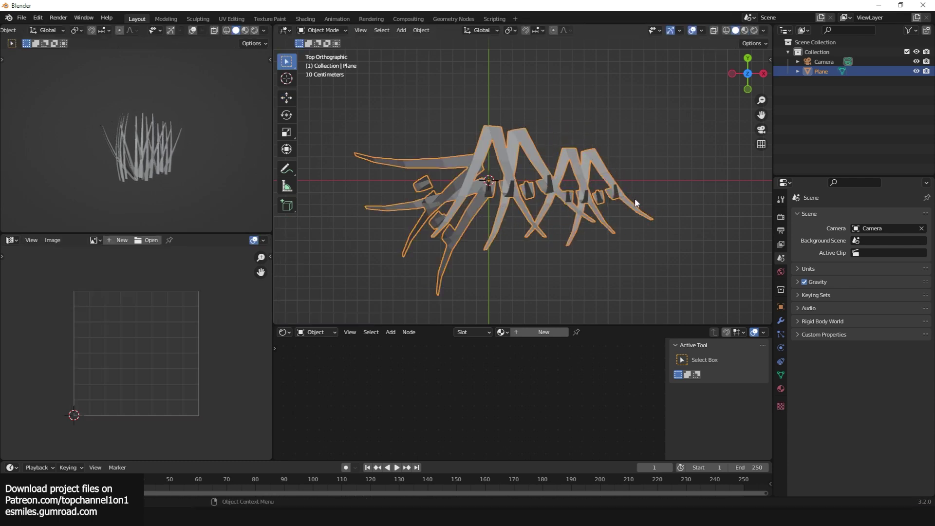
Step: Shade the grass clump object smooth
middle_click_drag(635, 198, 633, 95)
scroll(592, 85, "down", 2)
right_click(585, 121)
left_click(585, 122)
middle_click_drag(565, 134, 564, 96)
scroll(564, 96, "up", 1)
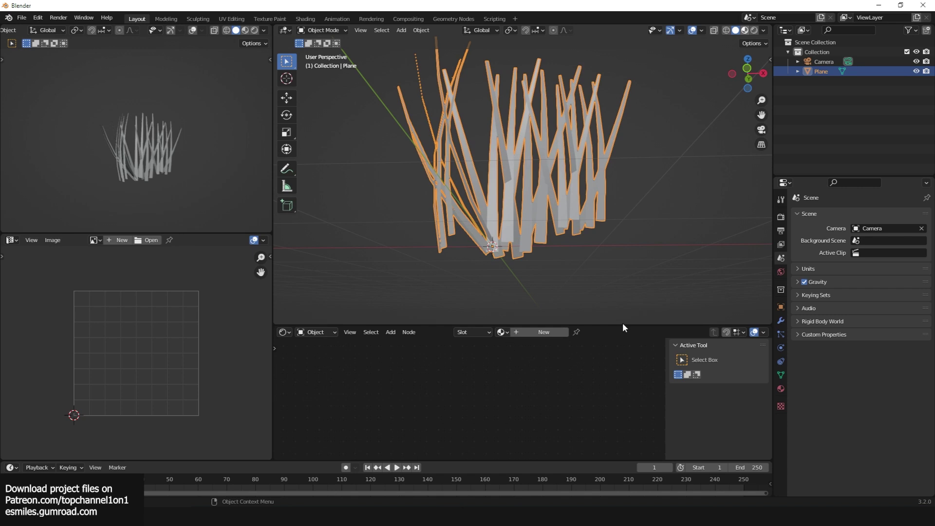
Step: Enlarge the shader editor area and select all of the grass clump's geometry for editing
left_click_drag(623, 324, 623, 254)
key("KP_Decimal")
scroll(604, 200, "up", 3)
key("z")
key("Tab")
key("a")
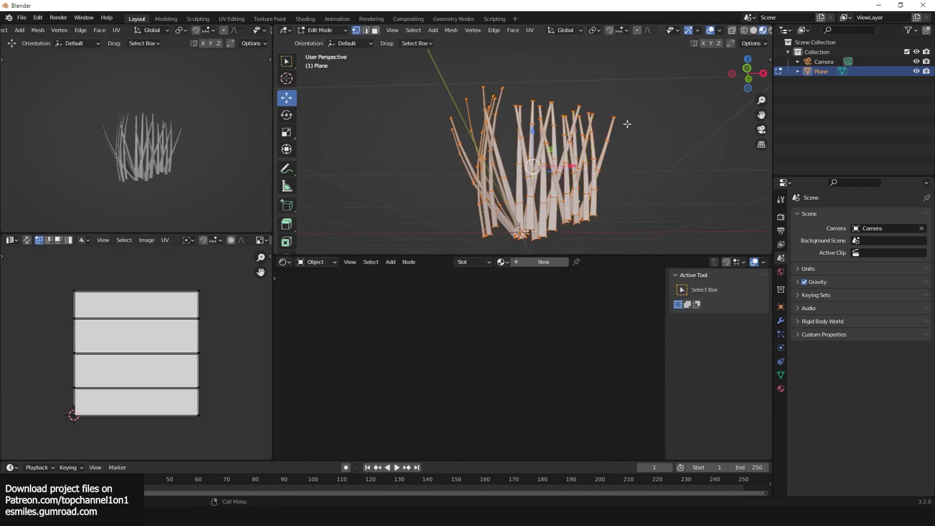
Step: Try a standard Unwrap on all the grass blades
key("u")
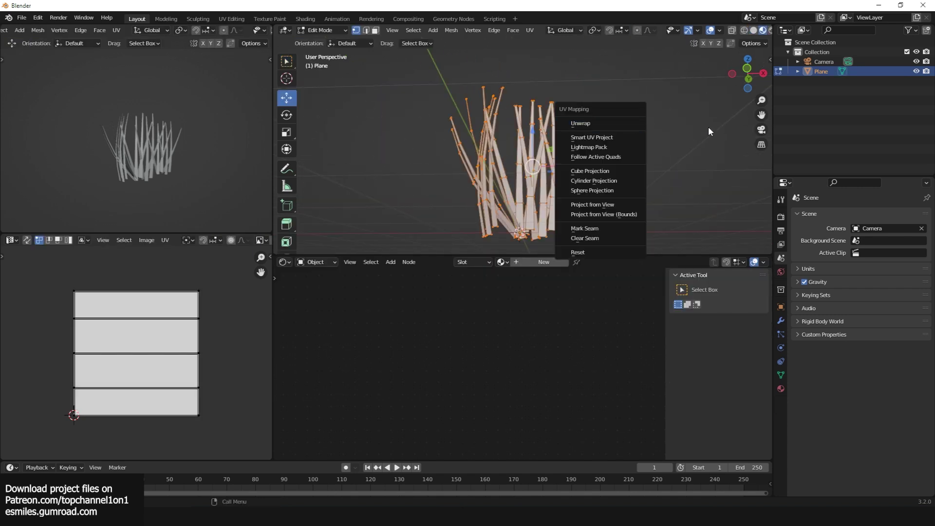
key("Return")
Step: Map the blades' UVs with Project from View, using the front view
key("u")
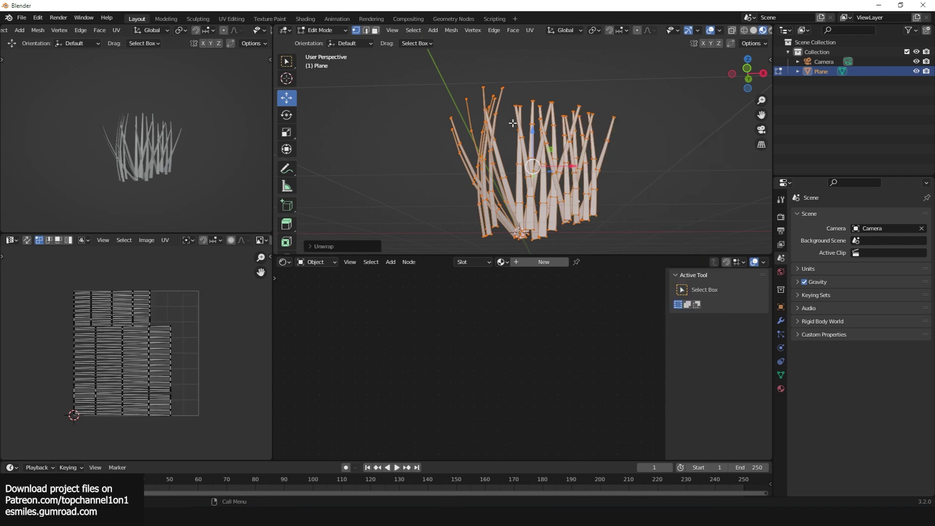
key("KP_1")
key("u")
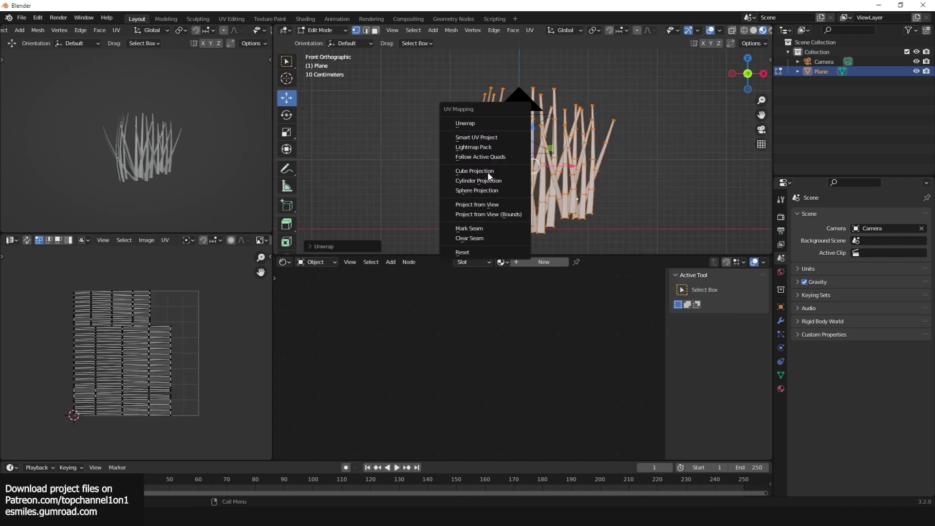
left_click(480, 205)
Step: Rotate all the grass blades' UVs a quarter turn clockwise and enlarge them to nearly fill the UV square
scroll(154, 371, "up", 6)
scroll(155, 372, "down", 7)
key("a")
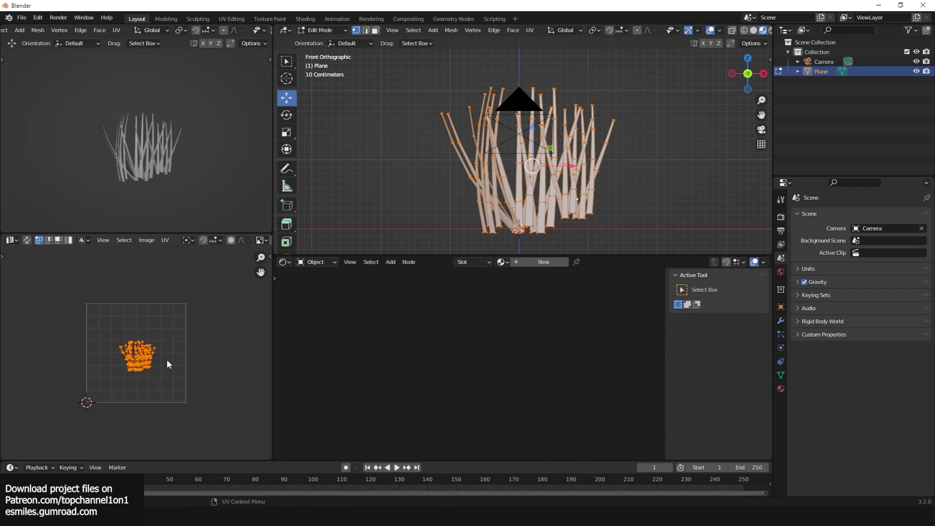
key("Return")
key("s")
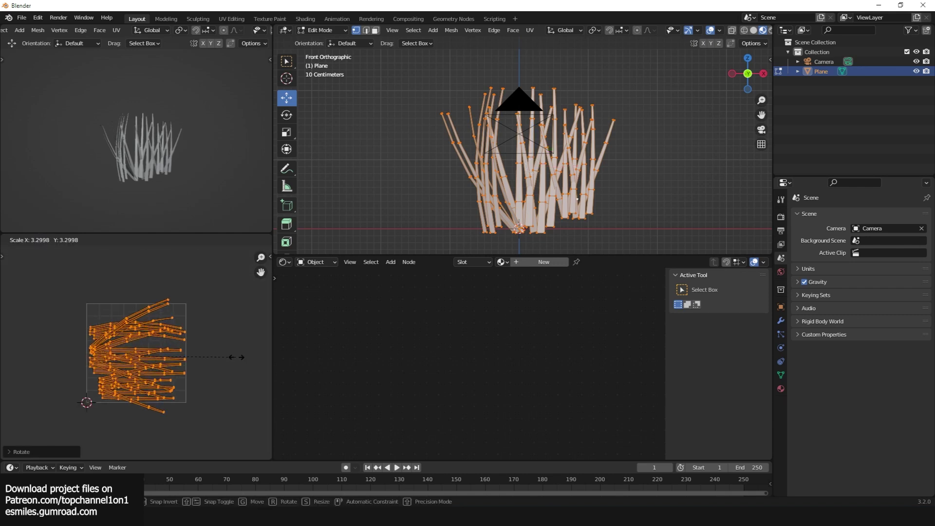
left_click(69, 356)
key("s")
left_click(200, 353)
Step: Move the grass UVs inside the UV square so the blades' bases line up with its left edge
key("g")
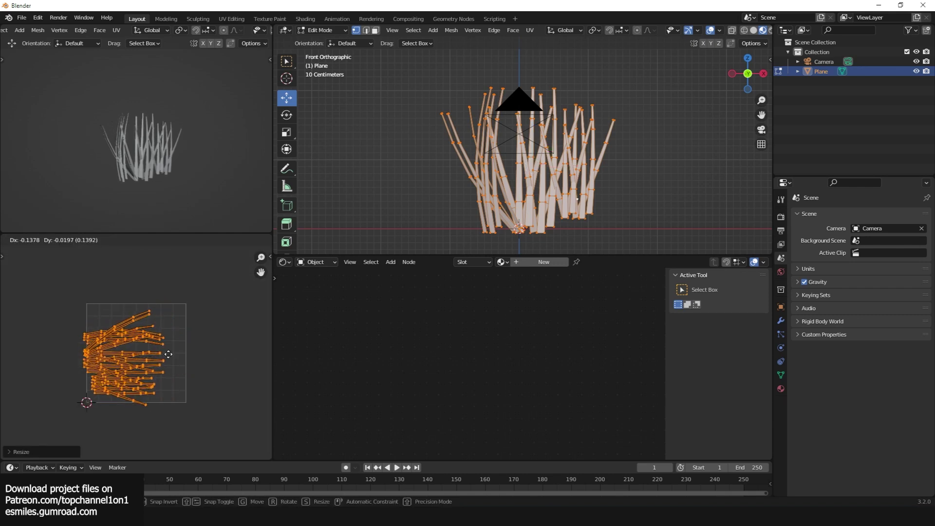
left_click(181, 355)
key("g")
left_click(169, 360)
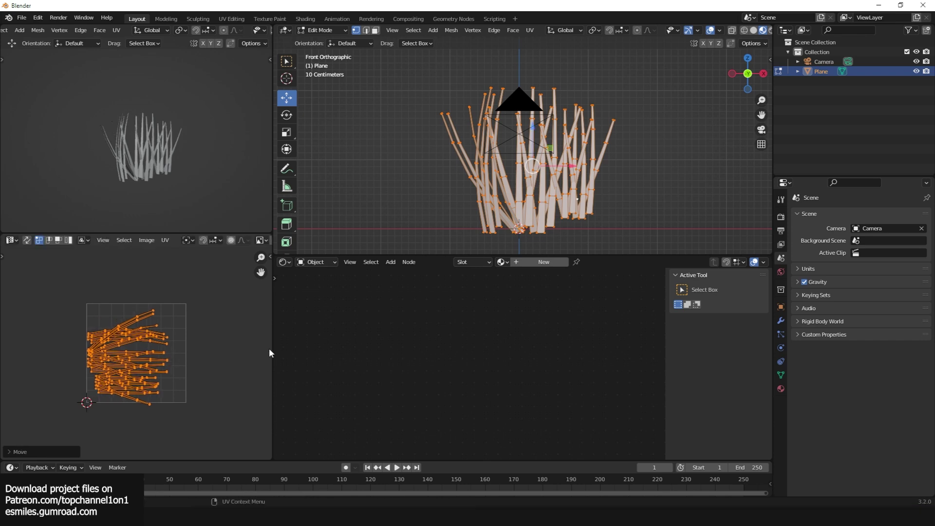
Step: Return to Object Mode and create a new material for the grass clump
key("Tab")
left_click(517, 262)
scroll(477, 314, "down", 5)
middle_click_drag(468, 330, 545, 321)
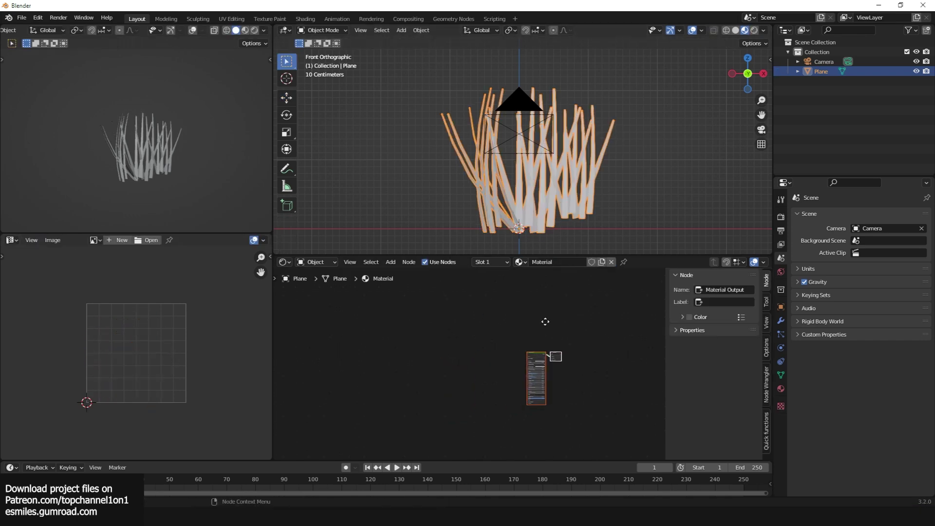
Step: Add a Gradient Texture node to the grass material and preview it directly on the blades
scroll(518, 328, "up", 8)
key("shift+a")
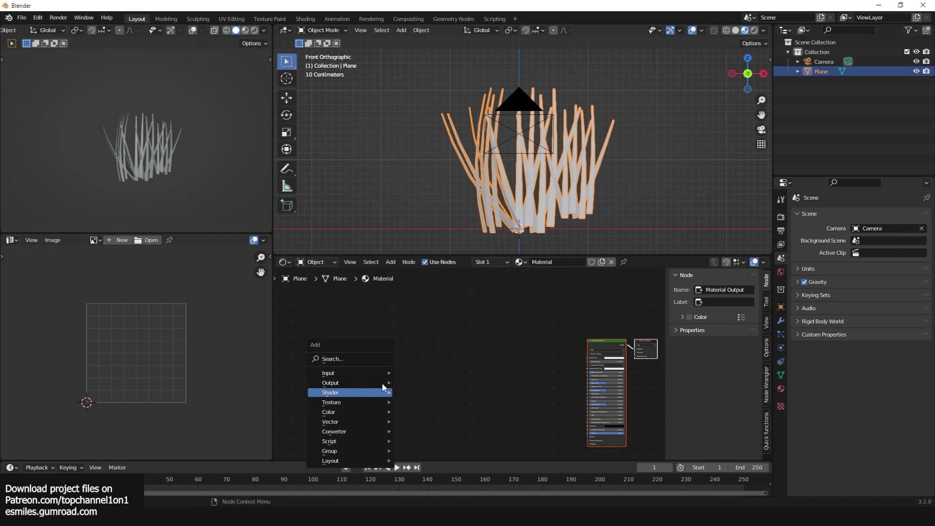
mouse_move(370, 402)
left_click(448, 305)
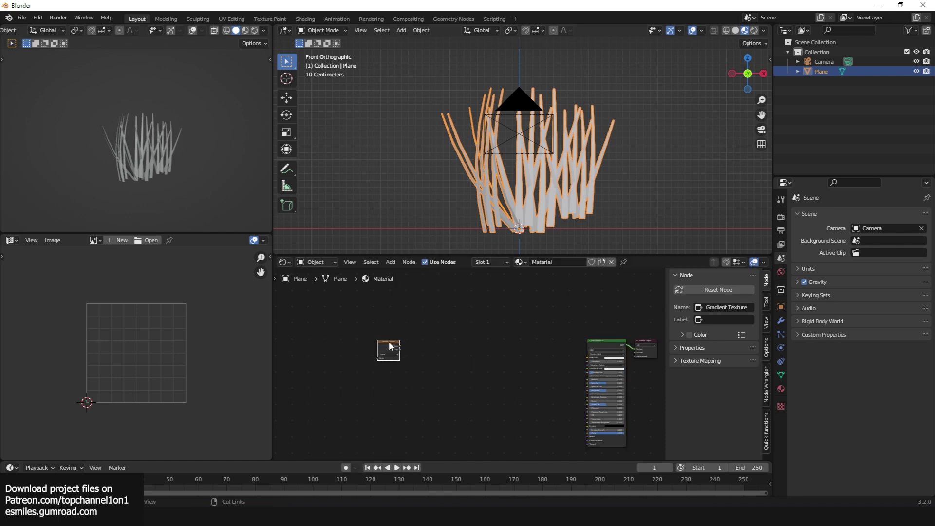
scroll(466, 154, "up", 4)
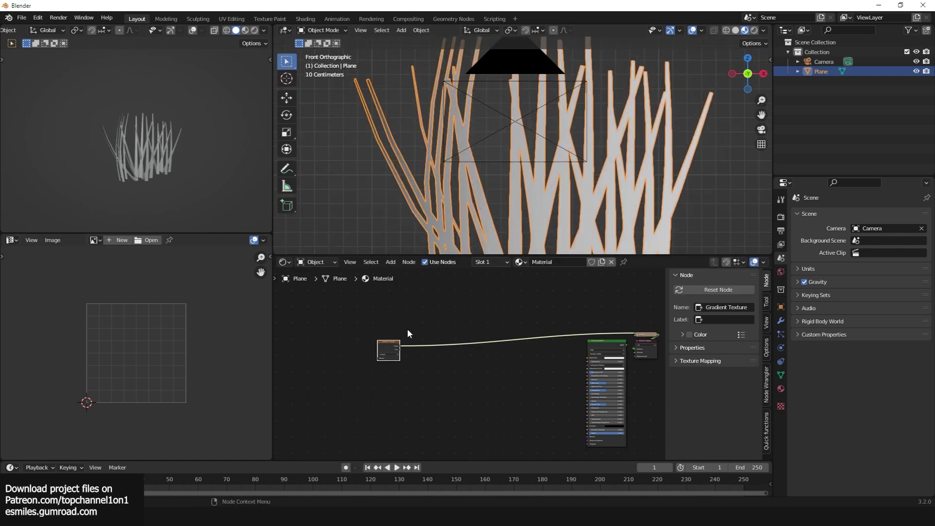
scroll(408, 330, "up", 3)
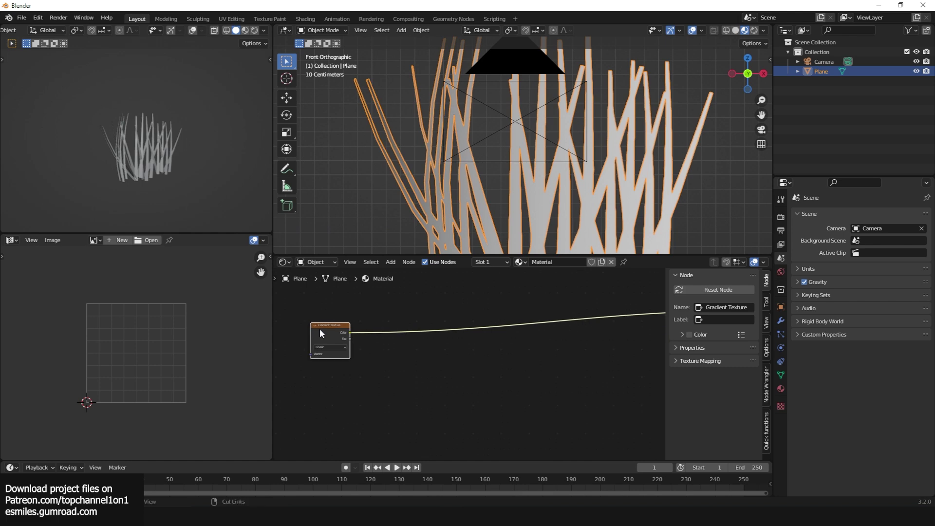
Step: Add Texture Coordinate and Mapping nodes to the Gradient Texture, feeding the Mapping vector from the UV output
key("ctrl+t")
key("Tab")
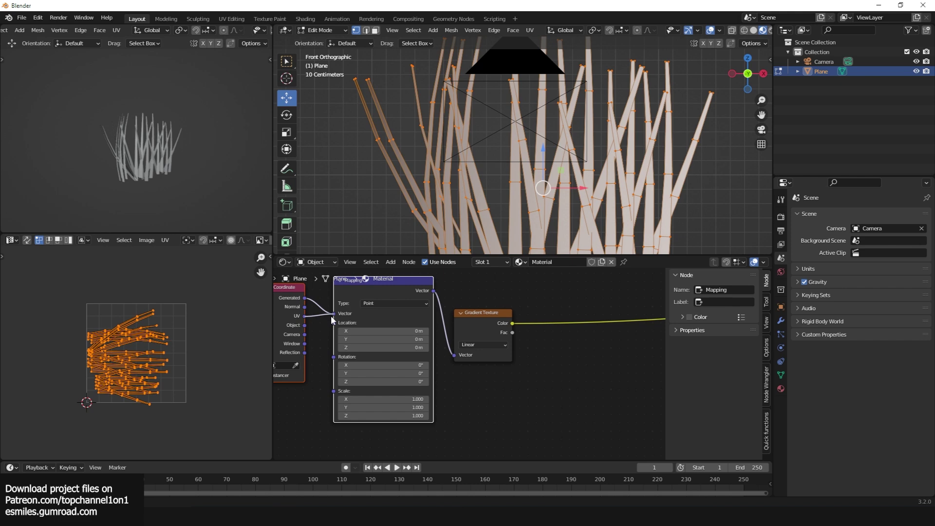
left_click_drag(332, 319, 333, 313)
scroll(541, 181, "down", 2)
key("Tab")
mouse_move(564, 192)
middle_mouse_down()
mouse_move(535, 179)
mouse_move(547, 180)
mouse_move(551, 203)
middle_mouse_up()
middle_click_drag(551, 239, 561, 179)
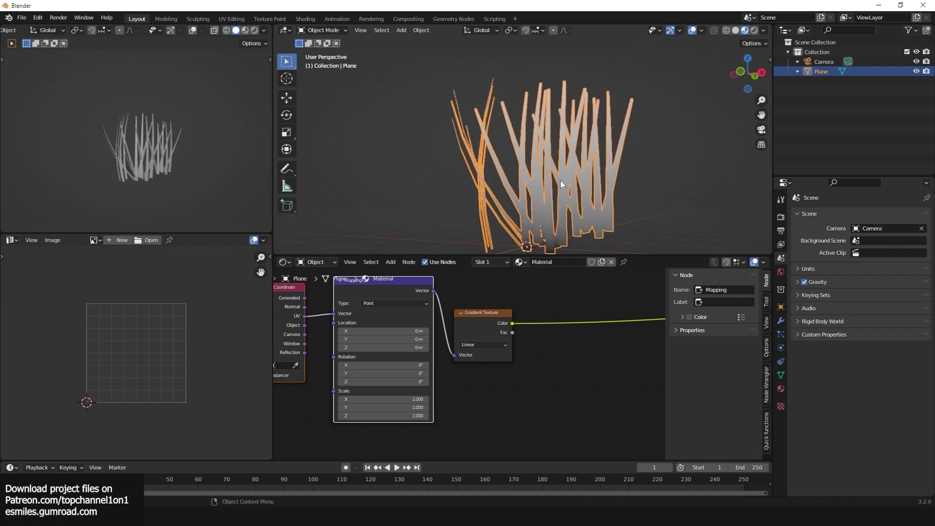
Step: Insert a ColorRamp node on the link after the Gradient Texture's Color output
scroll(503, 374, "down", 2)
key("shift+a")
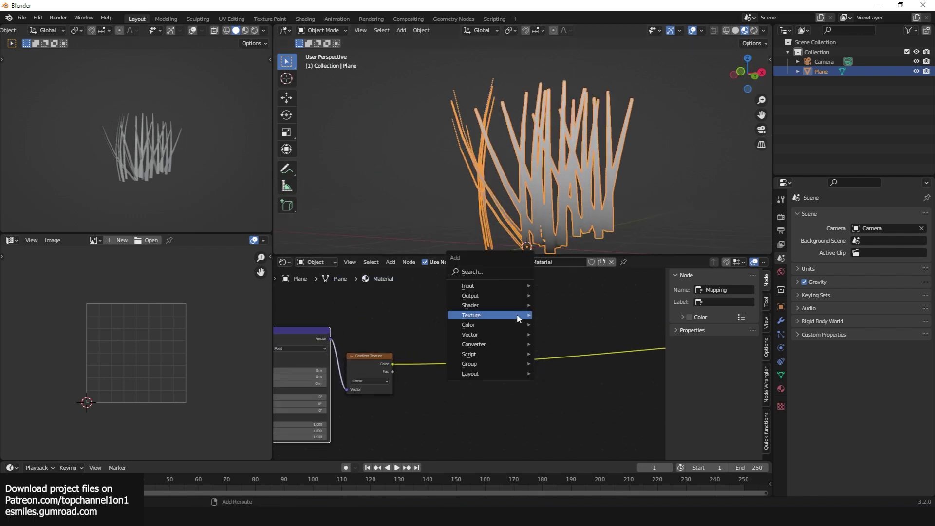
mouse_move(496, 344)
left_click(573, 216)
left_click(496, 307)
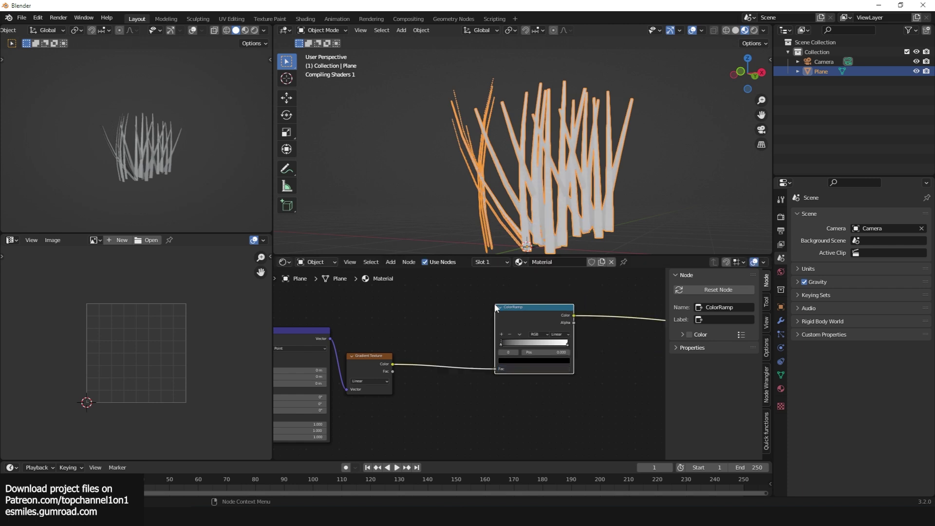
Step: Set the ColorRamp's white stop at position 1.000 to a bright saturated green
scroll(478, 379, "up", 3)
middle_click_drag(545, 376, 505, 397)
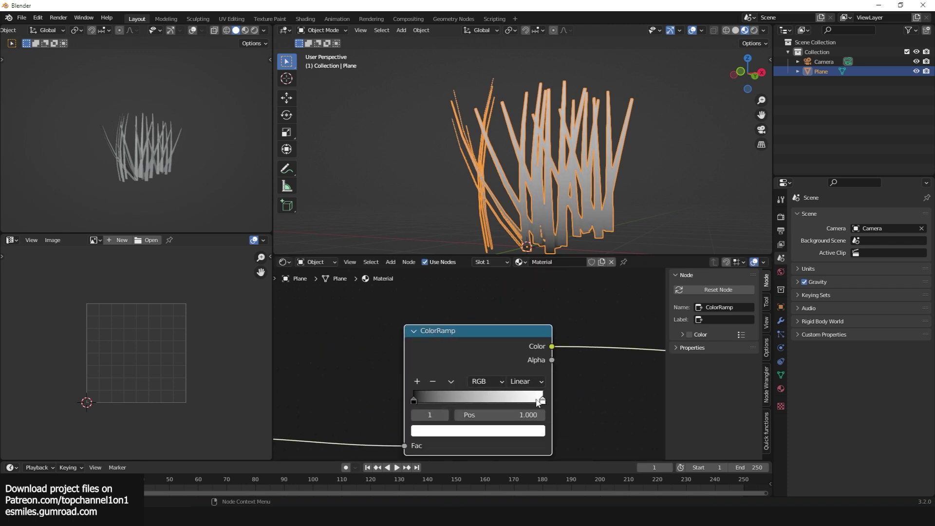
left_click(520, 430)
left_click_drag(452, 294, 429, 274)
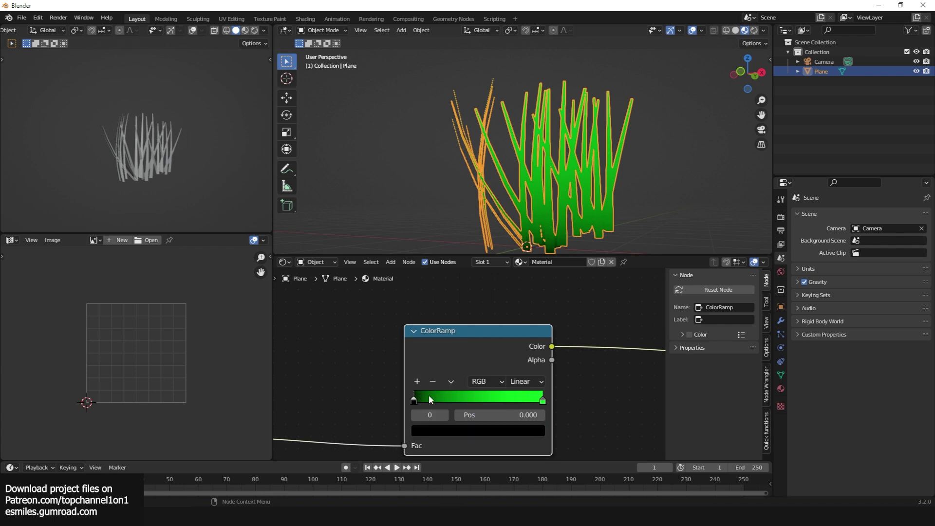
Step: Set the ColorRamp's black stop to a dark green with hue 0.318 and saturation 1.000
left_click(459, 431)
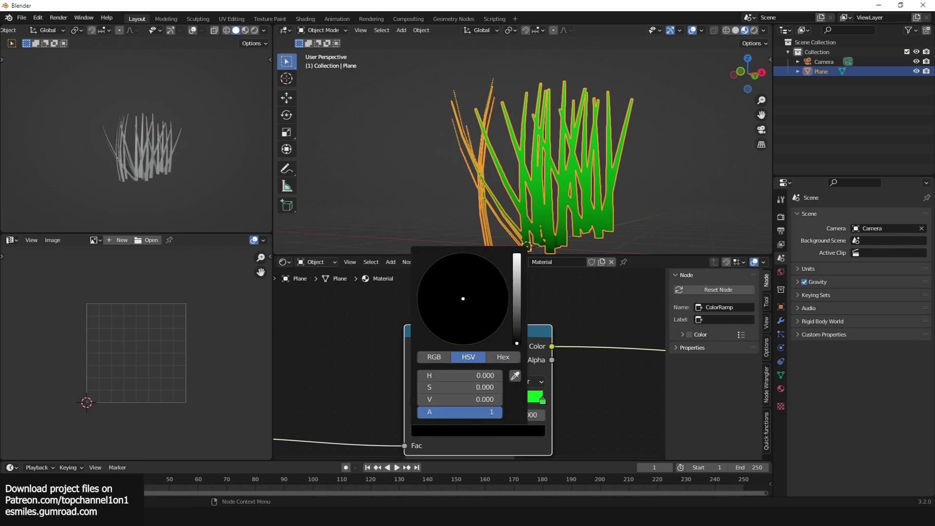
left_click_drag(517, 343, 517, 278)
left_click_drag(475, 307, 418, 291)
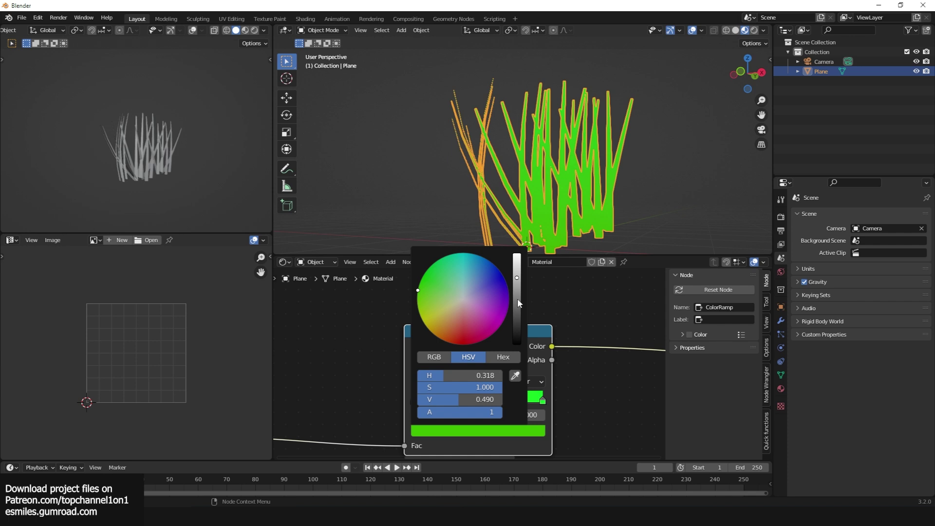
left_click(517, 299)
Step: Shift the ColorRamp's bright green end stop to a slightly cooler green and deselect the grass clump
left_click(543, 400)
left_click(468, 430)
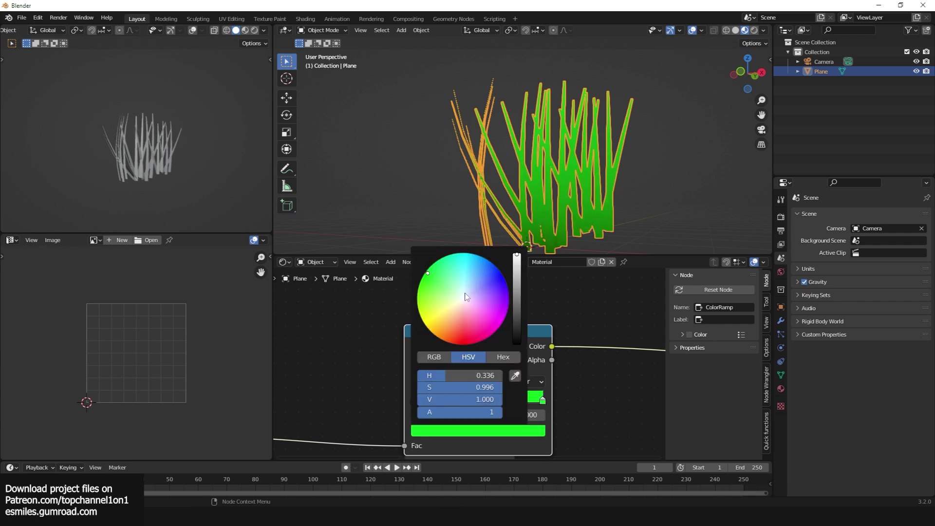
left_click(405, 184)
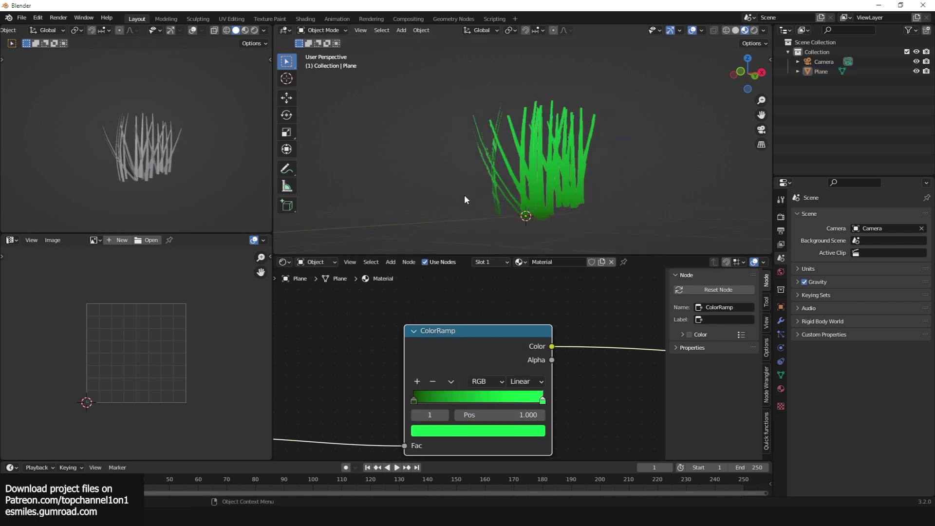
Step: Add a mesh plane as the ground and scale it up well beyond the grass clump
mouse_move(464, 194)
middle_mouse_down()
mouse_move(574, 230)
mouse_move(468, 185)
middle_mouse_up()
scroll(556, 187, "down", 9)
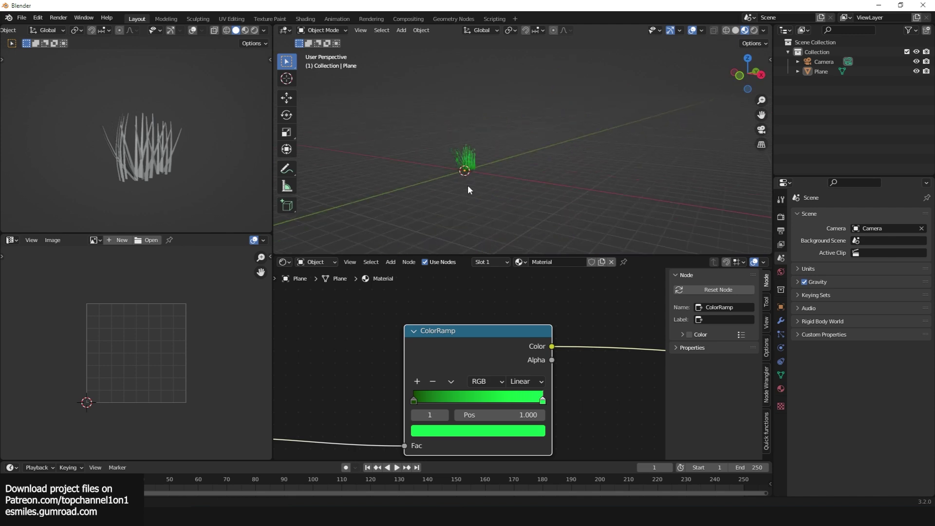
scroll(467, 185, "up", 4)
key("shift+a")
mouse_move(472, 183)
left_click(527, 182)
key("s")
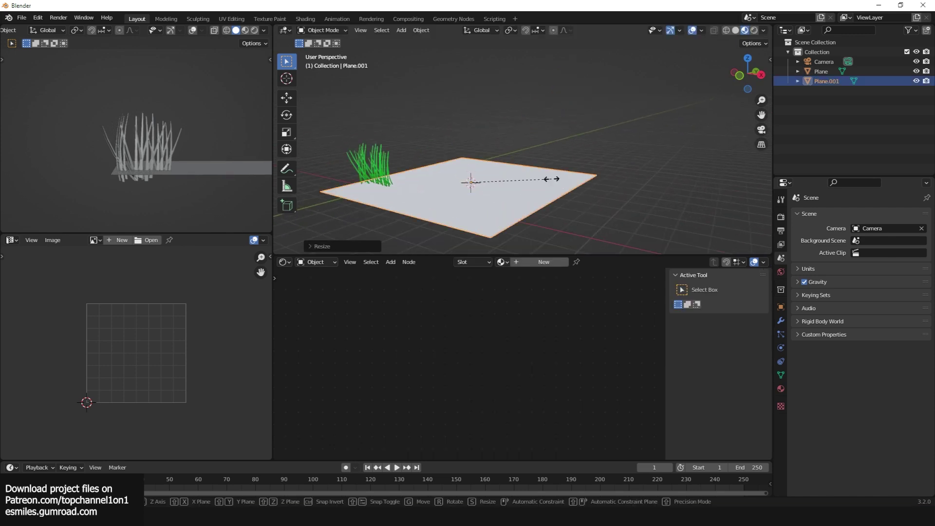
Step: Subdivide the ground plane's mesh repeatedly into a grid of about 16 by 16 faces
key("Tab")
right_click(571, 159)
left_click(571, 159)
right_click(571, 158)
left_click(571, 158)
right_click(571, 158)
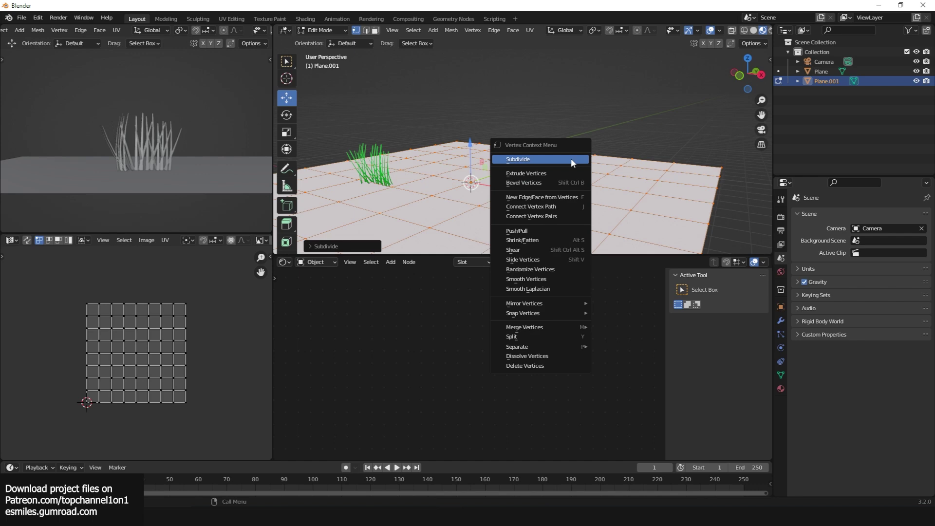
left_click(571, 158)
Step: Scale the ground plane down slightly and subdivide its mesh two more times
key("Tab")
scroll(638, 202, "down", 3)
key("s")
left_click(601, 178)
key("Tab")
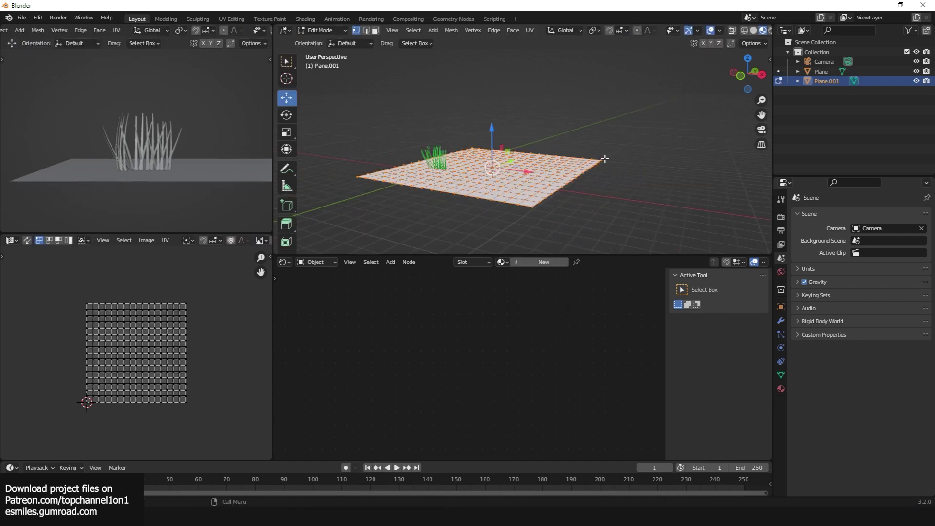
right_click(604, 157)
left_click(604, 157)
right_click(604, 157)
left_click(605, 157)
key("Tab")
Step: Add a particle system to the ground plane and set its type to Hair
scroll(606, 205, "up", 5)
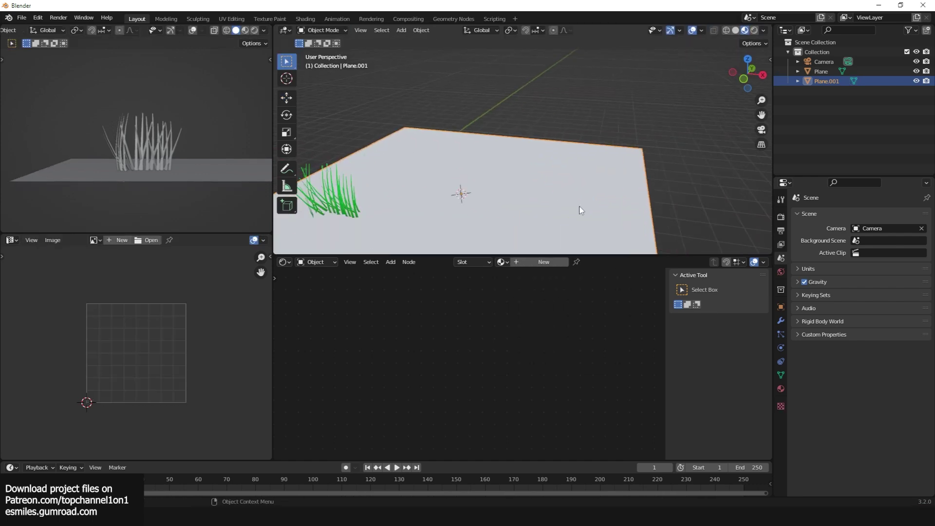
scroll(579, 195, "down", 5)
scroll(561, 197, "up", 3)
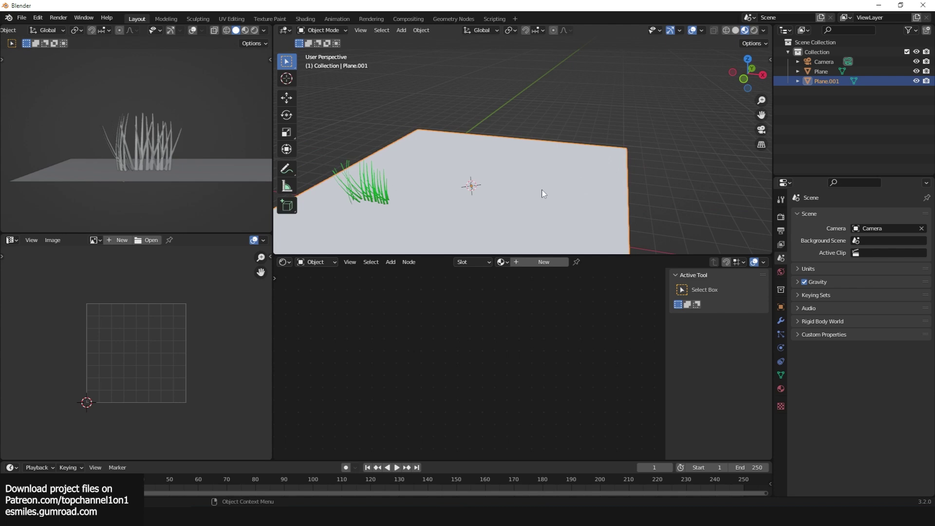
middle_click_drag(560, 176, 600, 129, "shift")
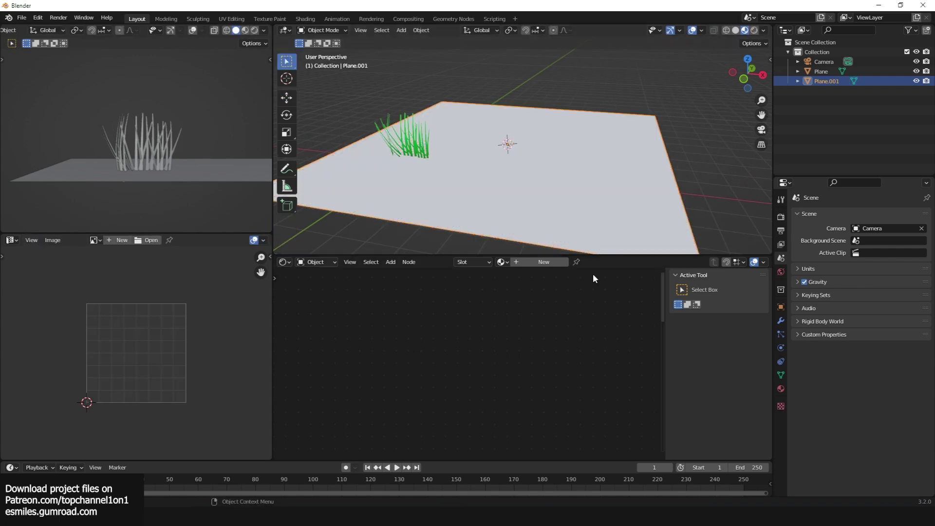
left_click(780, 334)
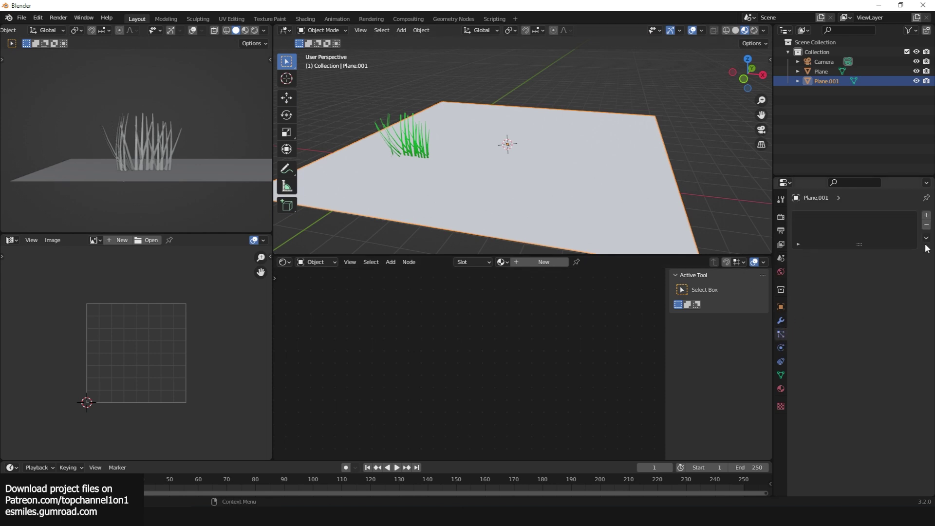
left_click(927, 215)
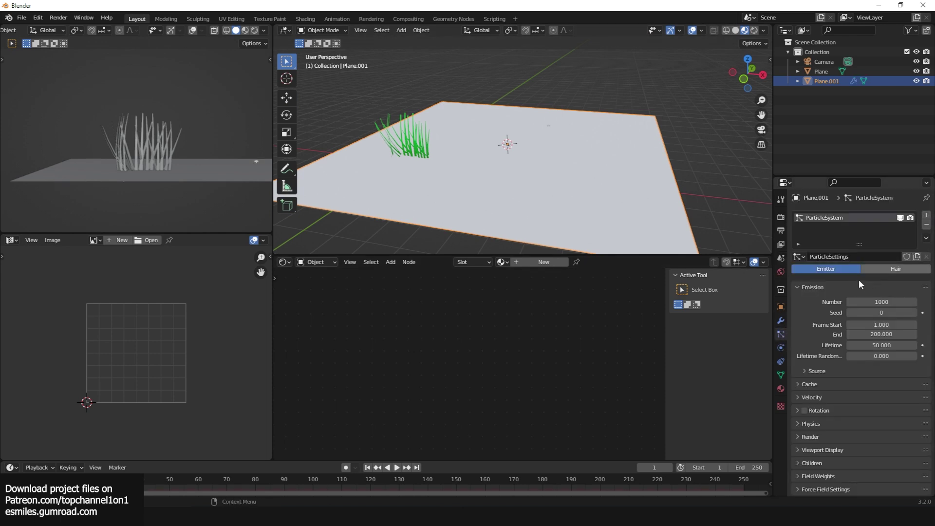
left_click(881, 269)
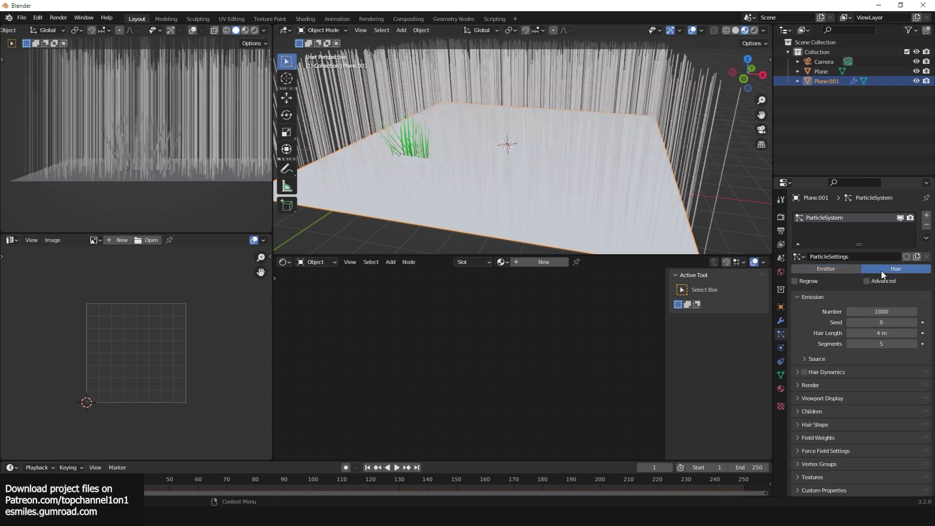
Step: Set the particle system's Hair Length to 0 m and enable the Advanced options
left_click(877, 333)
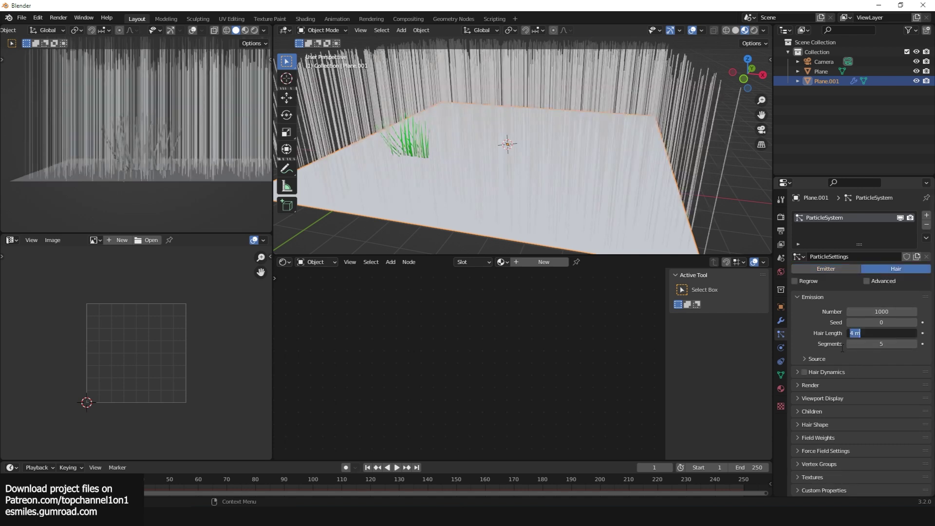
type("0")
key("Return")
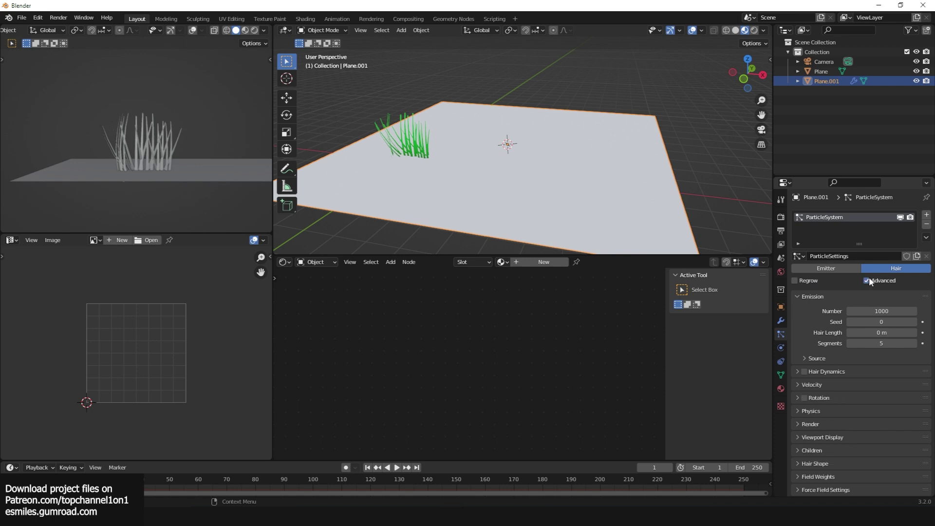
Step: Set the hair's Object Aligned Z velocity to 1 m/s, then reduce it until the hairs stand short above the plane
left_click(825, 385)
scroll(845, 427, "down", 5)
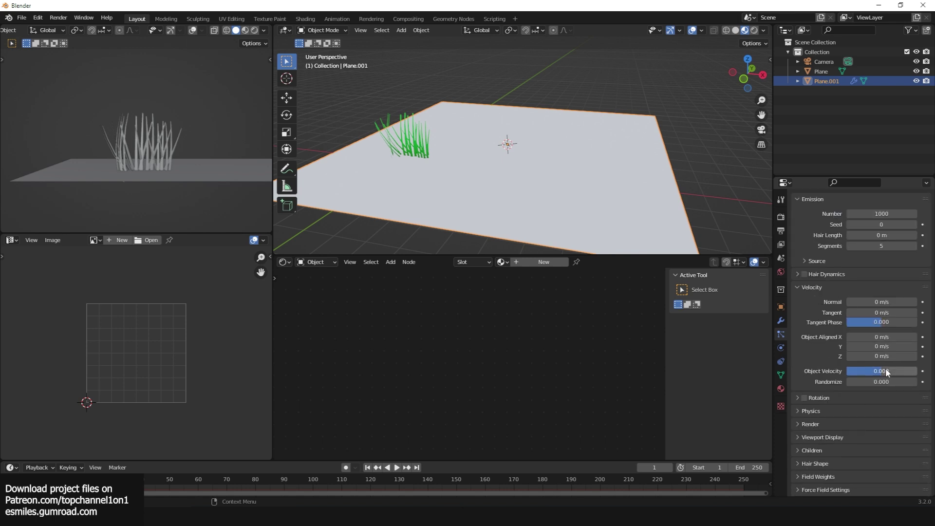
type("1")
key("Return")
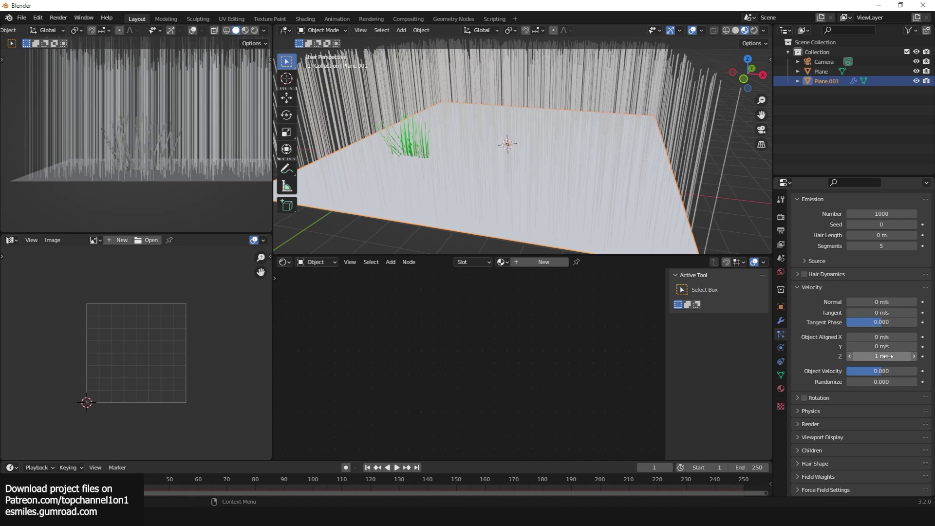
left_click_drag(887, 356, 857, 356)
left_click(822, 288)
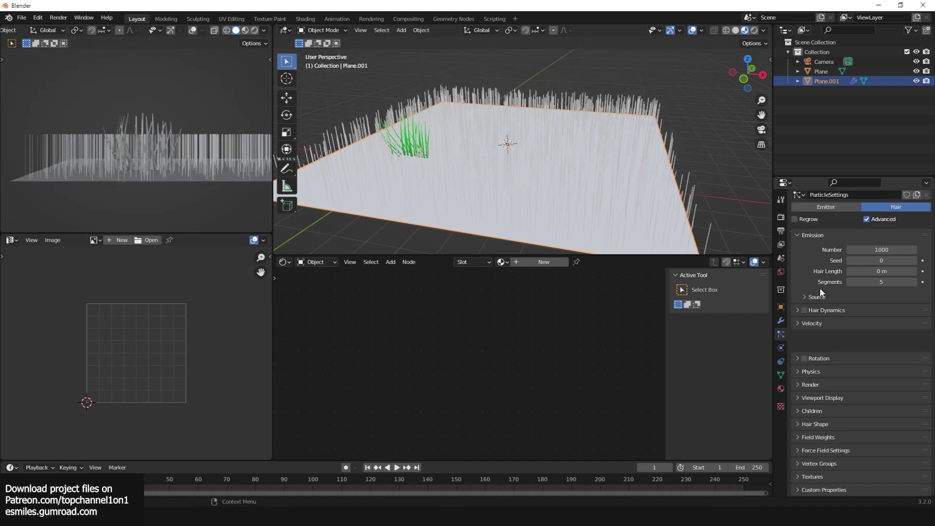
scroll(825, 423, "up", 1)
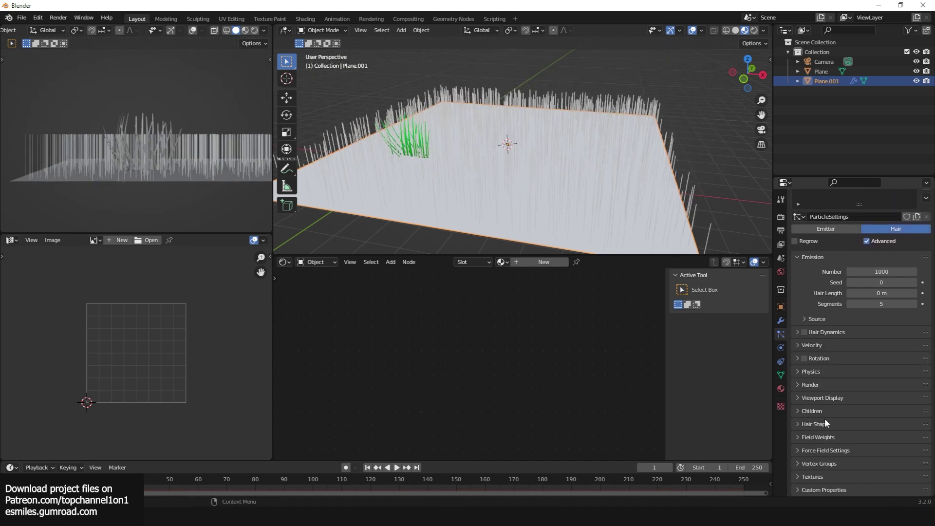
Step: Render the ground plane's hair particles as objects, using the grass clump Plane as the instance object
left_click(843, 383)
left_click(891, 401)
left_click(876, 432)
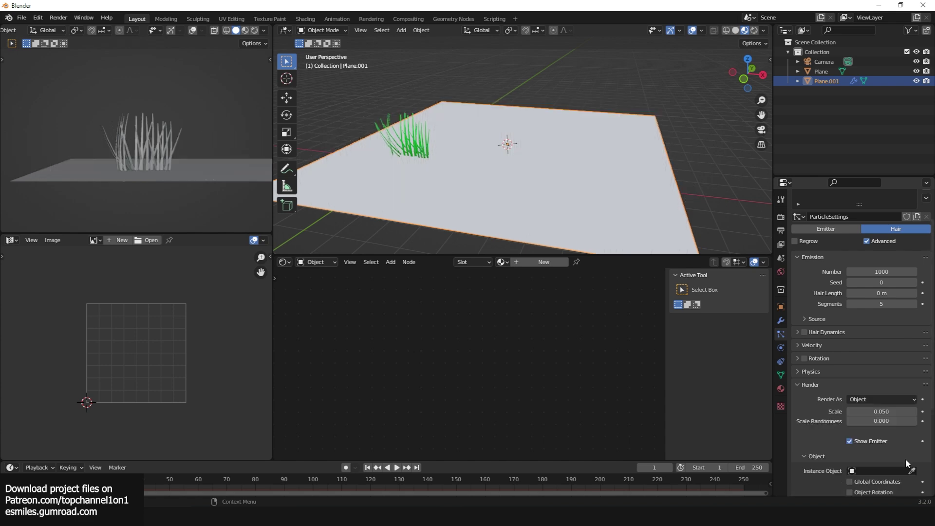
left_click(408, 136)
middle_click_drag(478, 162, 505, 152)
scroll(483, 144, "up", 3)
key("alt+a")
scroll(578, 182, "up", 3)
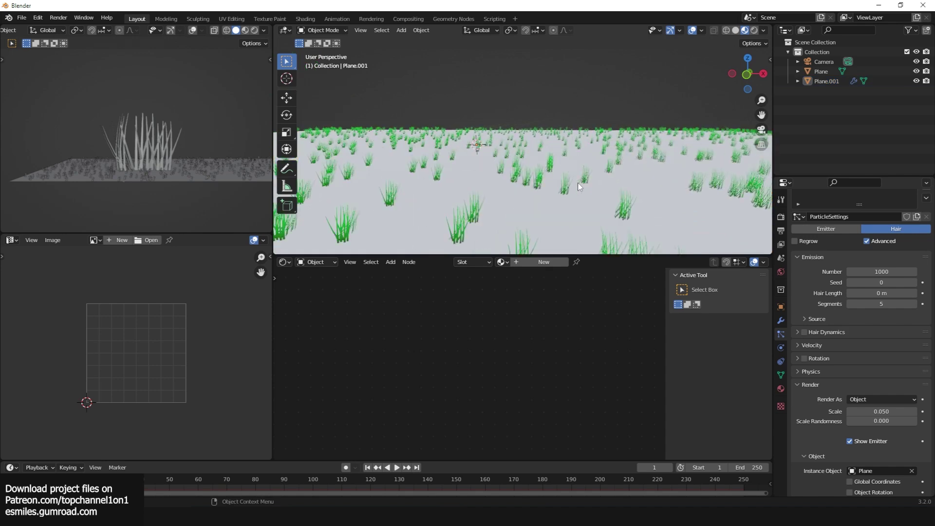
scroll(587, 190, "down", 6)
Step: Set the particle render scale to 1, then reduce it to 0.28 for shorter grass clumps
left_click(614, 165)
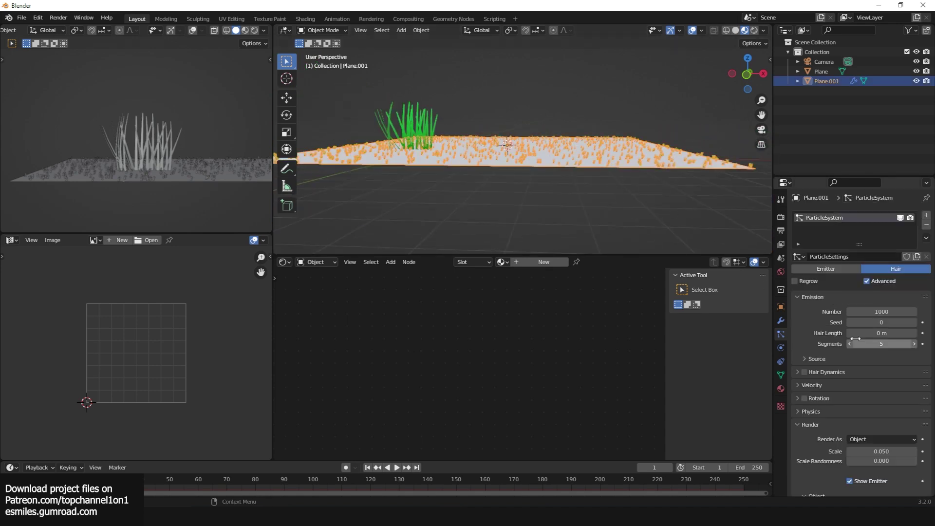
scroll(860, 370, "down", 5)
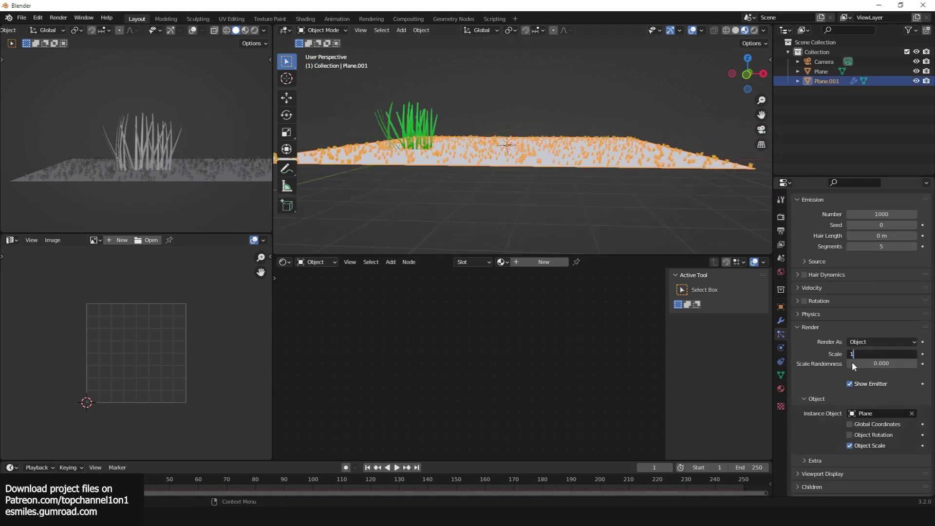
key("Return")
left_click(604, 193)
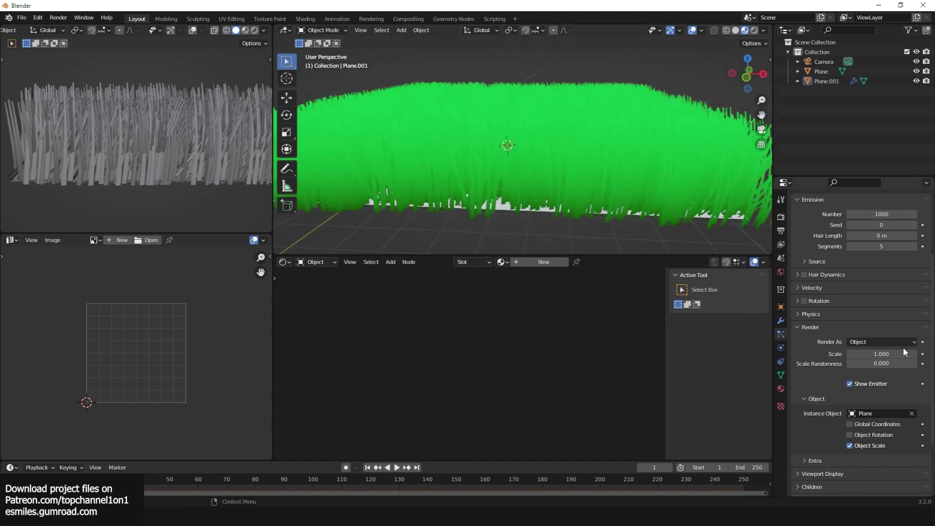
left_click_drag(901, 353, 862, 354)
scroll(850, 330, "up", 2)
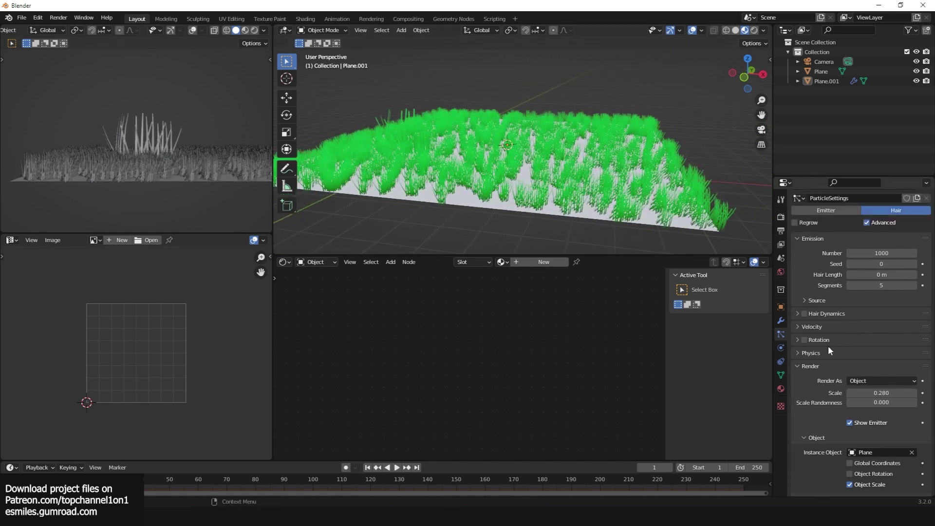
Step: Enable particle rotation with Randomize at 0.272 and Phase at 0.476 to vary the grass direction
left_click(819, 340)
left_click(804, 339)
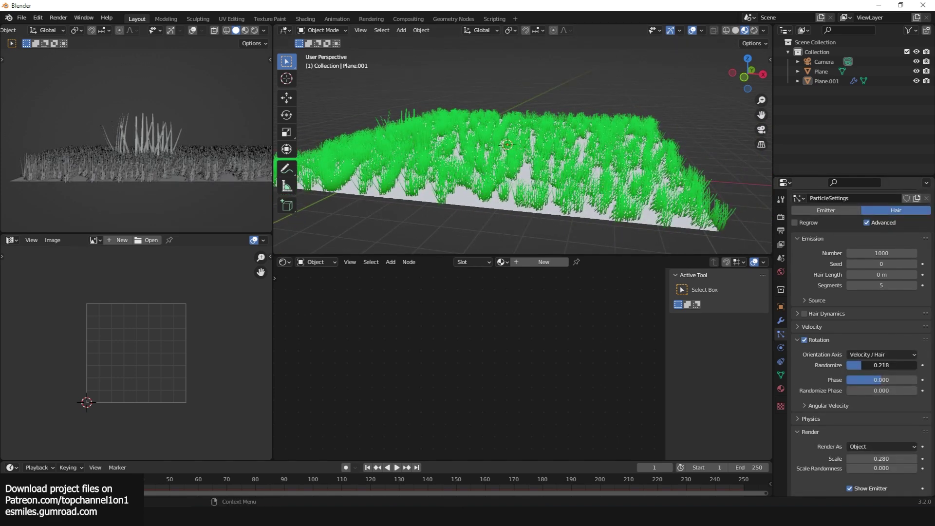
left_click_drag(861, 365, 875, 379)
scroll(598, 177, "up", 5)
middle_click_drag(598, 176, 602, 195)
scroll(610, 175, "down", 3)
scroll(610, 175, "up", 3)
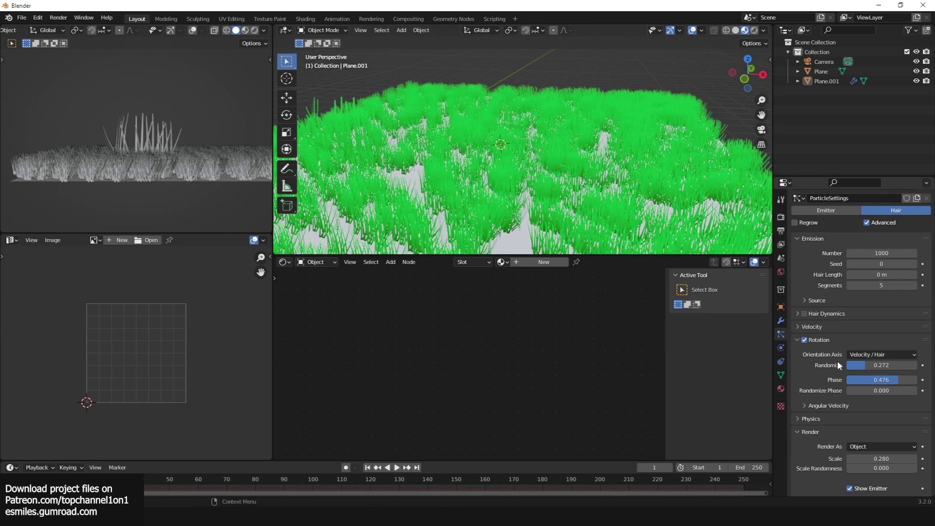
scroll(851, 365, "down", 8)
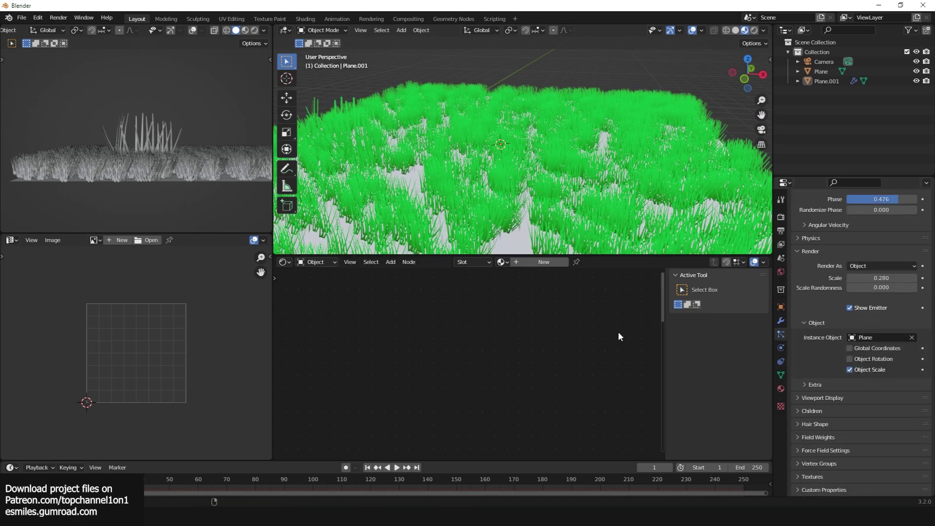
Step: Move the original grass clump off the ground plane to the empty area beside it
scroll(562, 226, "down", 4)
middle_click_drag(458, 149, 553, 152, "shift")
scroll(552, 153, "up", 3)
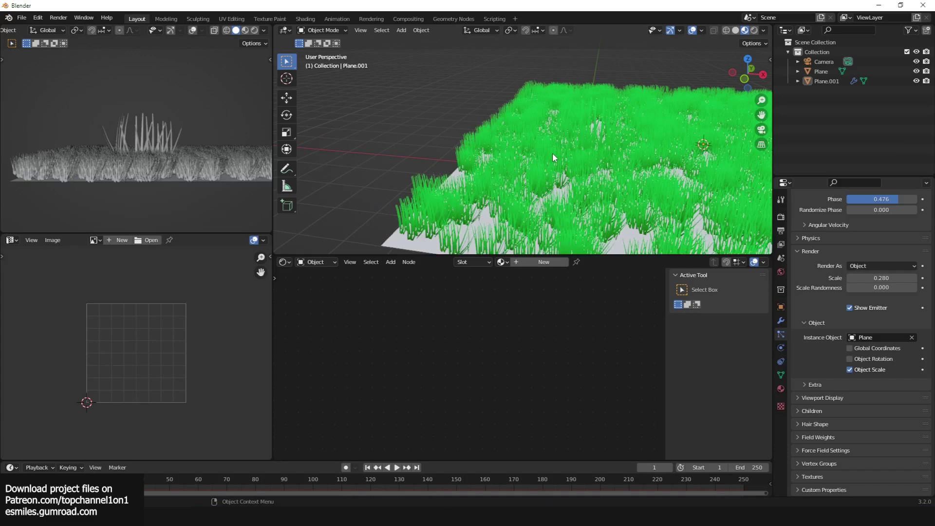
left_click(553, 153)
scroll(587, 177, "down", 4)
key("g")
right_click(630, 161)
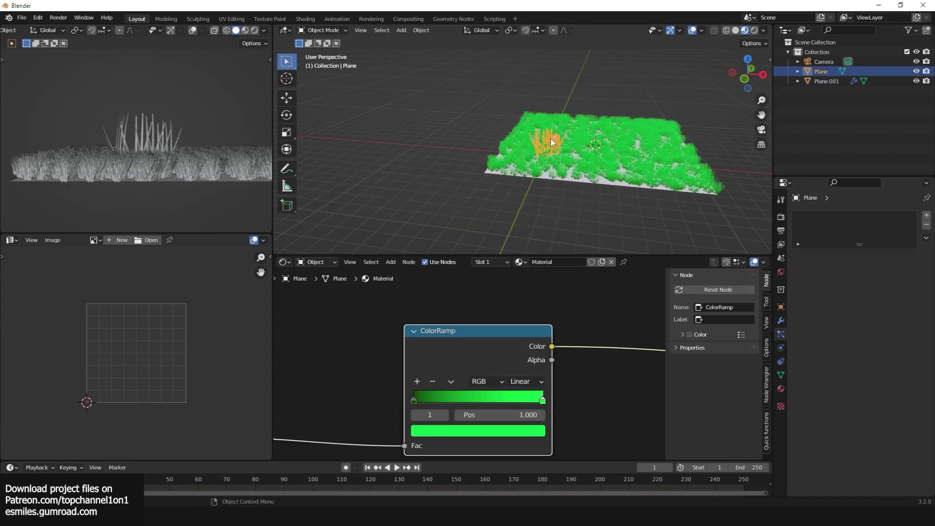
key("g")
scroll(494, 201, "up", 3)
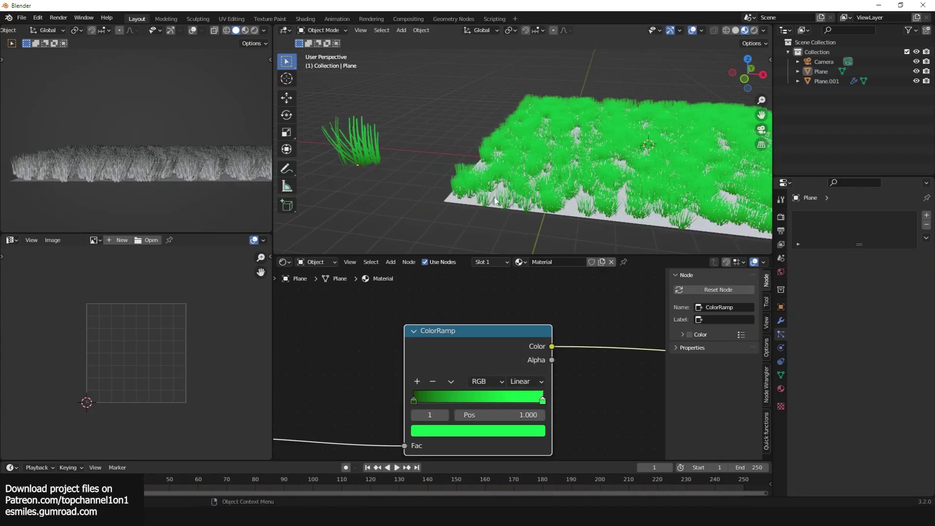
Step: Spread out the Gradient Texture and green ColorRamp nodes in the grass material to make room for more nodes
scroll(470, 364, "down", 5)
scroll(653, 109, "up", 1)
middle_click_drag(653, 110, 600, 122)
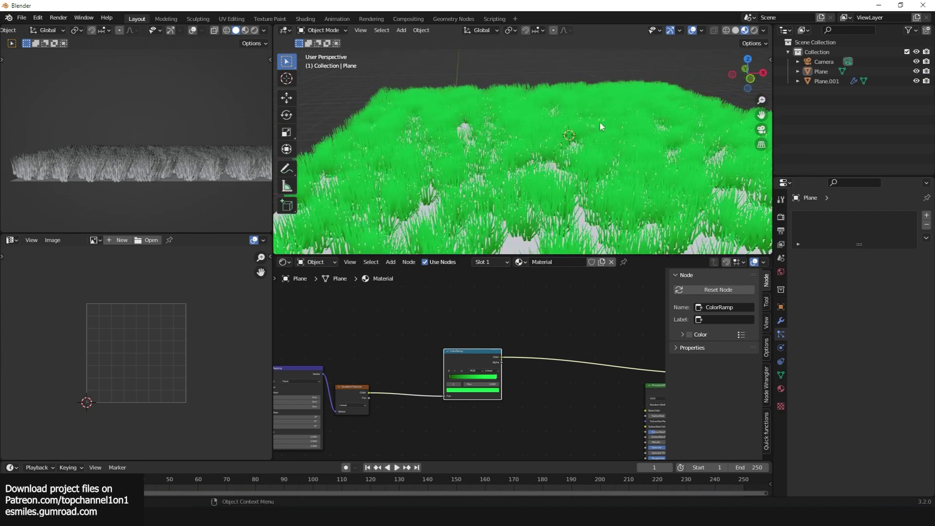
scroll(541, 399, "down", 5)
middle_click_drag(512, 382, 541, 364)
scroll(541, 363, "up", 3)
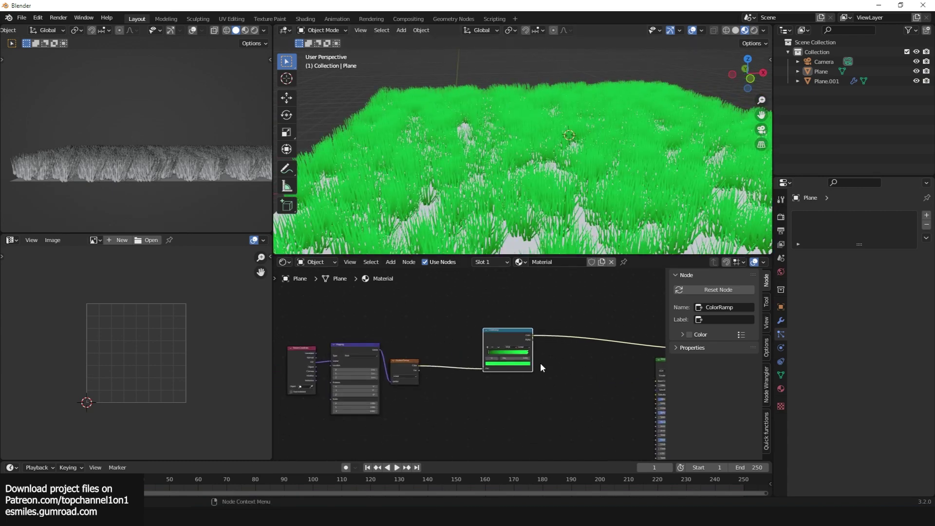
left_click_drag(407, 366, 429, 337)
left_click_drag(493, 332, 548, 310)
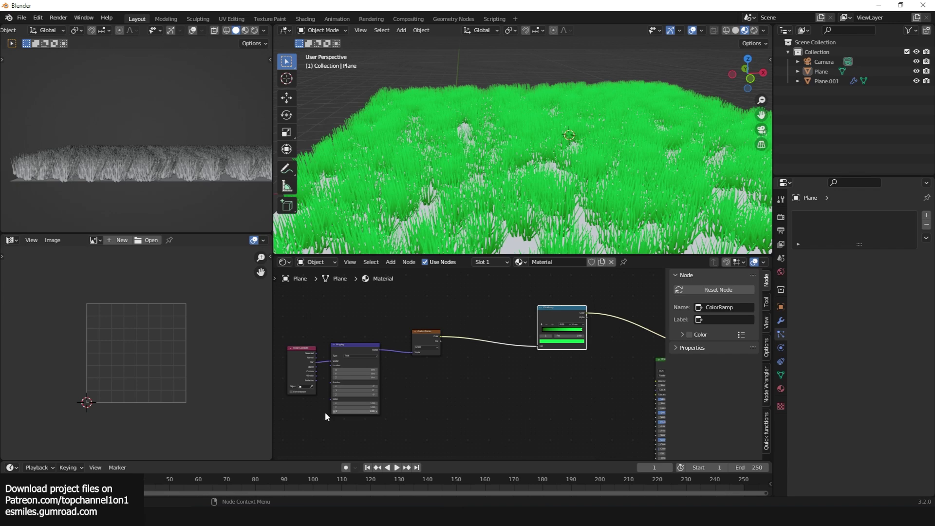
middle_click_drag(335, 423, 362, 388)
key("shift+a")
mouse_move(331, 431)
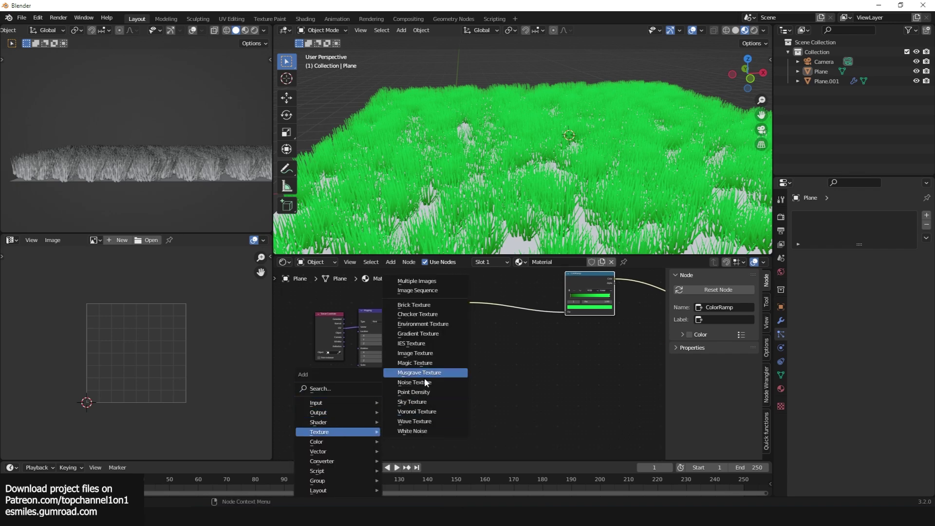
left_click(402, 392)
key("ctrl+z")
Step: Add a Noise Texture node below the gradient nodes in the grass material and preview its output on the grass
key("shift+a")
mouse_move(413, 388)
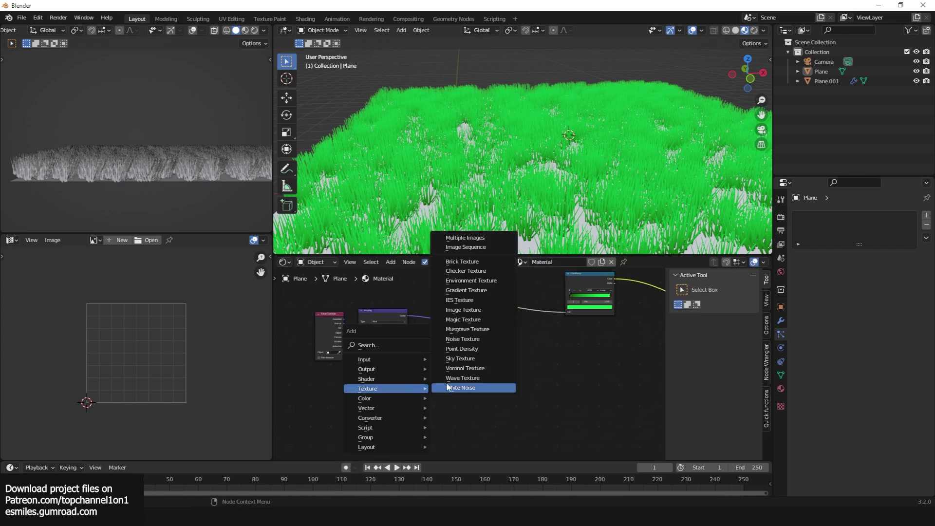
left_click(477, 338)
left_click(396, 413)
left_click(396, 414, "ctrl+shift")
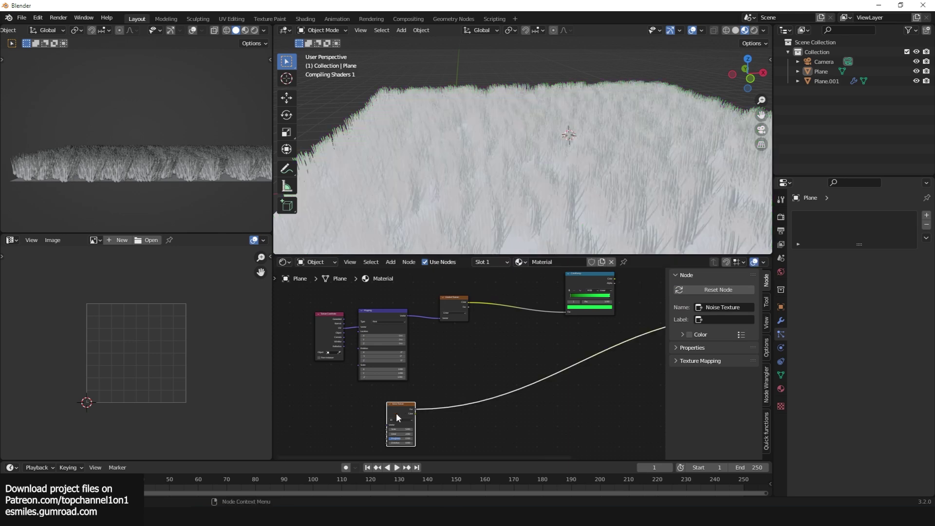
left_click_drag(399, 410, 568, 375)
scroll(569, 374, "up", 4)
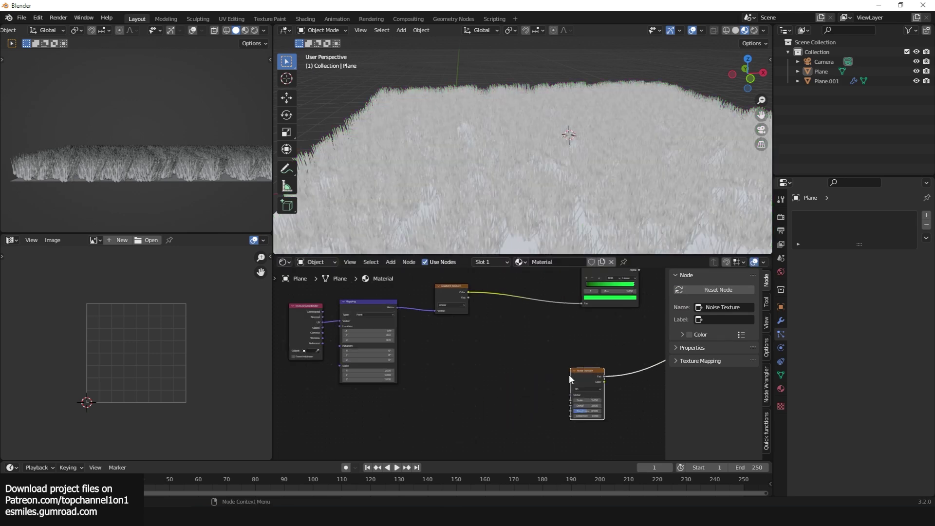
Step: Lower the Noise Texture's Scale to 0.7 and check its effect on the grass
scroll(527, 148, "up", 3)
scroll(527, 151, "up", 2)
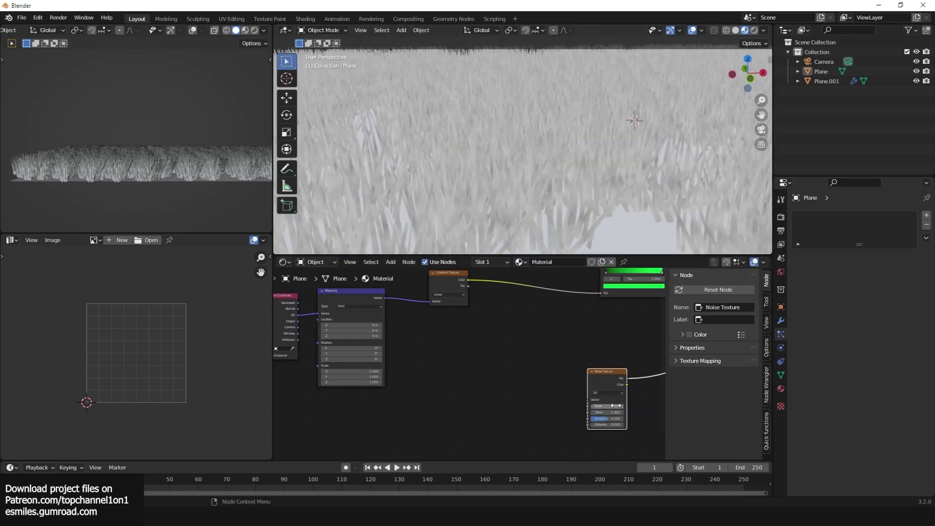
left_click_drag(616, 406, 564, 406)
scroll(583, 173, "down", 3)
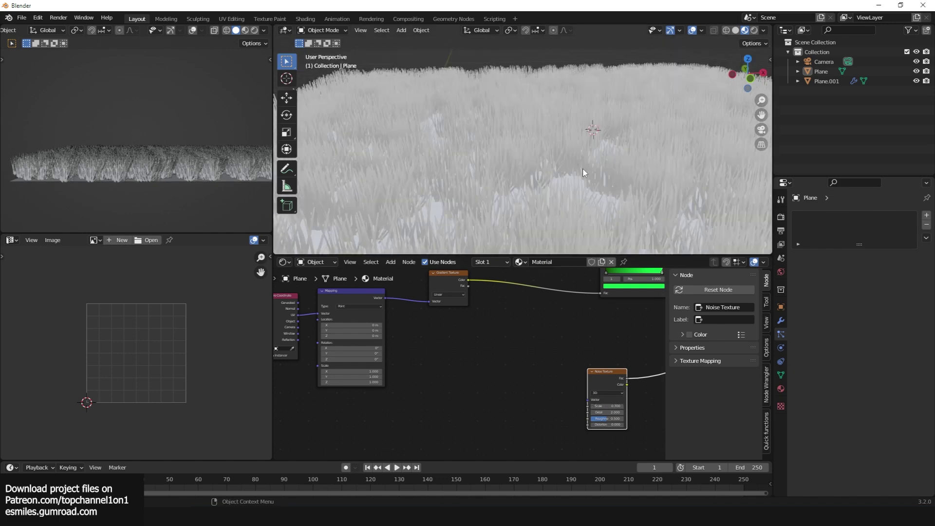
middle_click_drag(585, 173, 563, 214)
Step: Insert a ColorRamp after the Noise Texture and move its black stop toward the middle for stronger contrast
left_click_drag(603, 378, 455, 386)
key("shift+a")
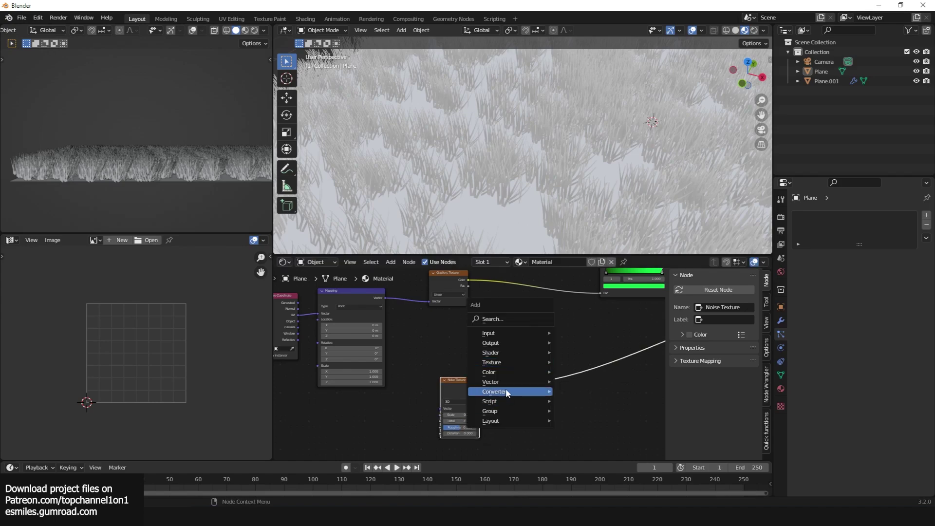
mouse_move(507, 391)
left_click(585, 238)
left_click(534, 356)
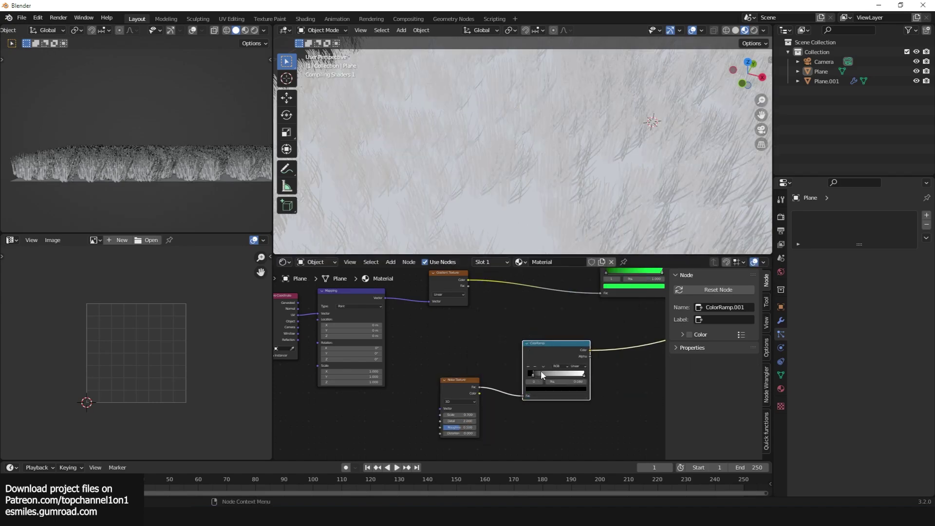
left_click_drag(565, 373, 559, 369)
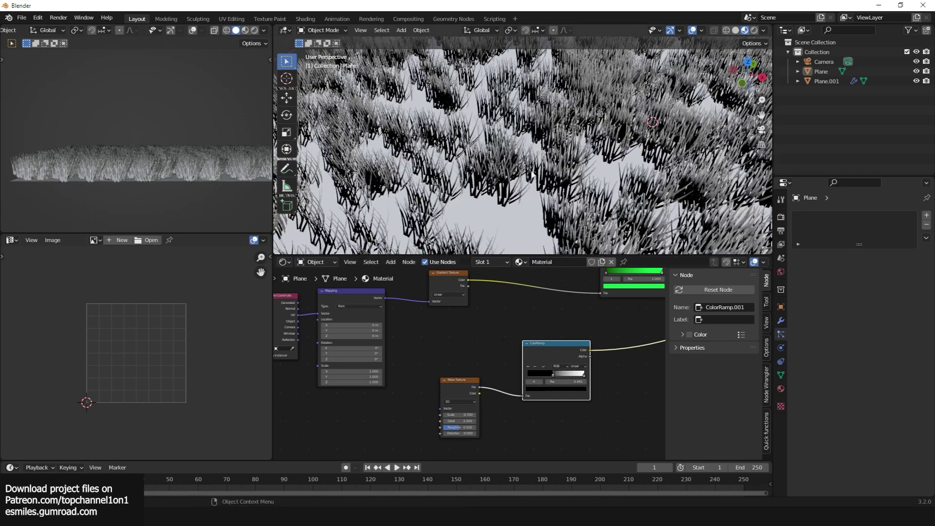
middle_click_drag(611, 143, 636, 174)
scroll(572, 144, "up", 4)
scroll(576, 170, "down", 6)
scroll(575, 171, "up", 7)
scroll(472, 368, "down", 5)
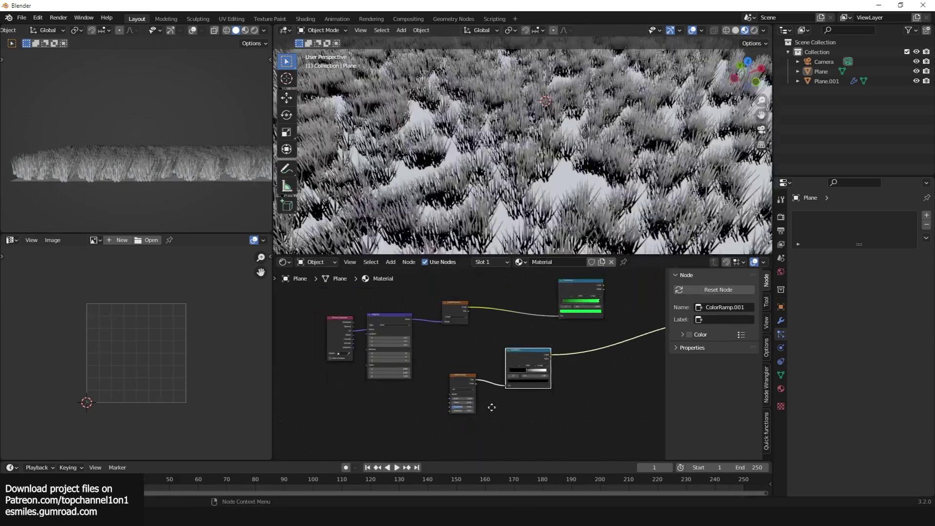
Step: Add Mapping and Texture Coordinate nodes to the Noise Texture
middle_click_drag(492, 408, 530, 404)
scroll(515, 376, "up", 4)
left_click(515, 381)
left_click_drag(522, 402, 528, 413)
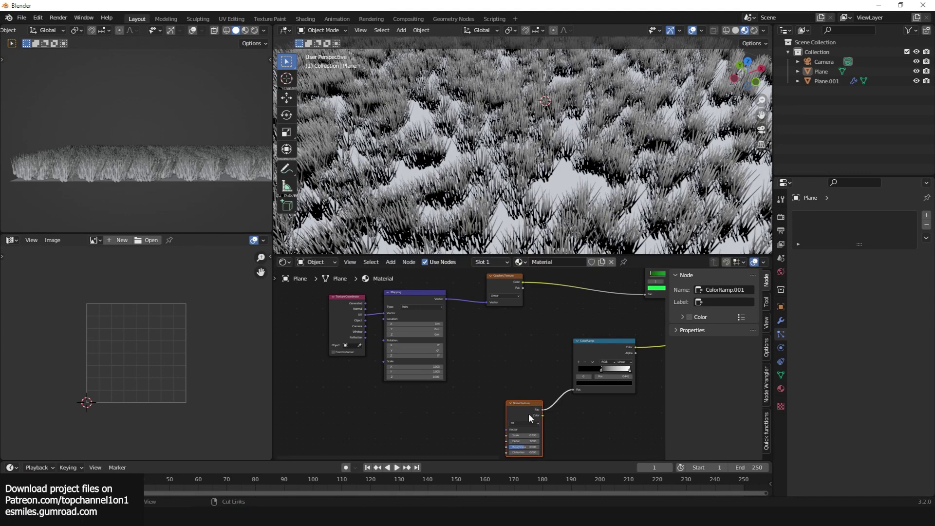
key("ctrl+t")
scroll(528, 398, "up", 5)
middle_click_drag(444, 419, 465, 378)
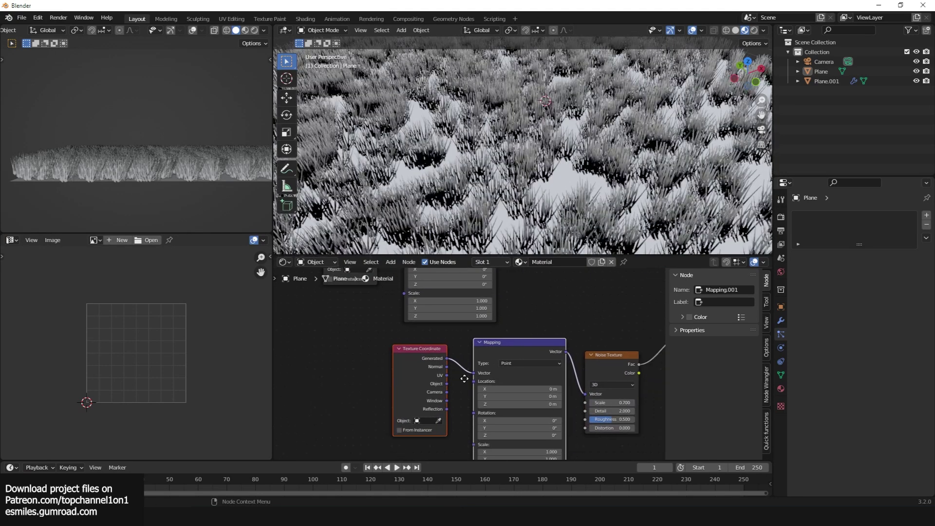
scroll(467, 401, "up", 2)
scroll(467, 396, "up", 1)
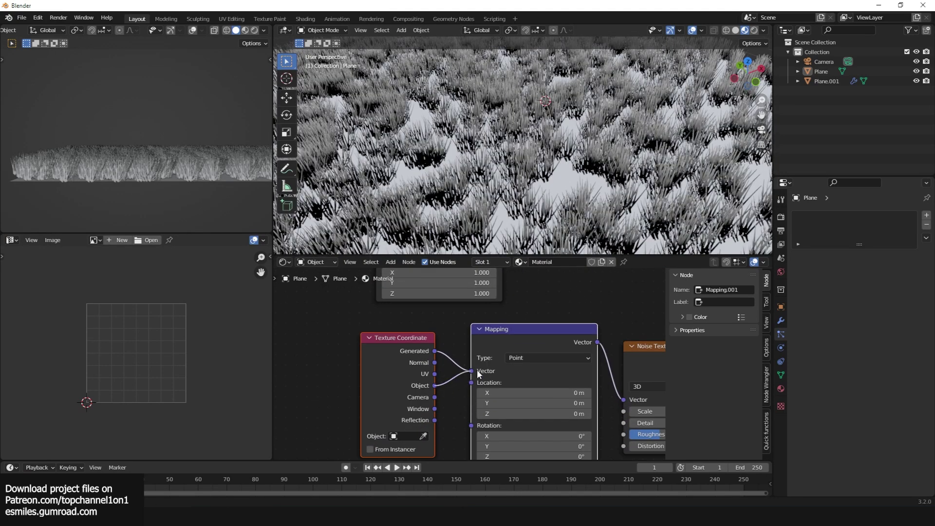
Step: Feed the noise Mapping node from the Object coordinates and choose the ground plane as the reference object
left_click_drag(479, 374, 475, 373)
scroll(538, 207, "down", 4)
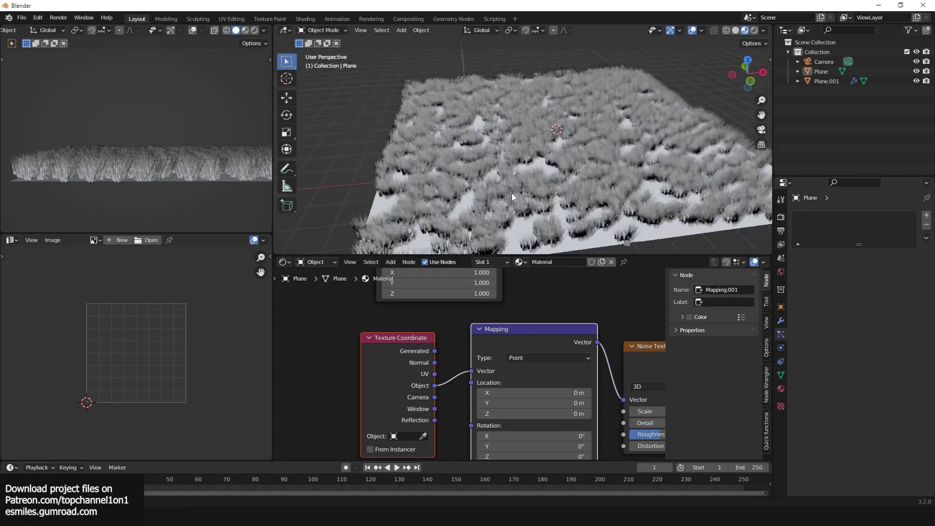
scroll(512, 193, "up", 2)
middle_click_drag(518, 194, 603, 139)
left_click(563, 144)
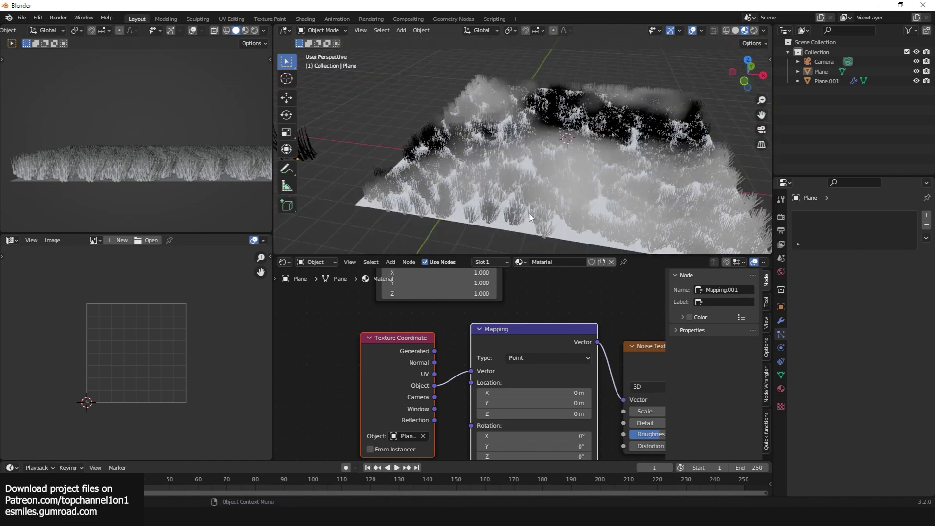
Step: Increase the Noise Texture's Scale and move the noise ColorRamp's black stop to 0.323 and its white stop to 0.832
middle_click_drag(599, 394, 402, 380)
left_click_drag(457, 397, 478, 398)
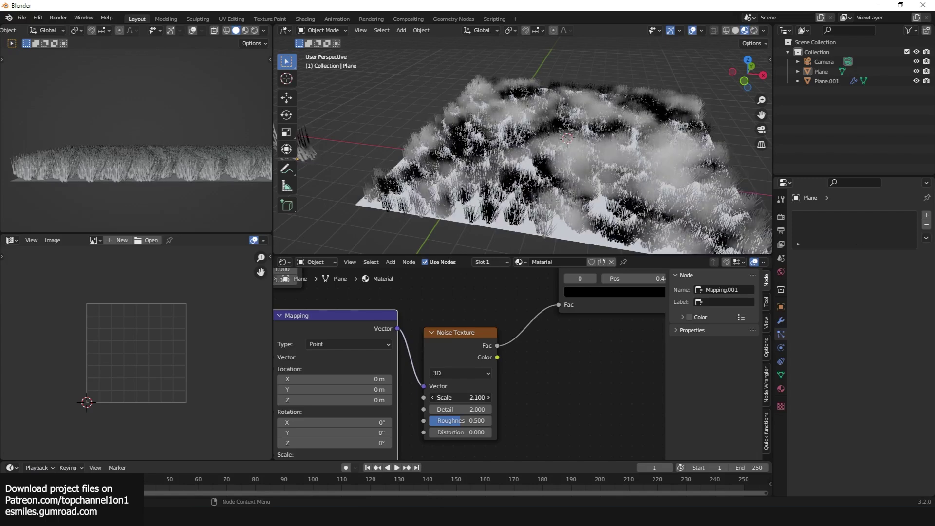
middle_click_drag(614, 266, 529, 332)
mouse_move(529, 331)
left_mouse_down()
mouse_move(507, 331)
mouse_move(518, 332)
left_mouse_up()
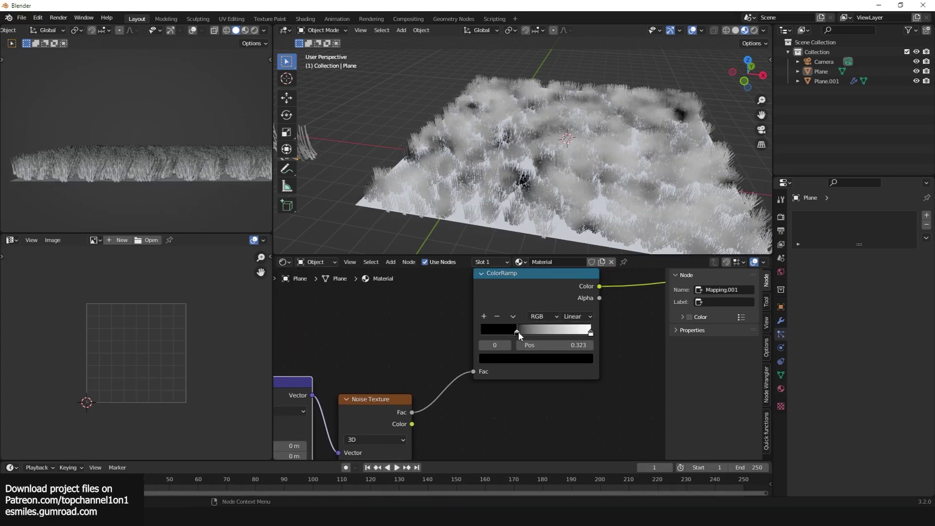
left_click_drag(591, 332, 573, 332)
Step: Set the Noise Texture's Scale to 4.5 and Roughness to 0.558, and shift the ColorRamp's black stop to 0.123
middle_click_drag(426, 443, 476, 395)
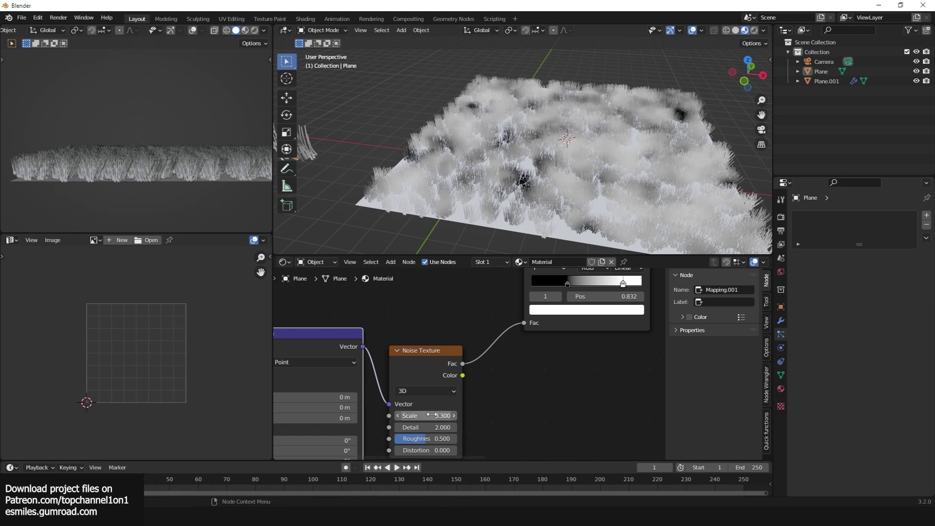
mouse_move(431, 415)
left_mouse_down()
mouse_move(451, 415)
mouse_move(421, 438)
mouse_move(429, 438)
left_mouse_up()
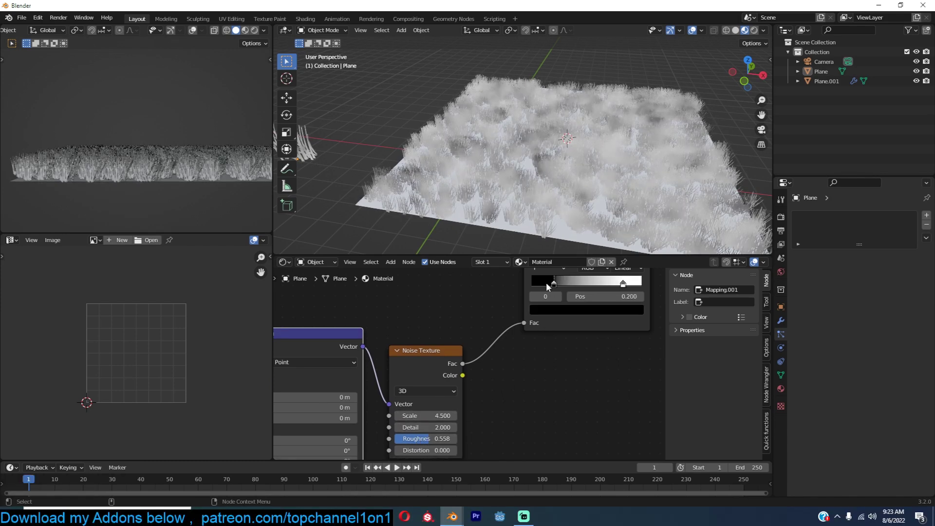
mouse_move(568, 283)
left_mouse_down()
mouse_move(605, 284)
mouse_move(534, 285)
left_mouse_up()
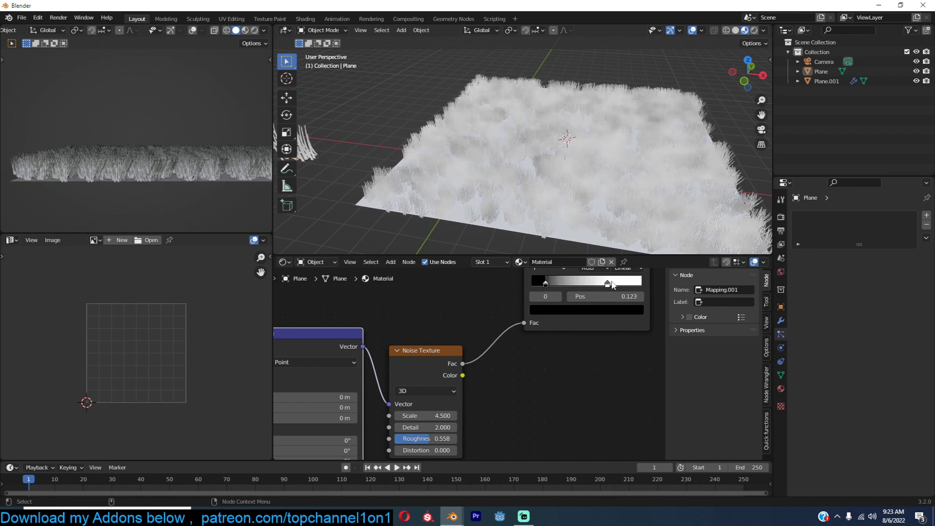
Step: Set the Noise Texture's Scale to 5.8, and move the noise ColorRamp's black stop to 0.336 and its white stop further toward the end
left_click_drag(612, 285, 624, 285)
left_click_drag(565, 284, 575, 286)
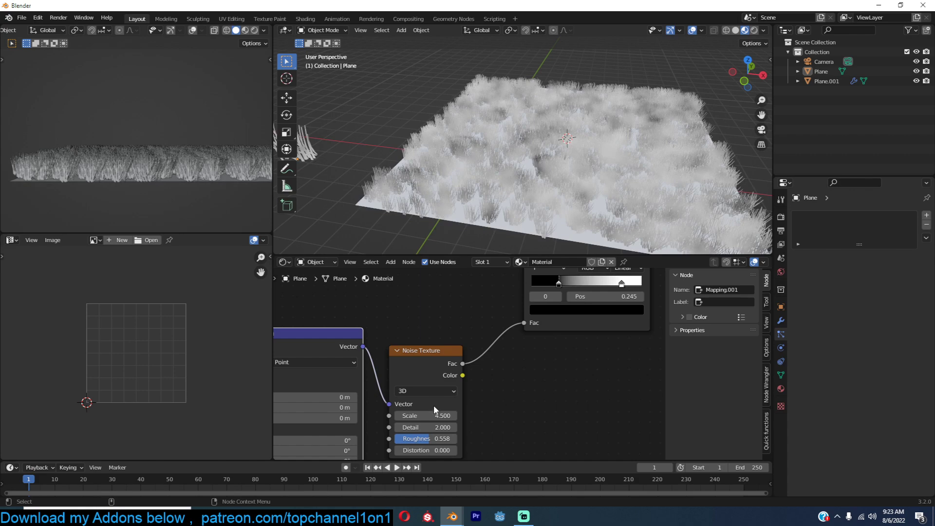
left_click_drag(436, 415, 453, 415)
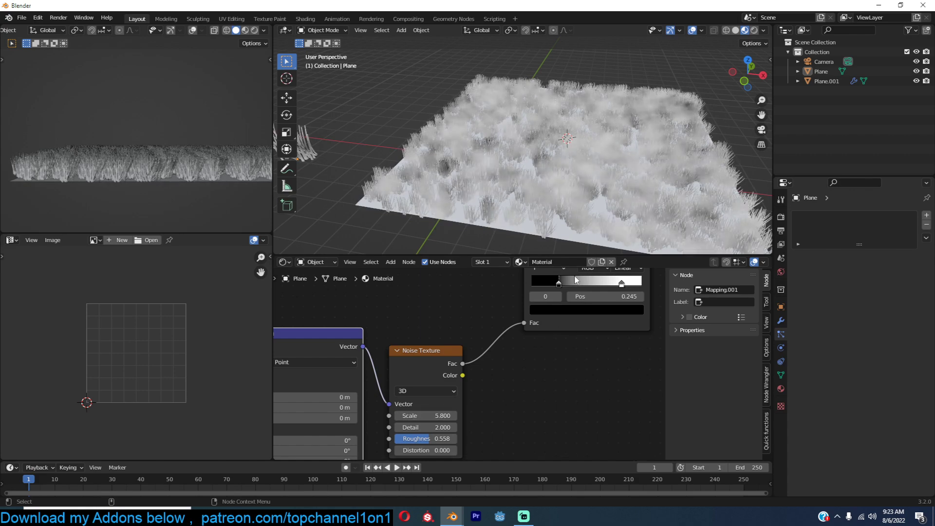
left_click_drag(575, 280, 585, 281)
scroll(551, 183, "up", 2)
middle_click_drag(551, 183, 643, 173)
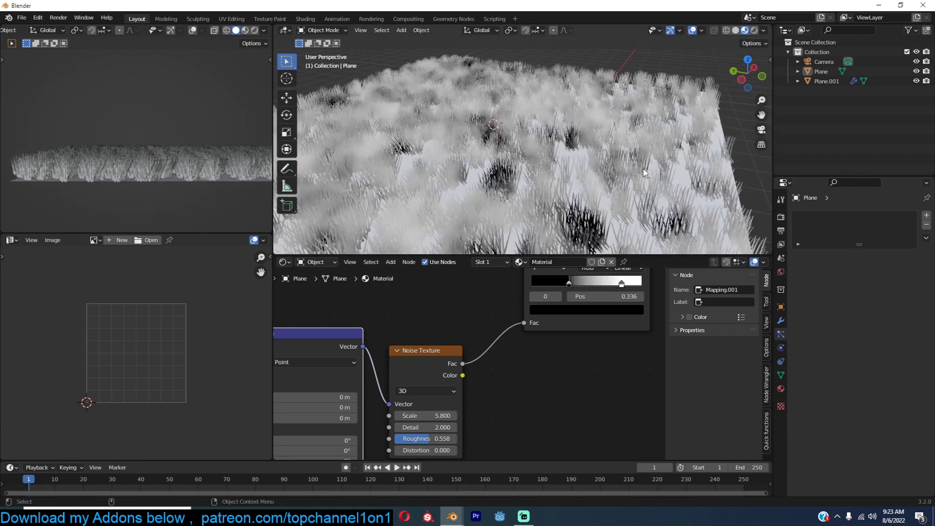
Step: Combine the green gradient ColorRamp and the noise ColorRamp through a Mix node
scroll(604, 341, "down", 8)
middle_click_drag(575, 366, 514, 431)
scroll(519, 353, "down", 5)
middle_click_drag(519, 350, 475, 397)
scroll(471, 404, "up", 3)
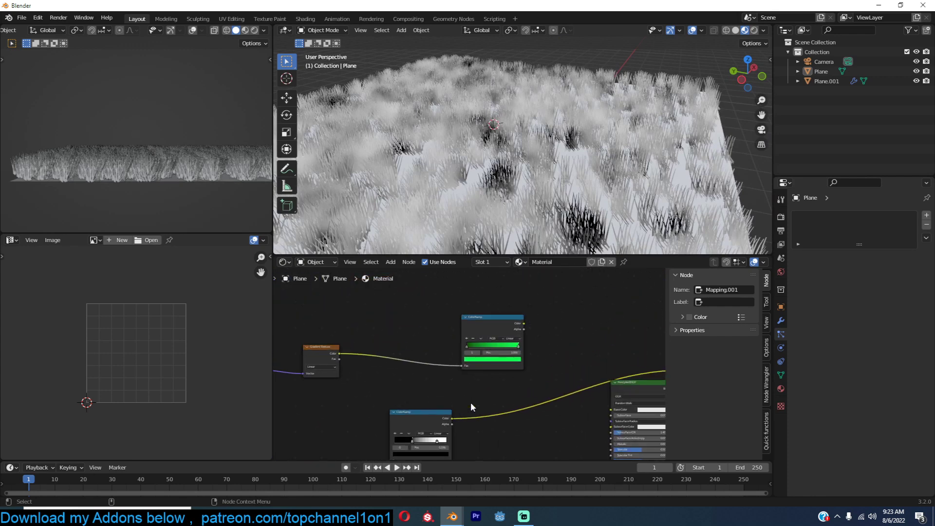
left_click_drag(421, 419, 437, 404)
right_click_drag(437, 404, 488, 351, "ctrl+shift")
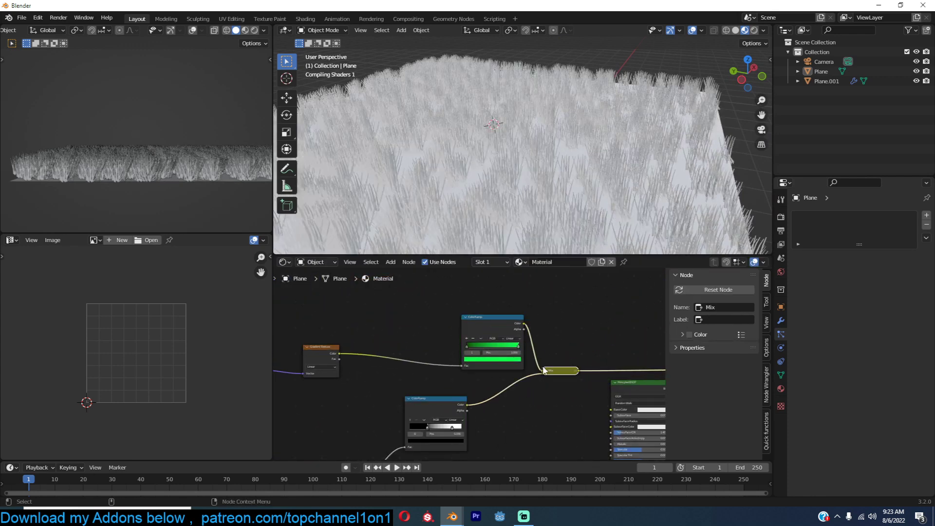
Step: Set the Mix node's blend mode to Multiply with a factor of 0.875 and check the grass from several views
scroll(544, 371, "up", 4)
left_click(575, 373)
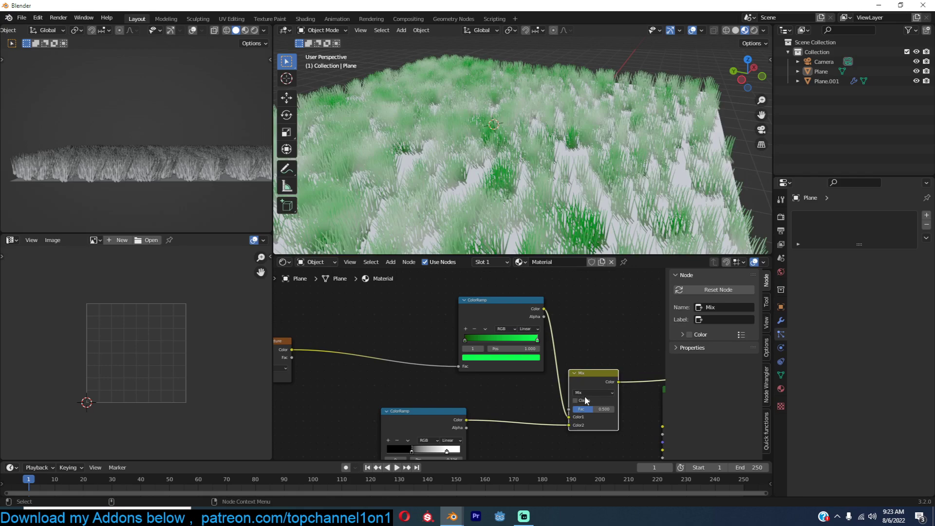
left_click(587, 393)
left_click(580, 365)
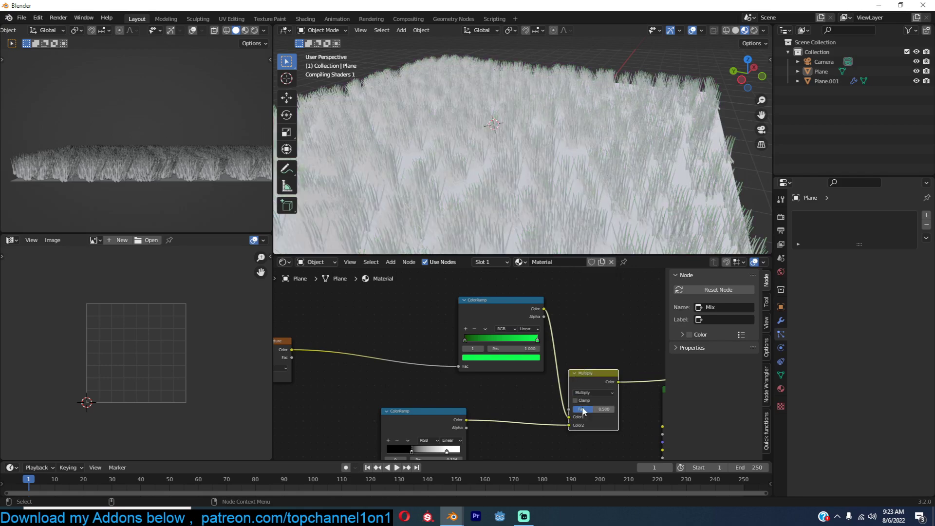
left_click_drag(587, 410, 609, 410)
middle_click_drag(611, 400, 514, 368)
middle_click_drag(563, 118, 648, 161)
key("KP_0")
key("KP_0")
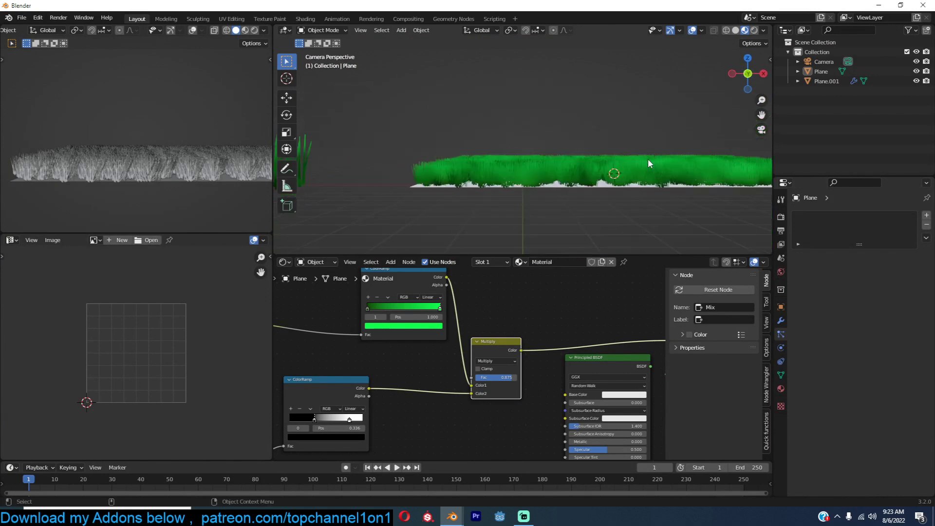
Step: Hide the viewport overlays and enable Simple children for the ground plane's particle system
left_click(781, 321)
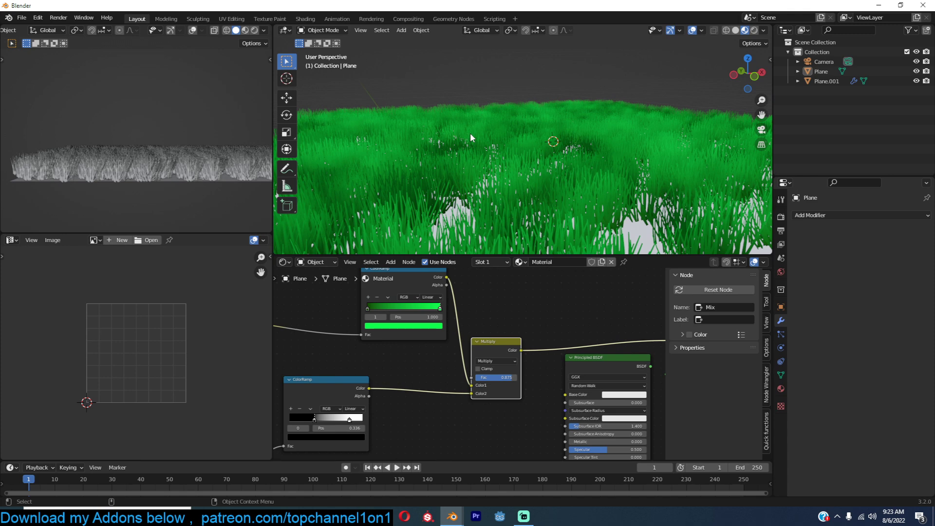
left_click(592, 130)
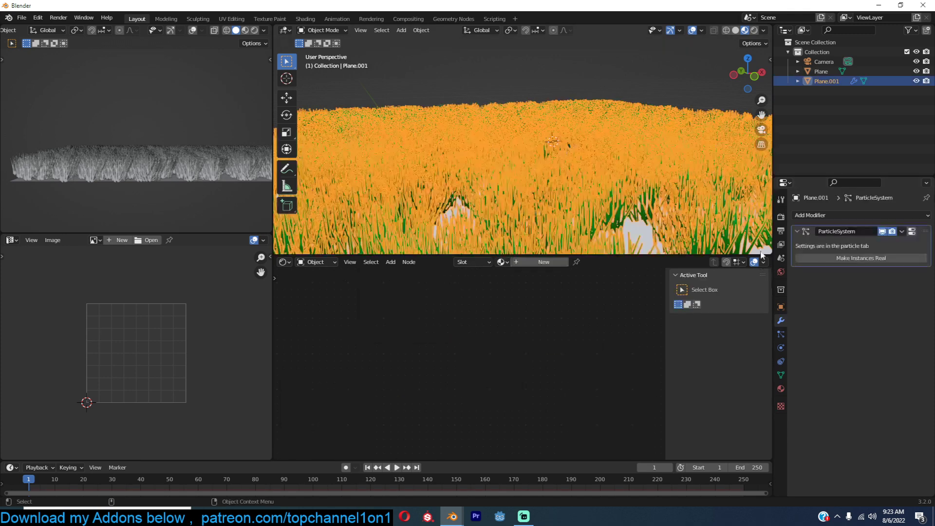
left_click(694, 30)
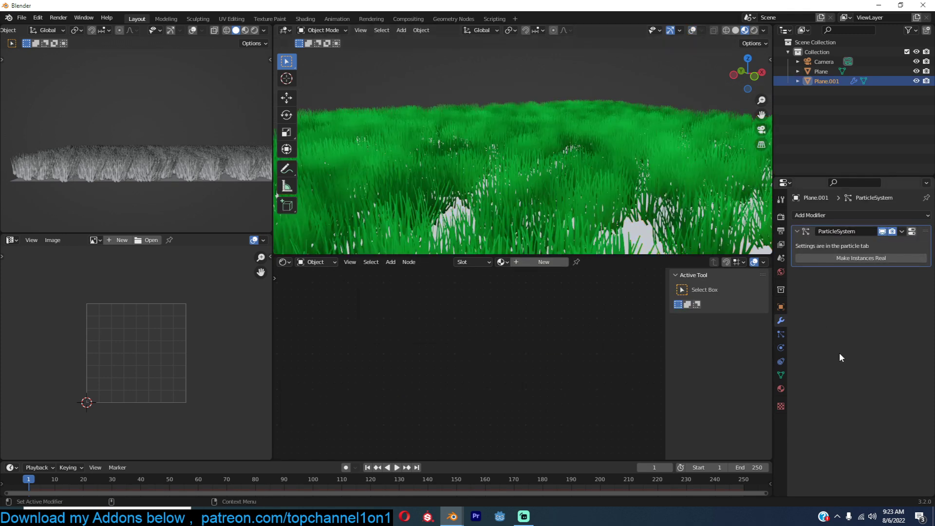
left_click(912, 231)
scroll(918, 395, "down", 10)
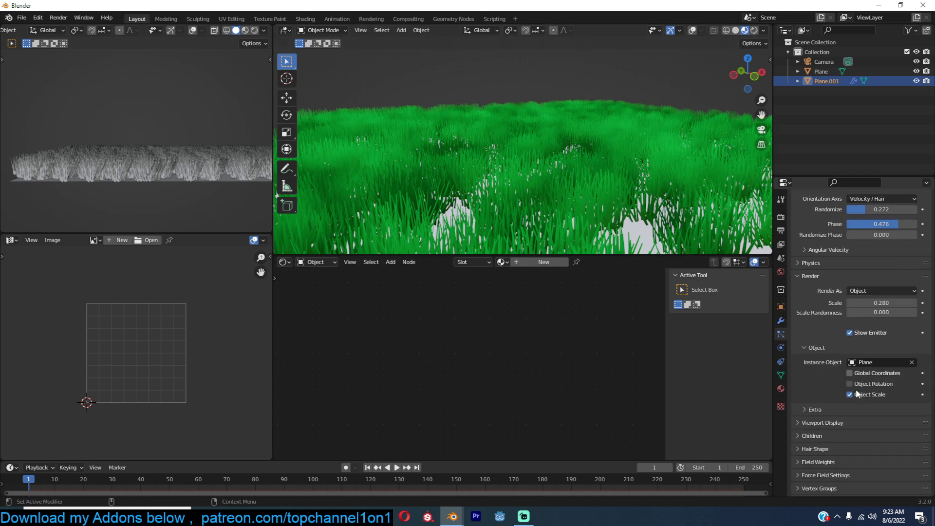
left_click(818, 410)
left_click(865, 426)
scroll(865, 433, "down", 2)
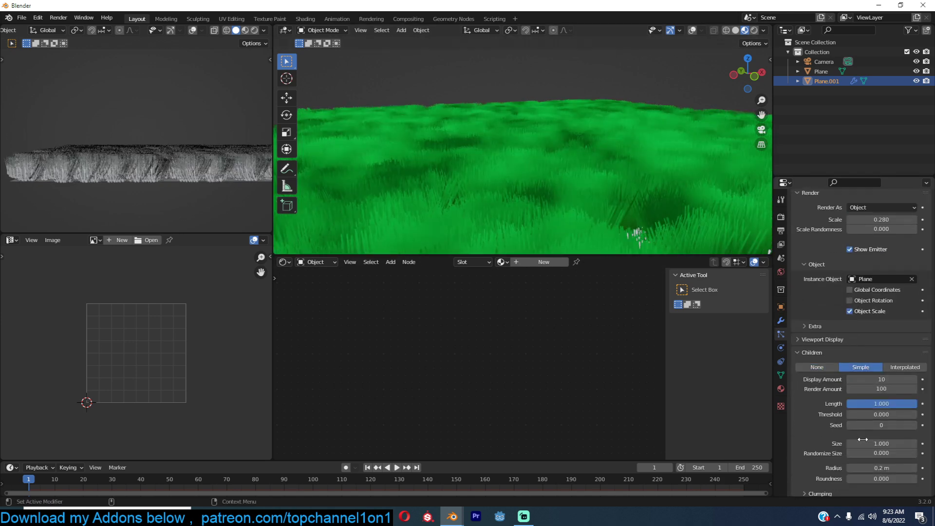
Step: Set the particle children's Render Amount to 10
scroll(506, 142, "down", 4)
middle_click_drag(500, 142, 599, 161)
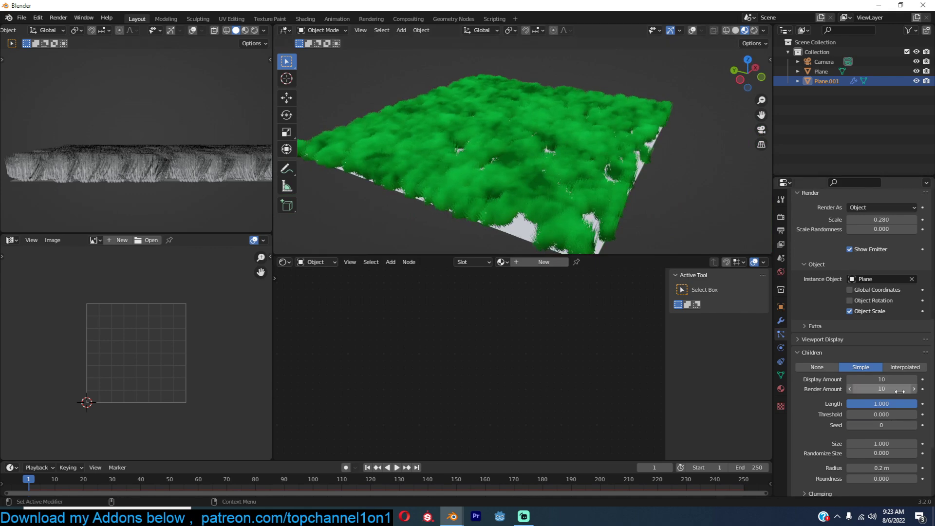
scroll(352, 117, "up", 6)
middle_click_drag(678, 177, 597, 211)
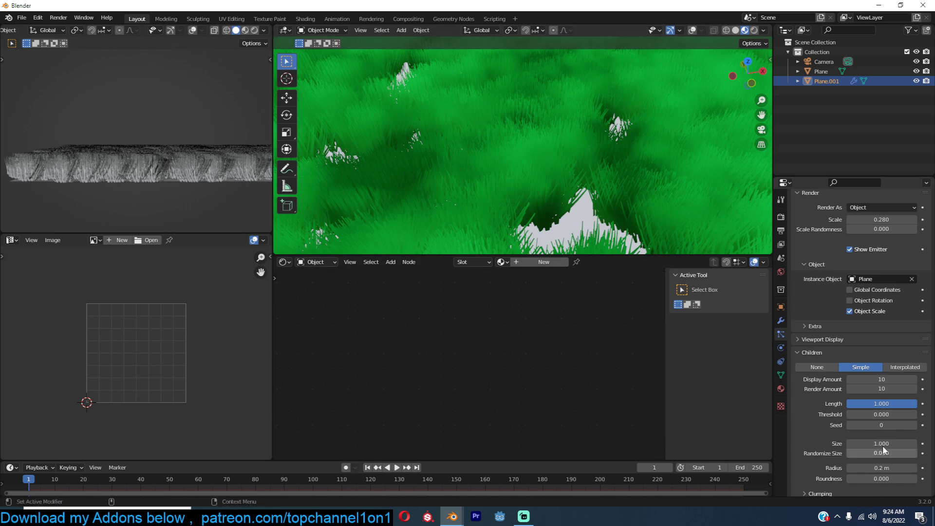
Step: Increase the particle children's Radius to 0.82 m
scroll(884, 451, "down", 3)
left_click_drag(881, 409, 923, 409)
middle_click_drag(560, 146, 578, 110)
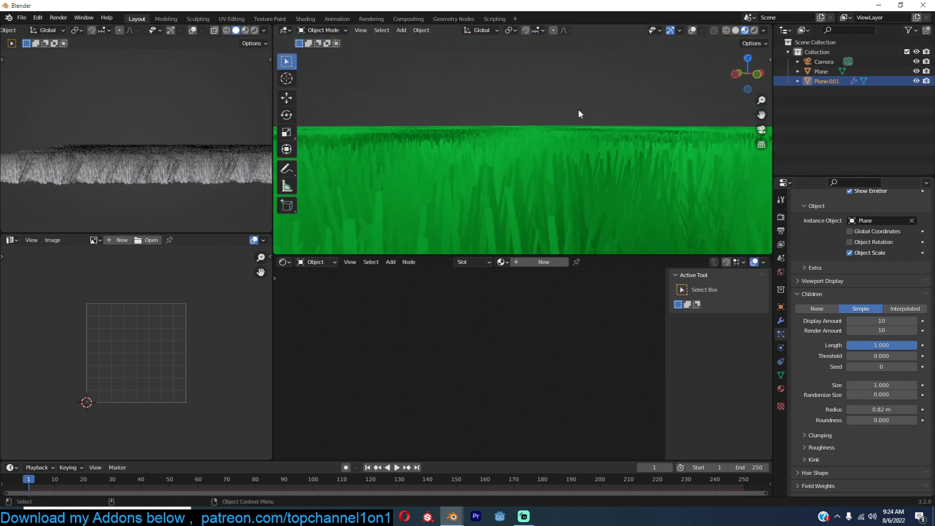
Step: Set the grass particles' Scale Randomness to 0.476
scroll(874, 345, "up", 8)
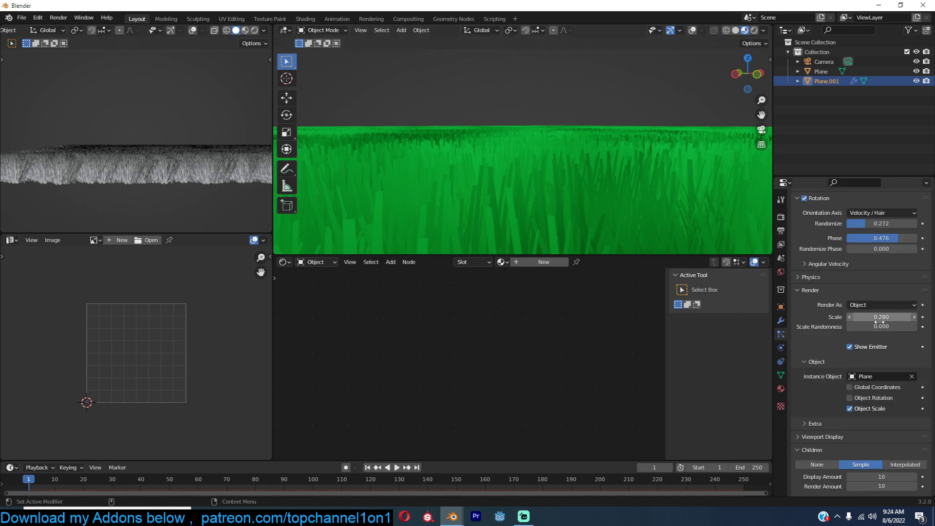
mouse_move(887, 326)
left_mouse_down()
mouse_move(920, 327)
mouse_move(880, 326)
left_mouse_up()
scroll(591, 166, "down", 3)
middle_click_drag(587, 149, 572, 166)
scroll(594, 179, "up", 2)
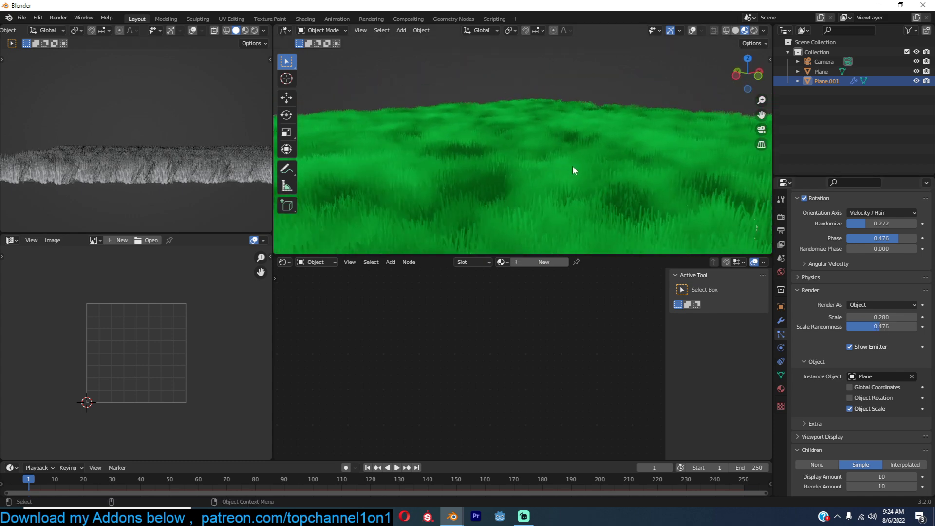
Step: Turn off Show Instancer for the ground plane in both viewport and render
scroll(572, 165, "down", 6)
left_click(782, 307)
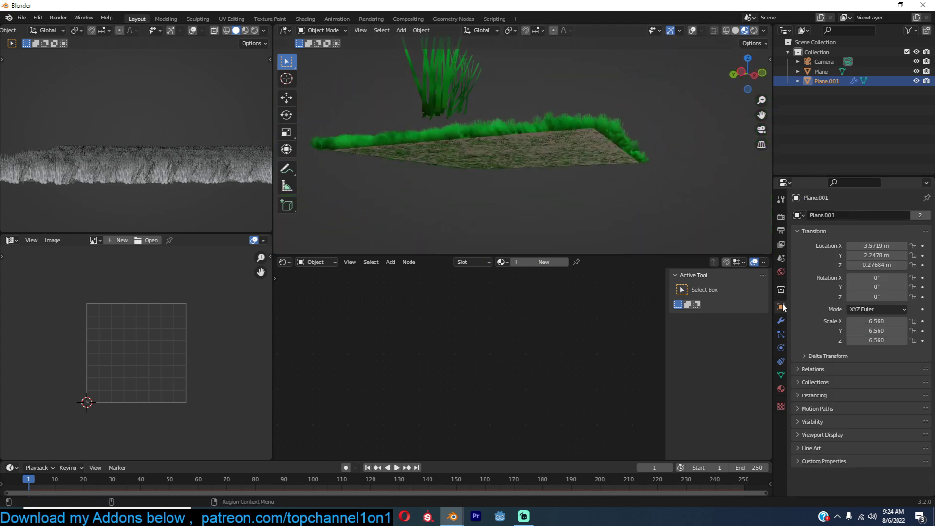
middle_click_drag(603, 169, 569, 201)
scroll(569, 202, "up", 4)
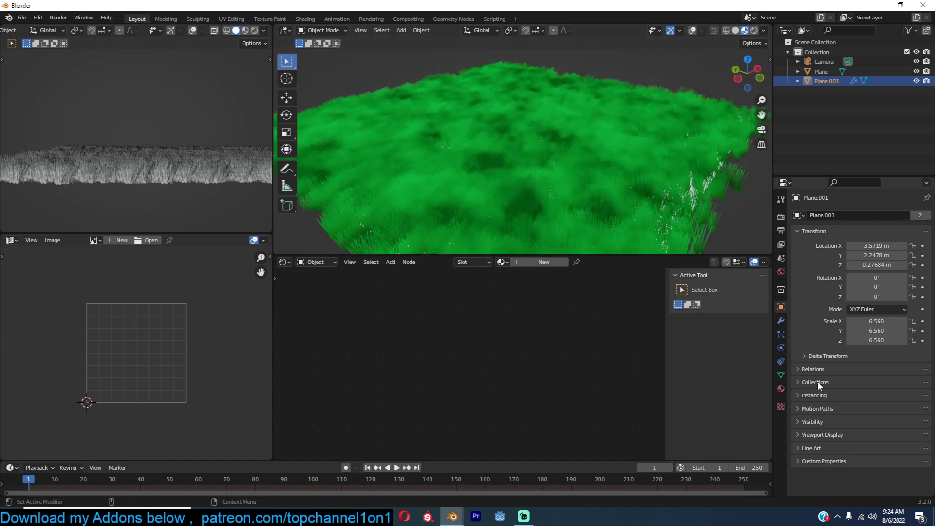
left_click(817, 396)
left_click(850, 432)
scroll(525, 151, "down", 4)
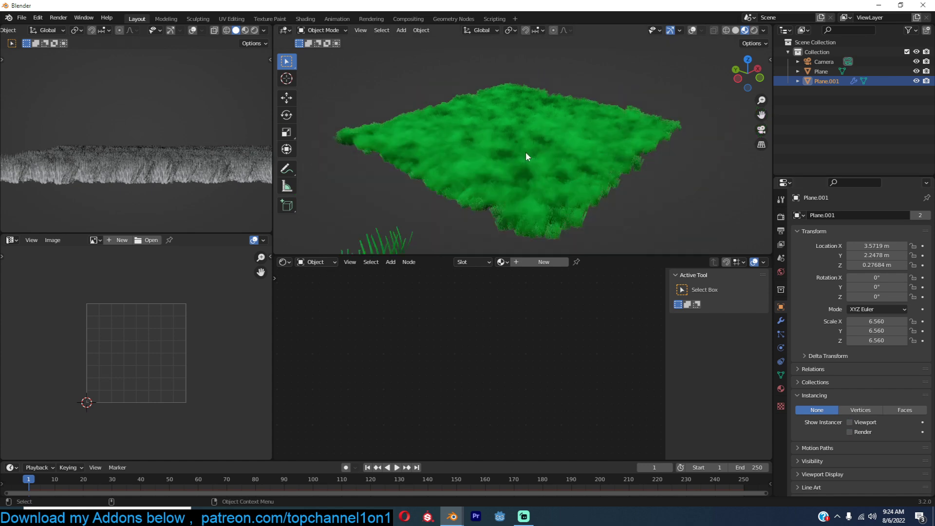
Step: Turn the ground plane's Show Instancer back on for viewport and render
middle_click_drag(525, 151, 495, 119)
key("space")
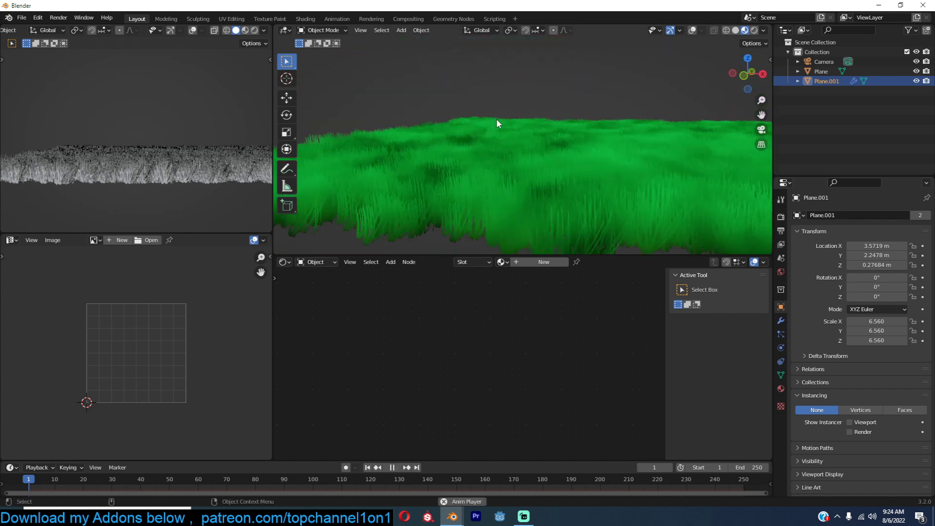
key("Escape")
scroll(538, 145, "down", 3)
middle_click_drag(578, 131, 649, 189)
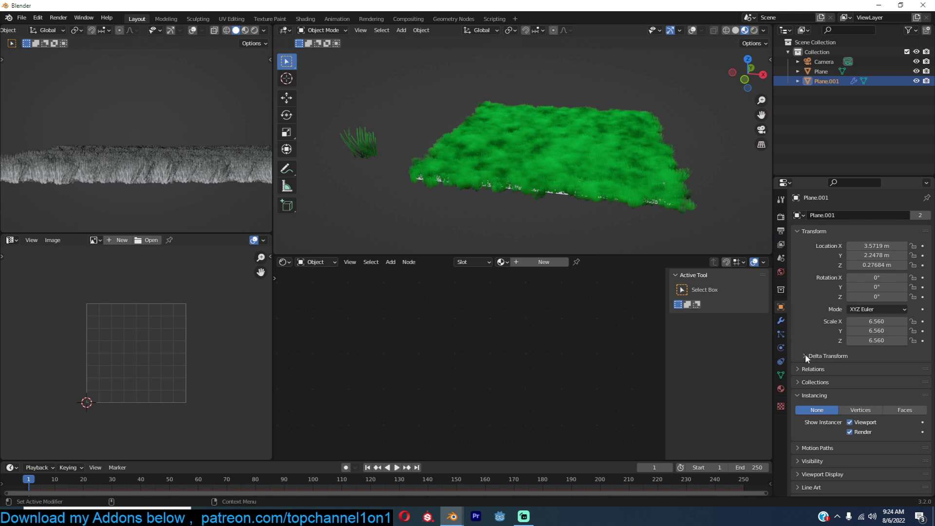
Step: Hide the particle system in the viewport and switch to solid shading with random colors
left_click(781, 320)
left_click(882, 231)
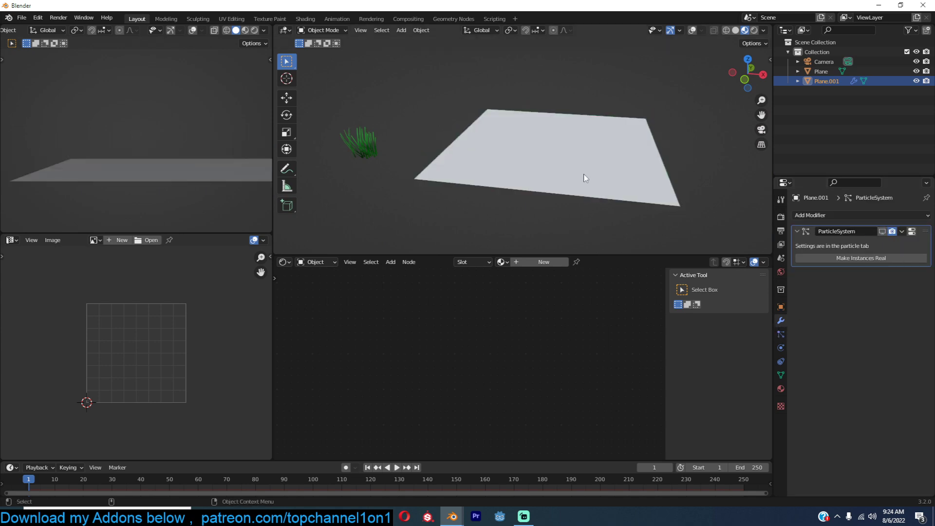
scroll(585, 177, "up", 3)
key("z")
left_click(763, 30)
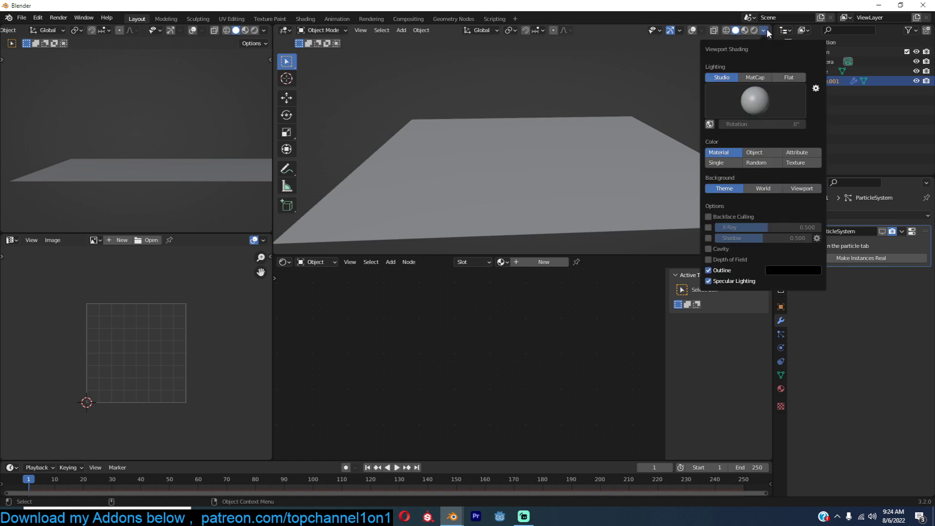
left_click(757, 163)
scroll(562, 161, "down", 3)
Step: Turn the viewport overlays on and check the ground plane's subdivisions in Edit Mode
key("Tab")
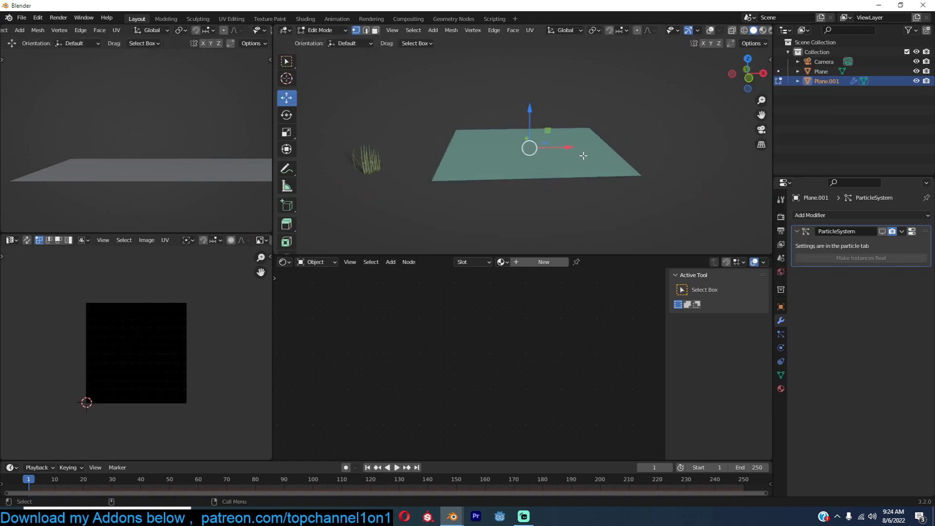
scroll(582, 155, "up", 2)
key("Tab")
left_click(692, 30)
key("Tab")
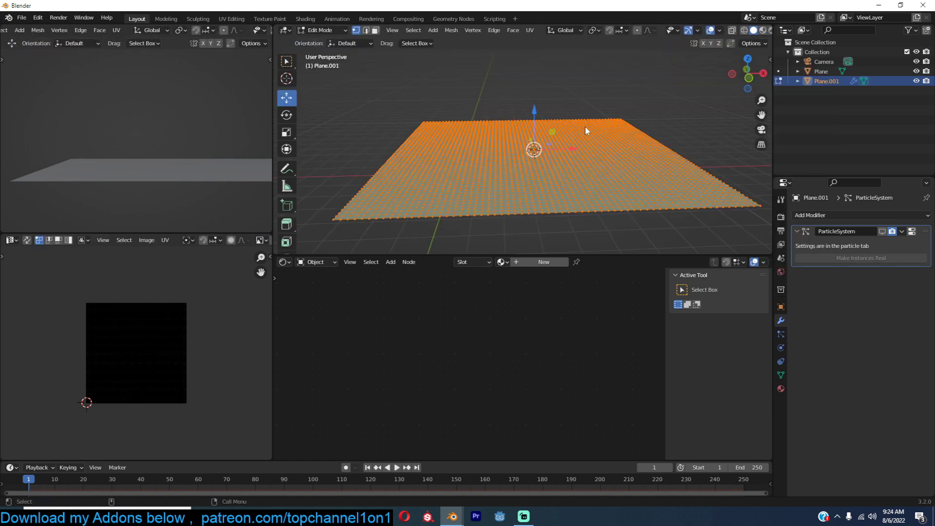
key("Tab")
Step: Add a Displace modifier to the ground plane and give it a new Clouds texture
left_click(847, 216)
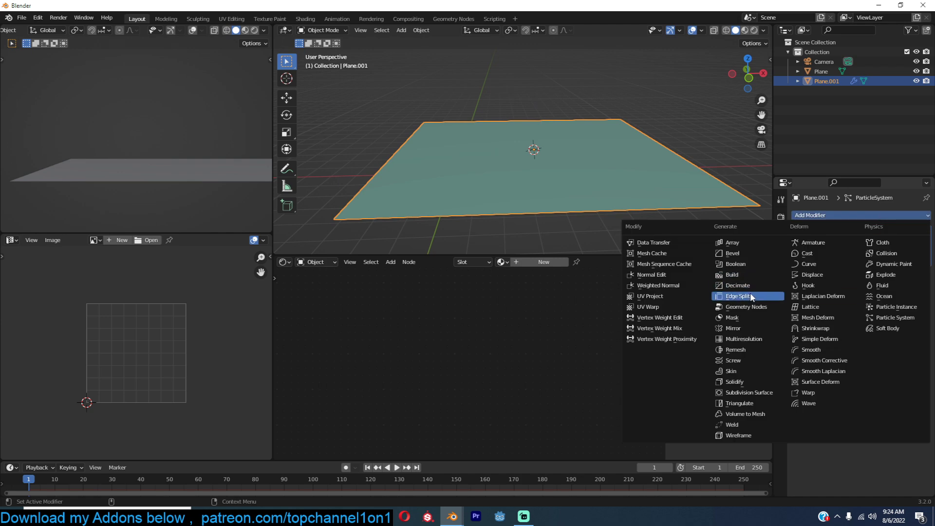
left_click(834, 275)
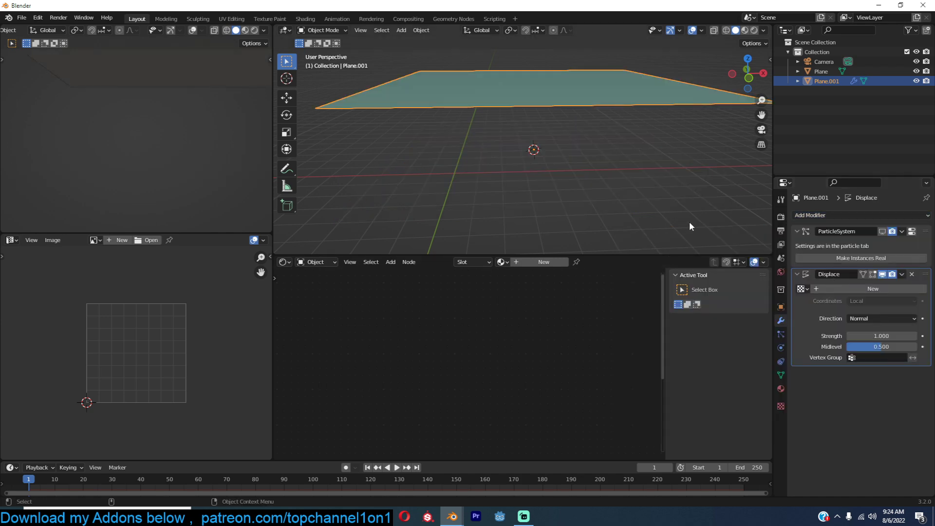
left_click(917, 290)
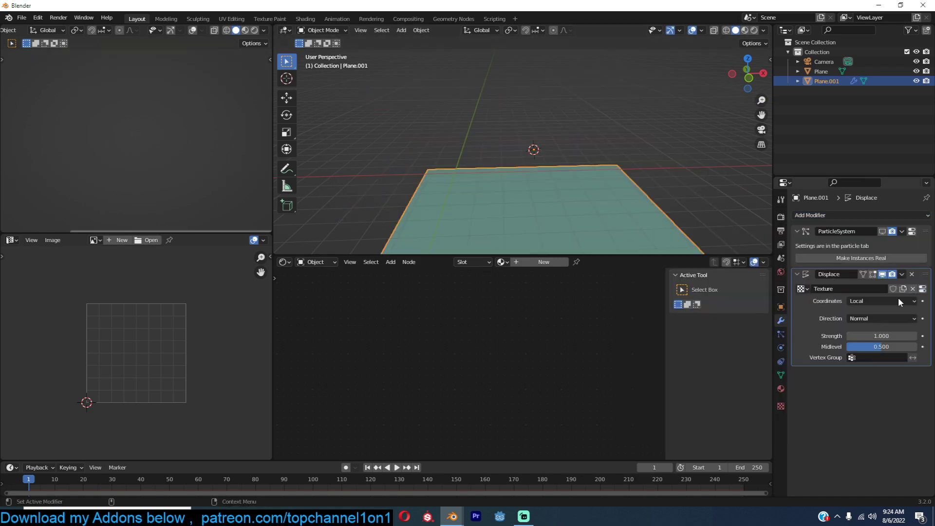
left_click(923, 289)
left_click(882, 245)
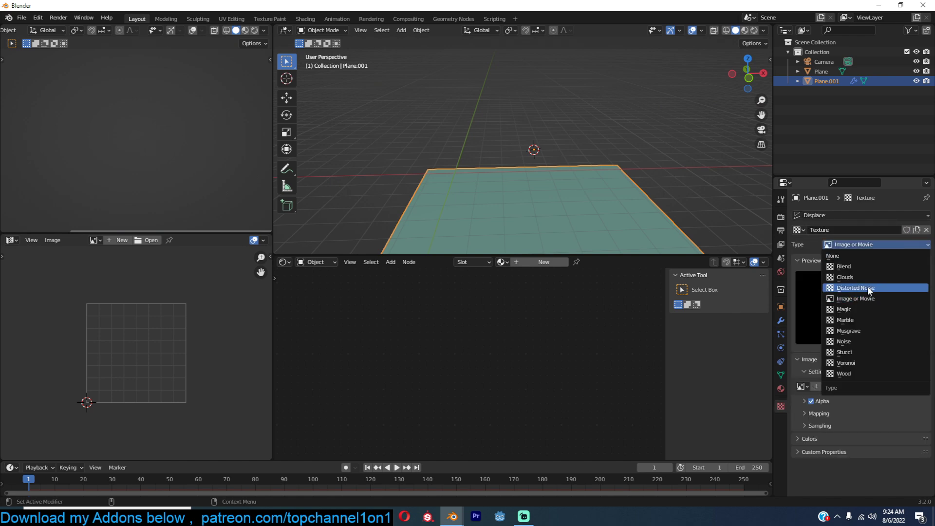
left_click(871, 277)
Step: Add a cube-shaped empty at the plane's center and scale it up to several times its size
key("shift+a")
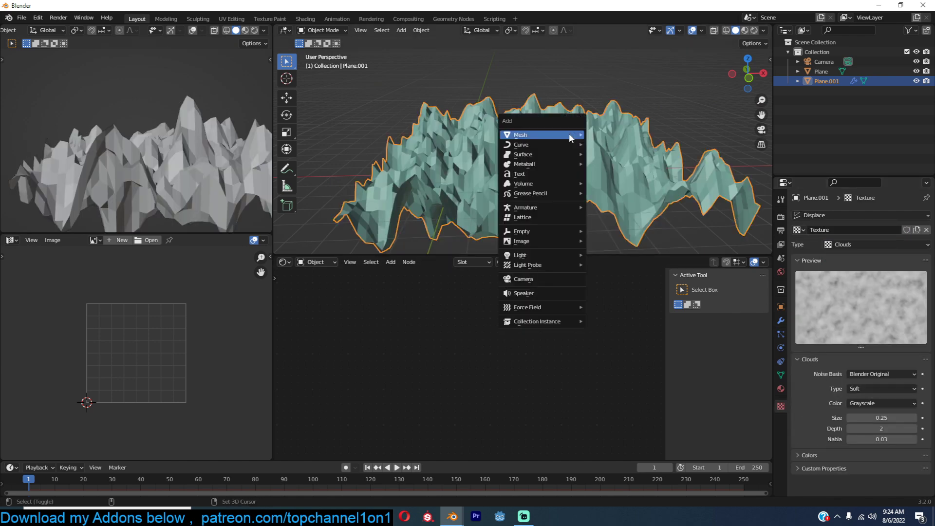
mouse_move(545, 232)
left_click(604, 271)
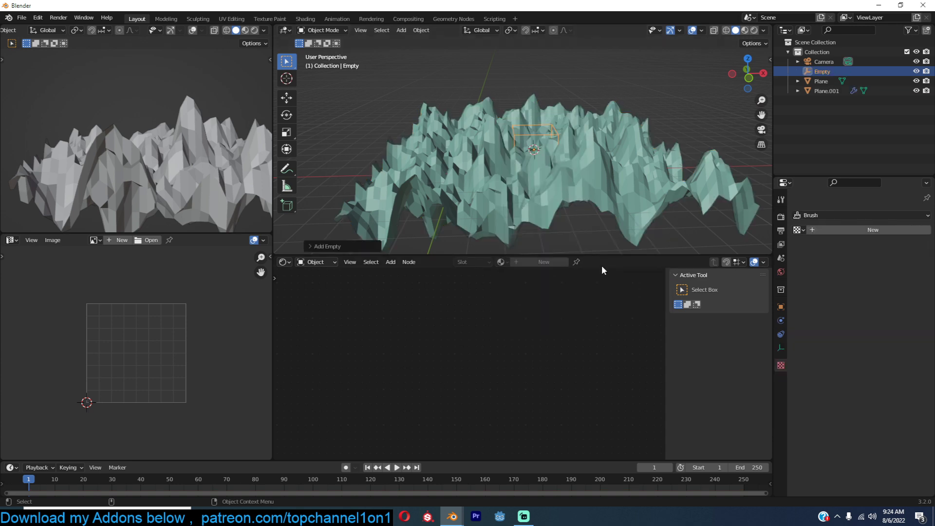
key("s")
left_click(737, 197)
Step: Set the ground plane's Displace modifier to use Object texture coordinates with the Empty as the reference object
left_click(738, 196)
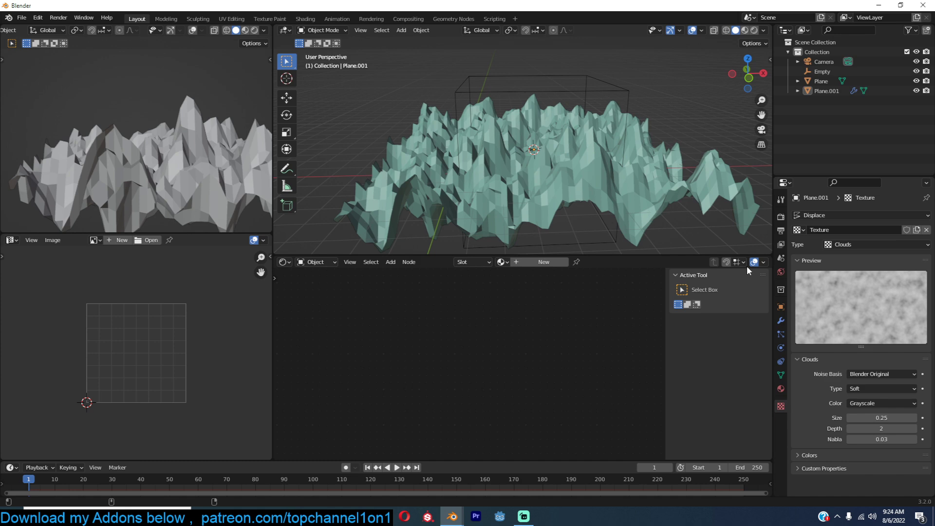
left_click(780, 320)
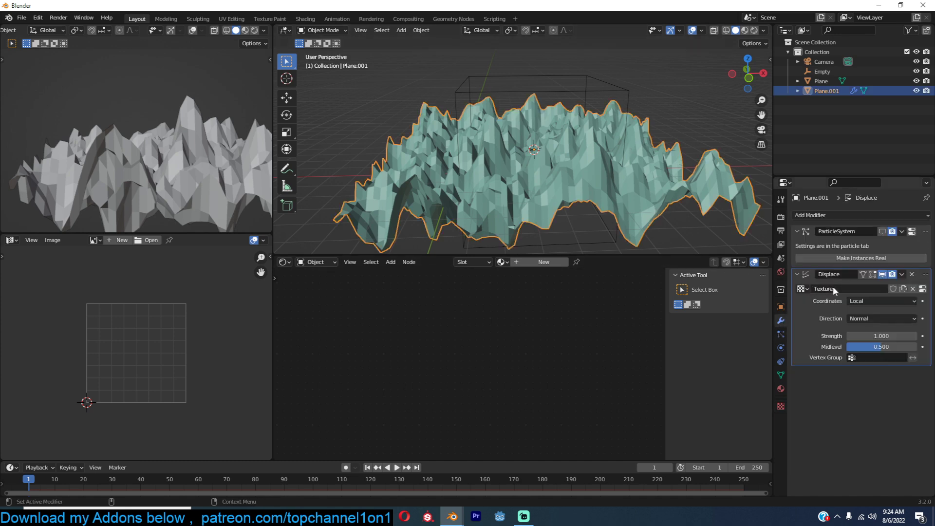
left_click(882, 302)
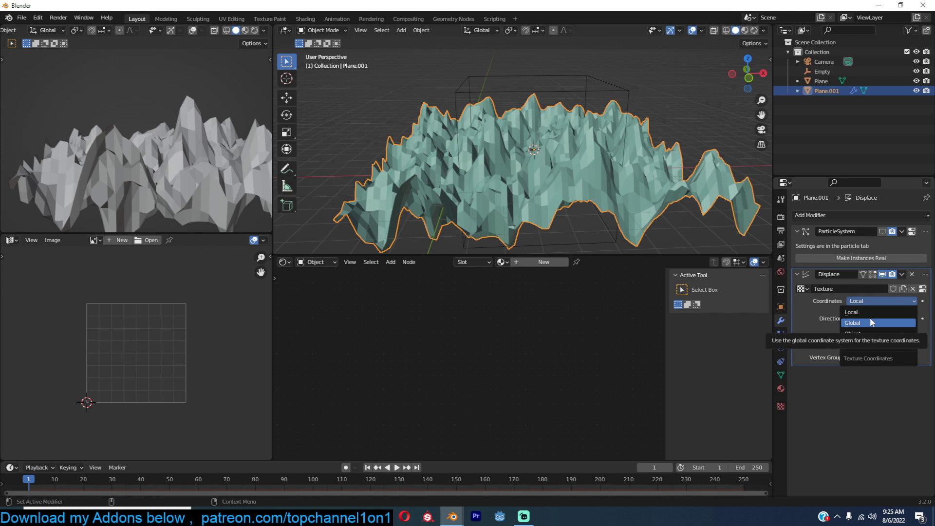
left_click(865, 331)
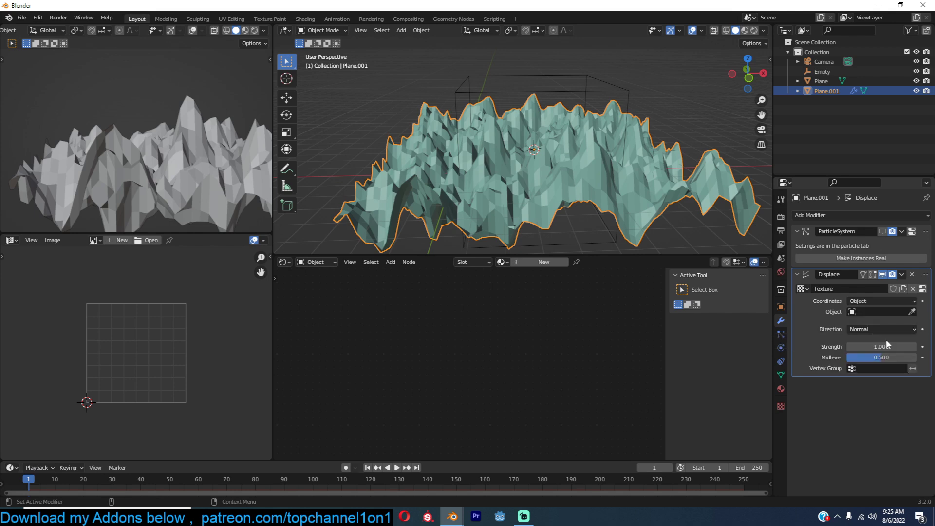
left_click(630, 84)
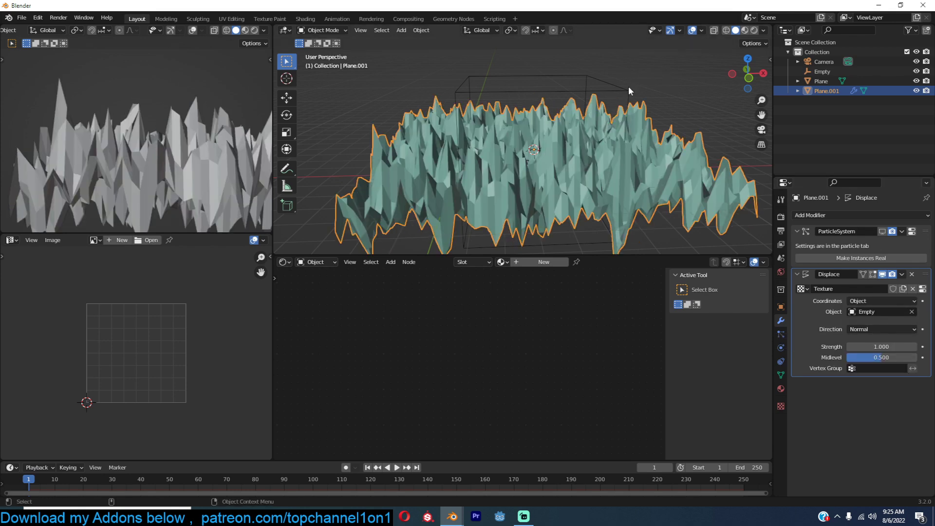
Step: Scale the cube empty up to about 10.4 to enlarge and soften the terrain's displacement pattern
left_click(628, 86)
key("s")
left_click(767, 165)
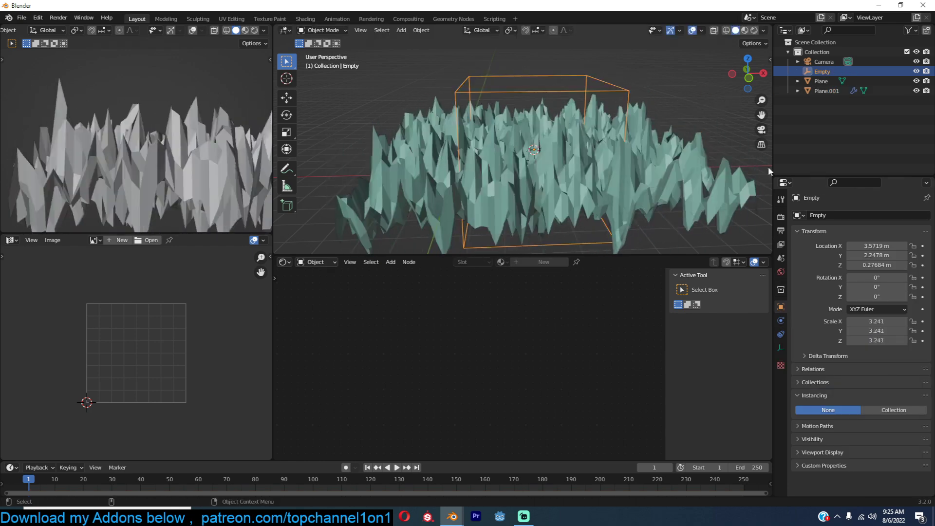
key("s")
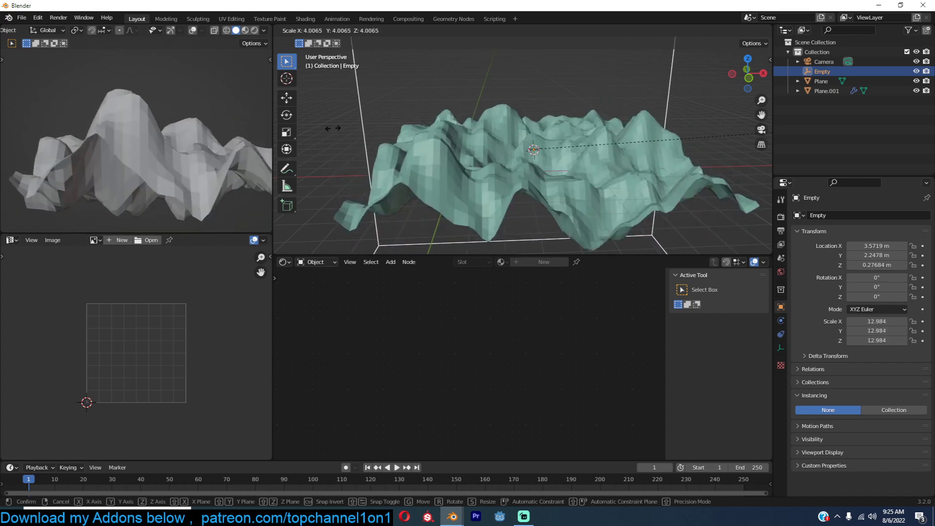
left_click(287, 141)
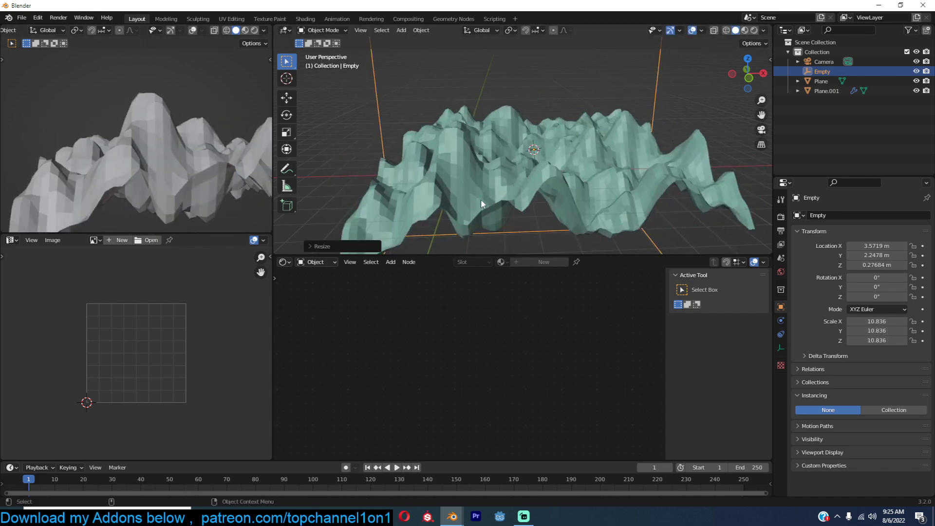
key("s")
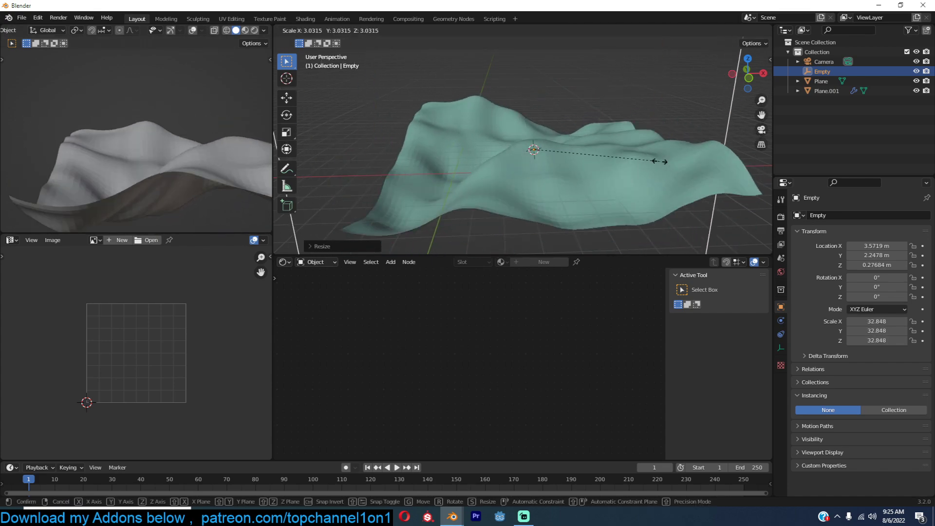
left_click(570, 169)
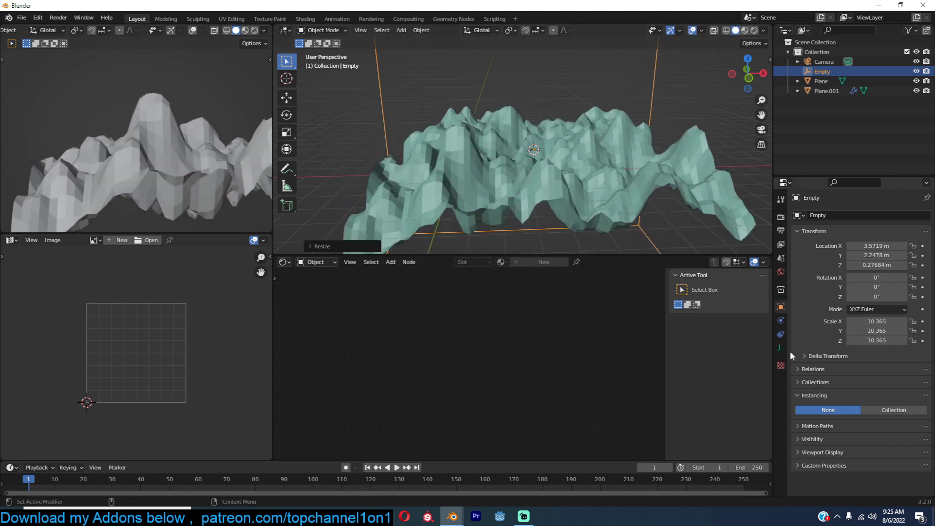
Step: Reduce the empty's display size to 0.08 m
scroll(580, 139, "down", 4)
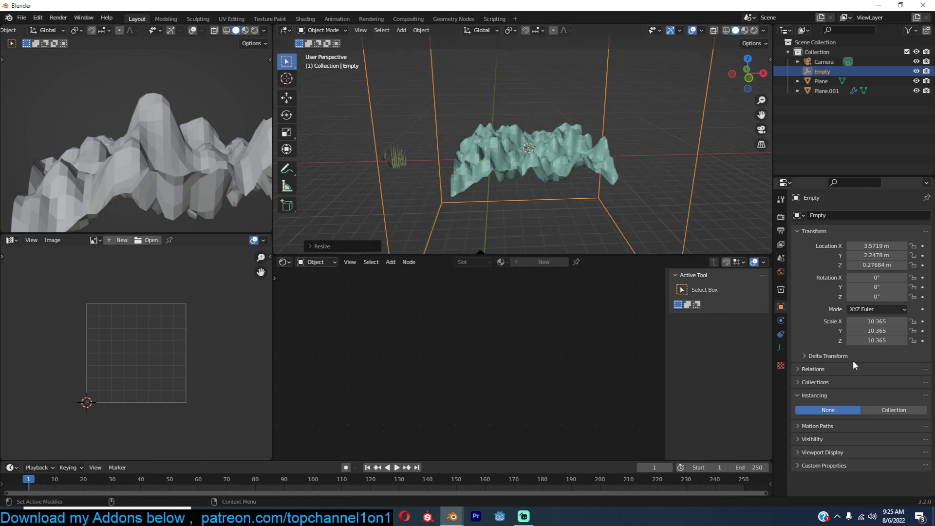
scroll(575, 136, "up", 1)
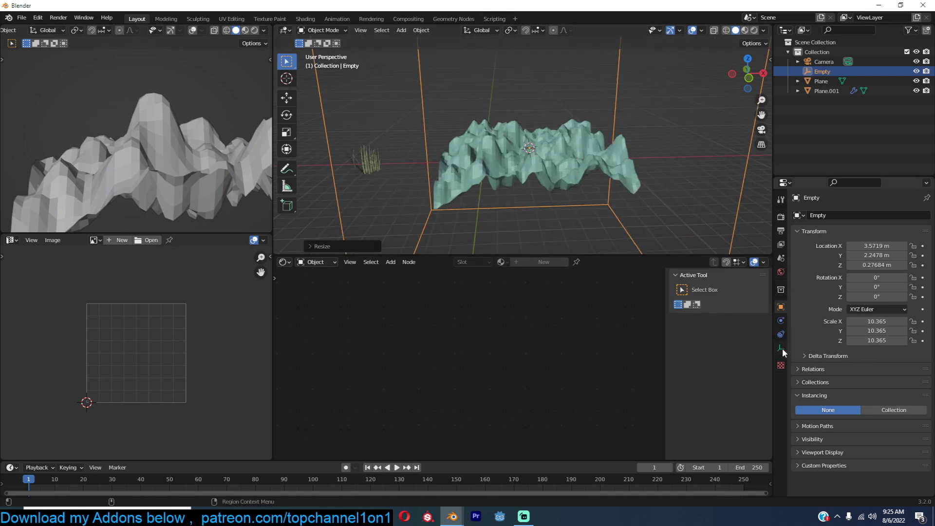
left_click(781, 348)
left_click_drag(891, 239, 860, 239)
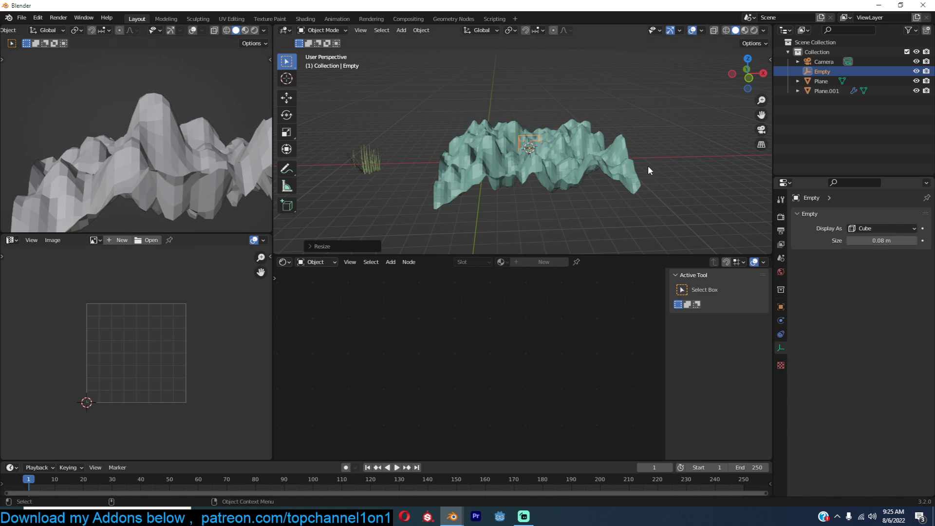
scroll(579, 152, "up", 6)
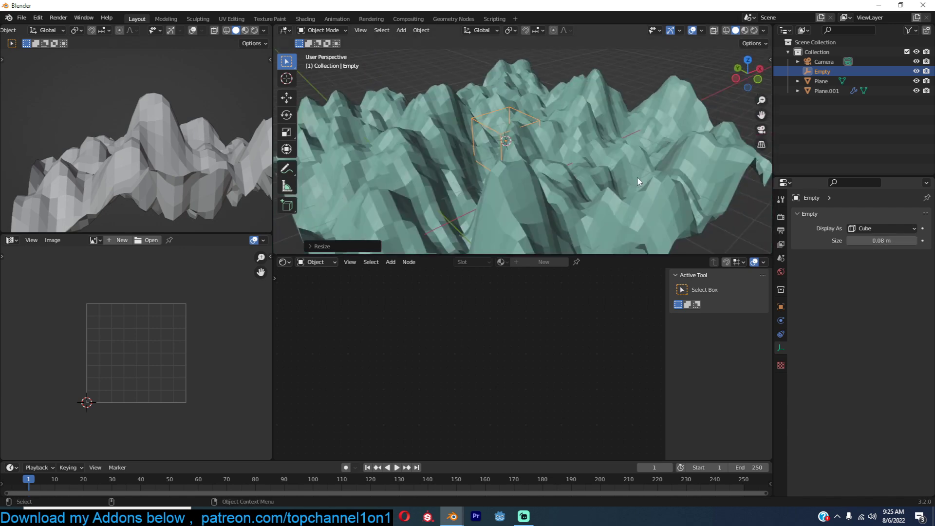
Step: Look at the terrain from directly above and turn on automatic keyframing
key("KP_7")
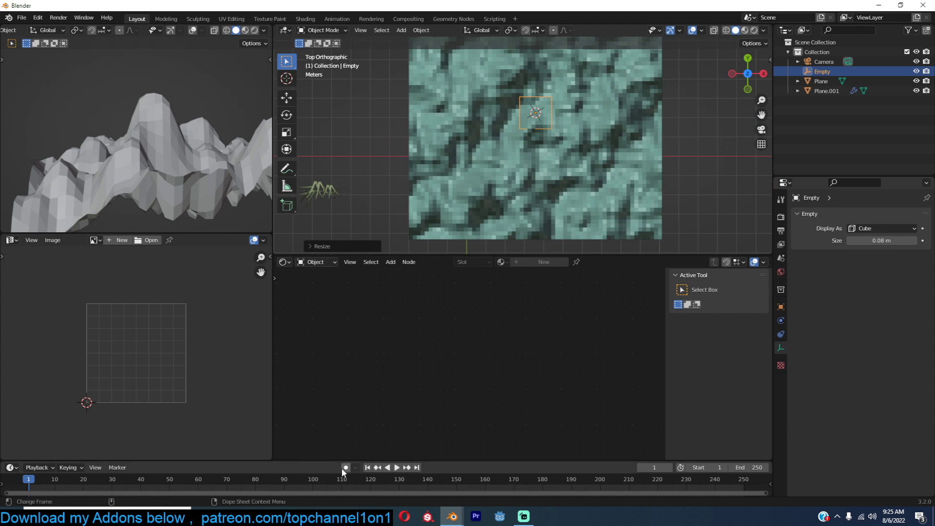
left_click(345, 467)
scroll(535, 136, "down", 2)
key("g")
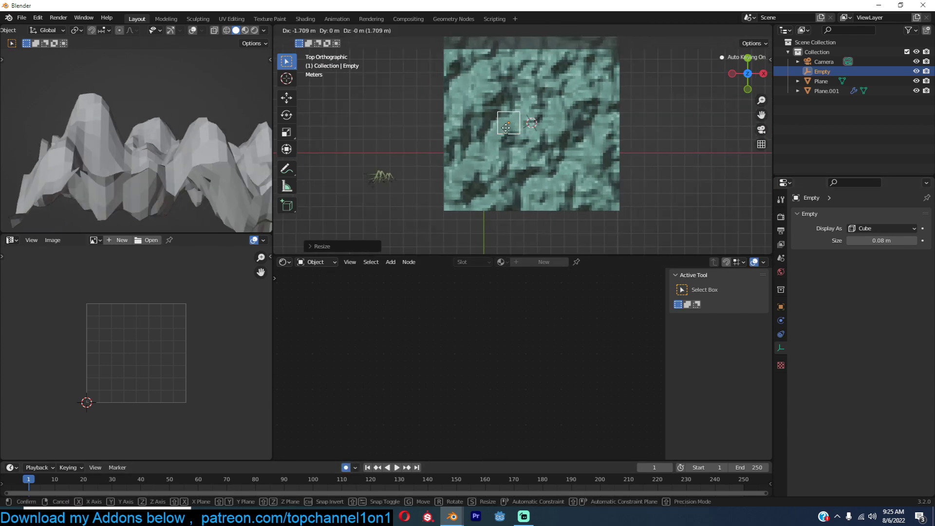
right_click(543, 127)
key("r")
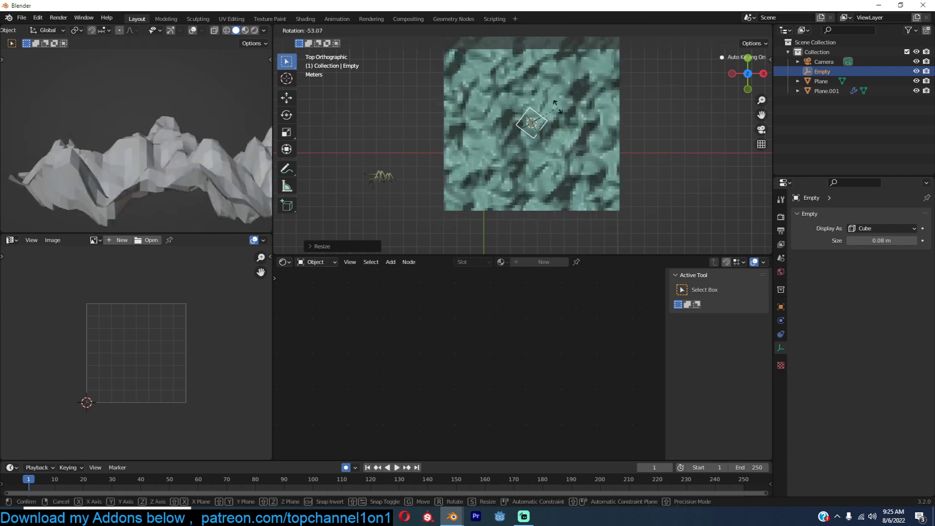
right_click(556, 98)
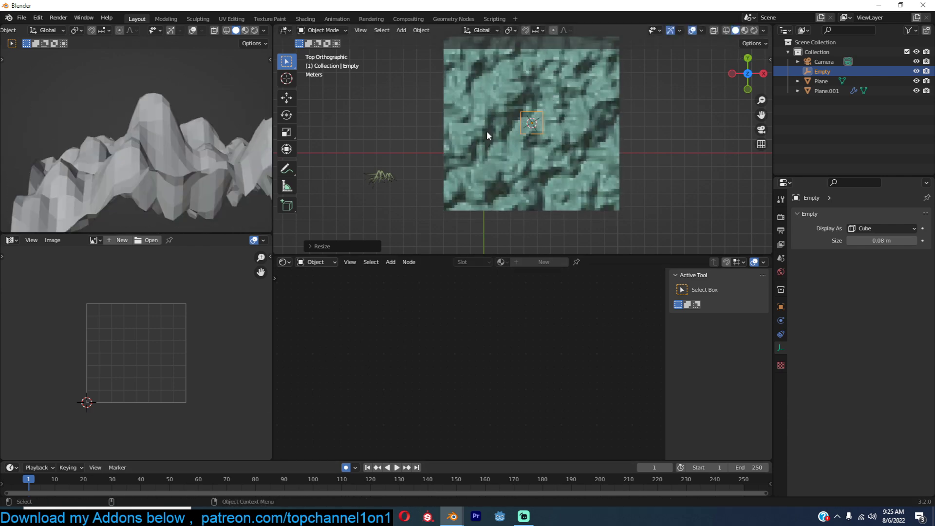
Step: Keyframe the empty at its current place on frame 1, and keyframe a rotation about the vertical axis at frame 171
key("g")
left_click(484, 156)
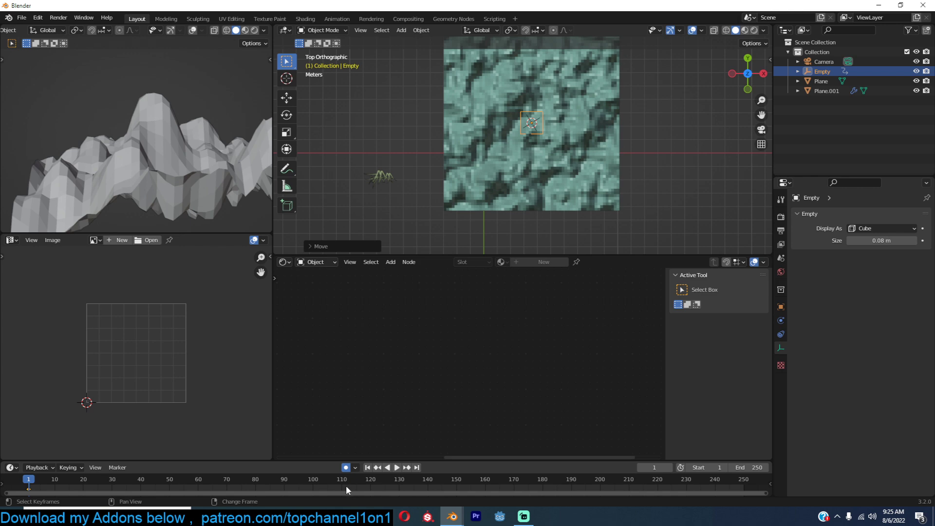
left_click(517, 484)
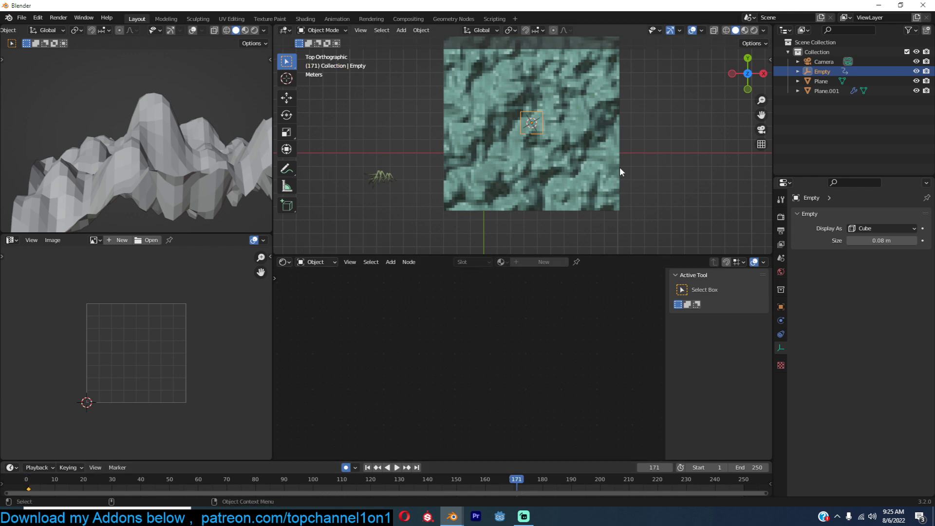
key("r")
left_click(613, 328)
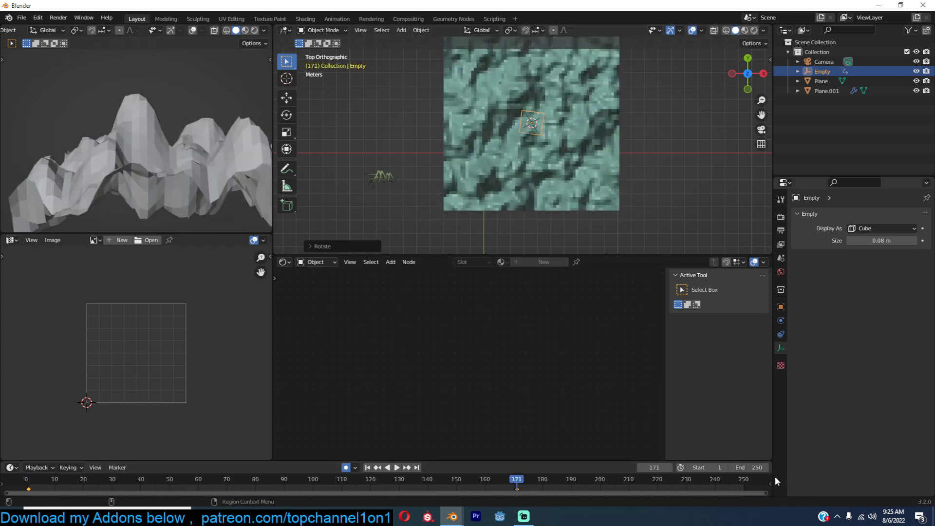
Step: Set the animation's end frame to 171 and play back the rotating displacement
left_click(753, 468)
type("171")
key("Return")
key("space")
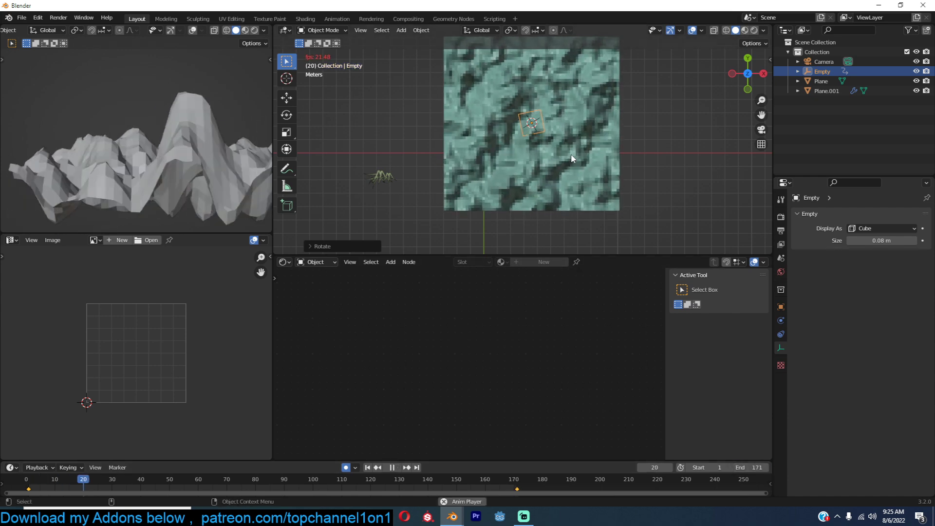
key("space")
Step: Move the ground plane's Displace modifier above the ParticleSystem modifier in the stack
middle_click_drag(575, 156, 624, 102)
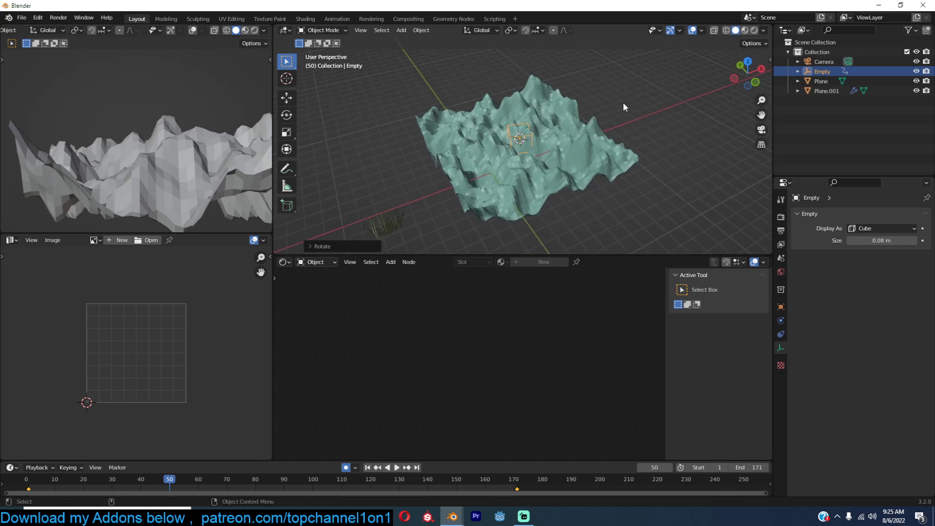
scroll(624, 105, "up", 4)
left_click(623, 159)
left_click(781, 321)
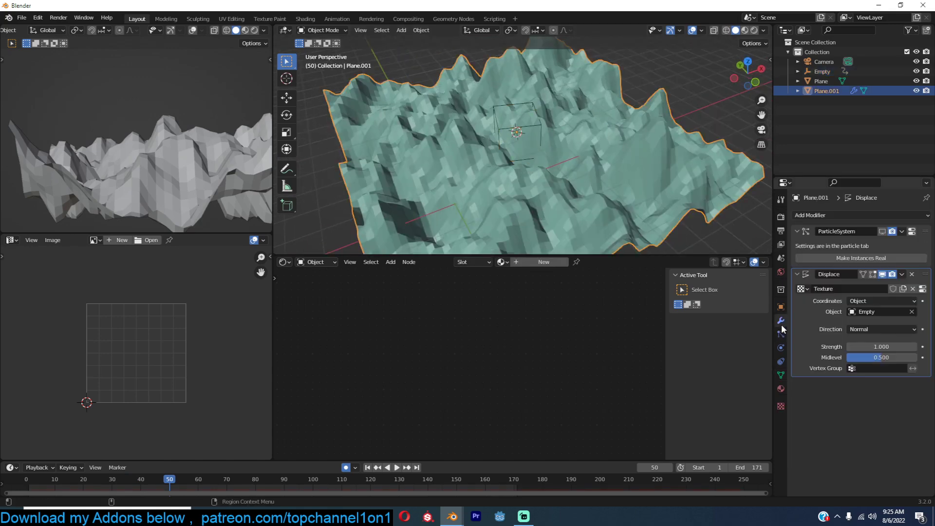
left_click_drag(927, 231, 879, 329)
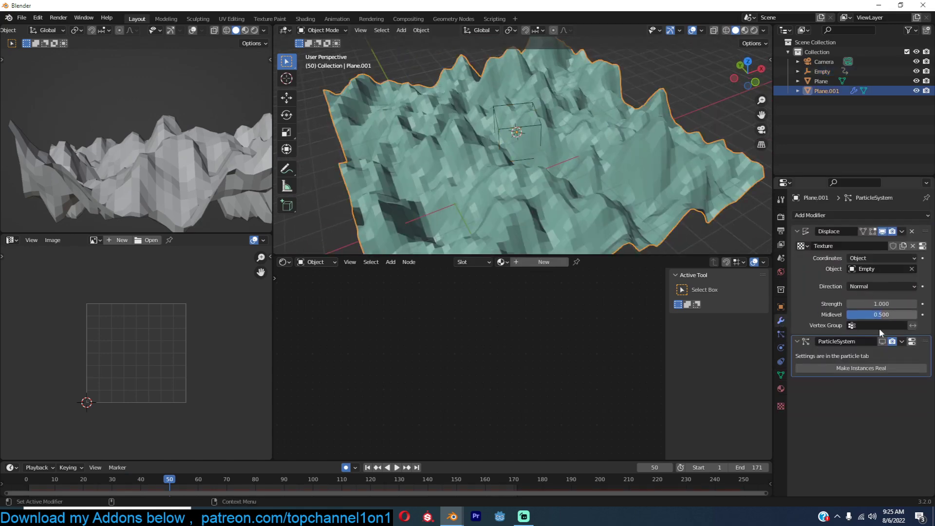
Step: Show the grass particle system in the viewport, deselect everything and switch to Material Preview shading
scroll(647, 159, "down", 4)
middle_click_drag(647, 160, 601, 173)
scroll(657, 144, "up", 5)
key("alt+a")
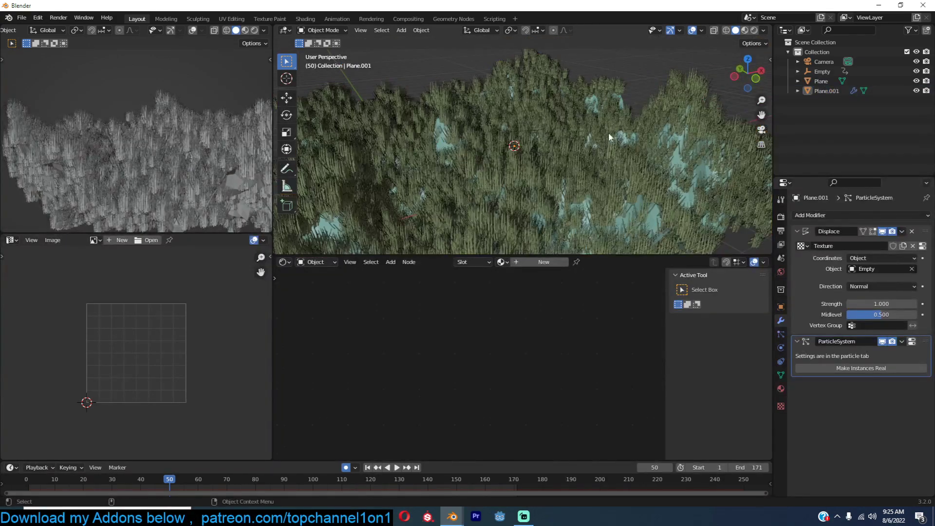
left_click(747, 30)
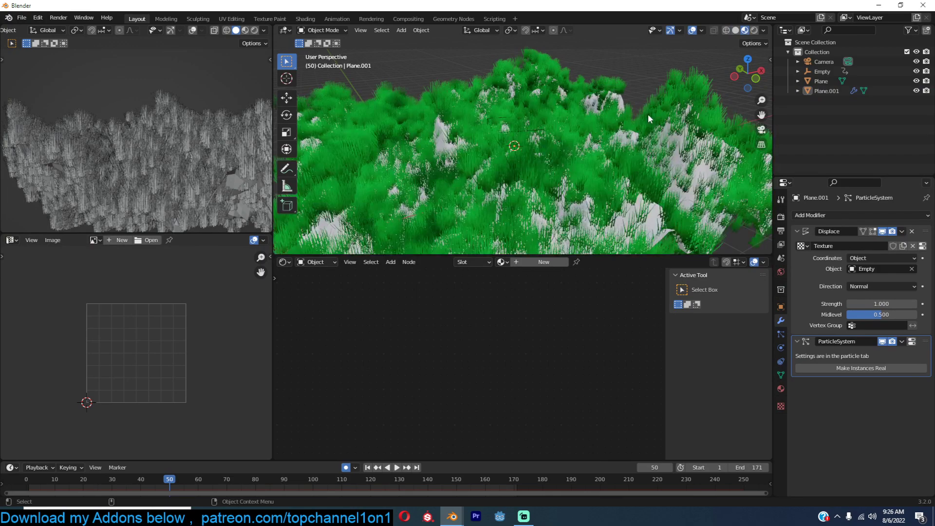
Step: Play the grass animation and lower the Displace modifier's strength to 0.1
key("space")
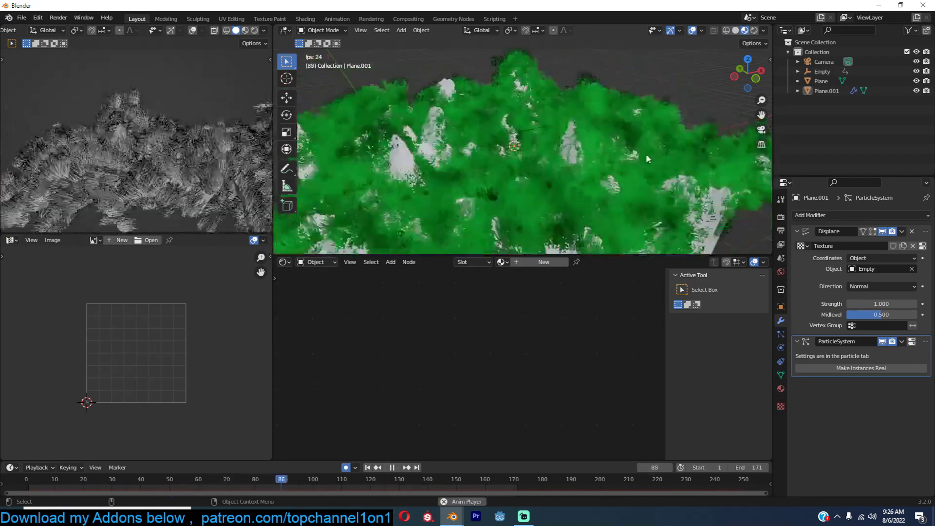
mouse_move(891, 303)
left_mouse_down()
mouse_move(872, 304)
mouse_move(885, 303)
left_mouse_up()
left_click(891, 303)
type(".1")
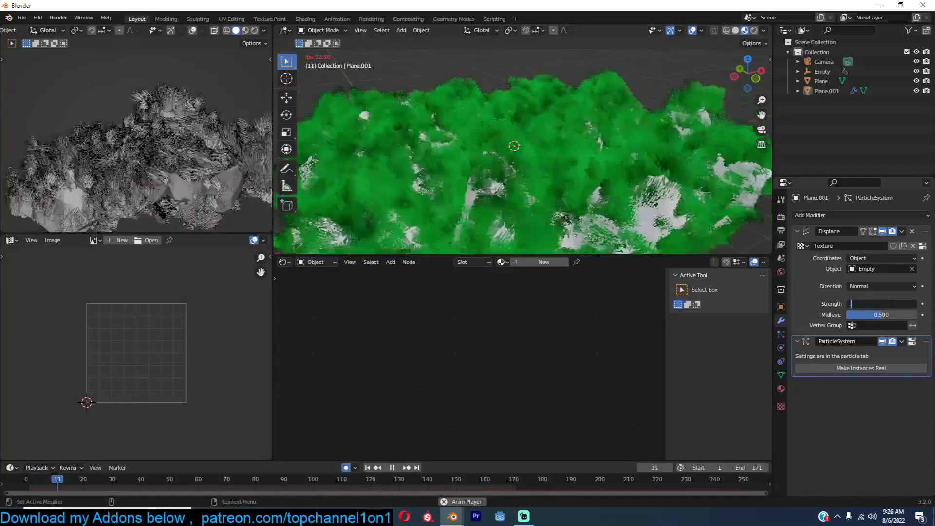
key("Return")
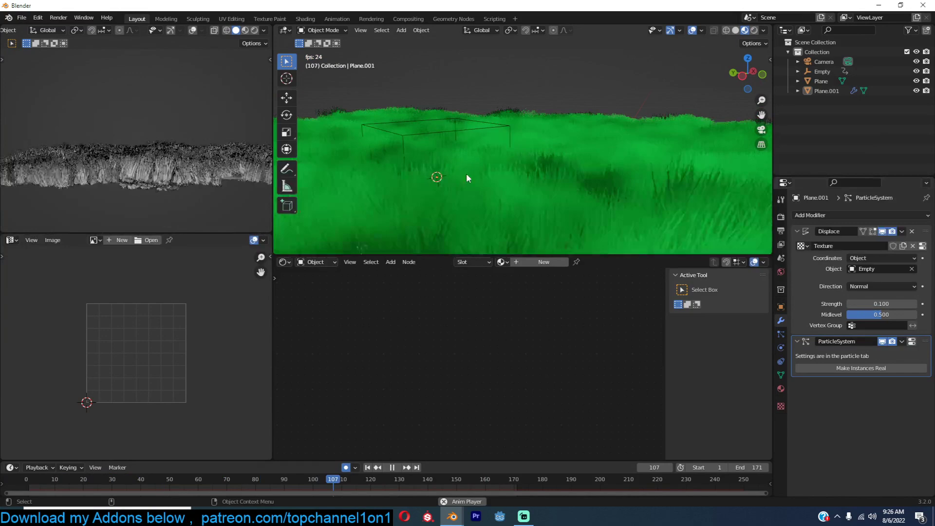
key("space")
Step: Enlarge the timeline, move the empty's last keyframe out to about frame 355 to slow the rotation, and play the animation
left_click(474, 127)
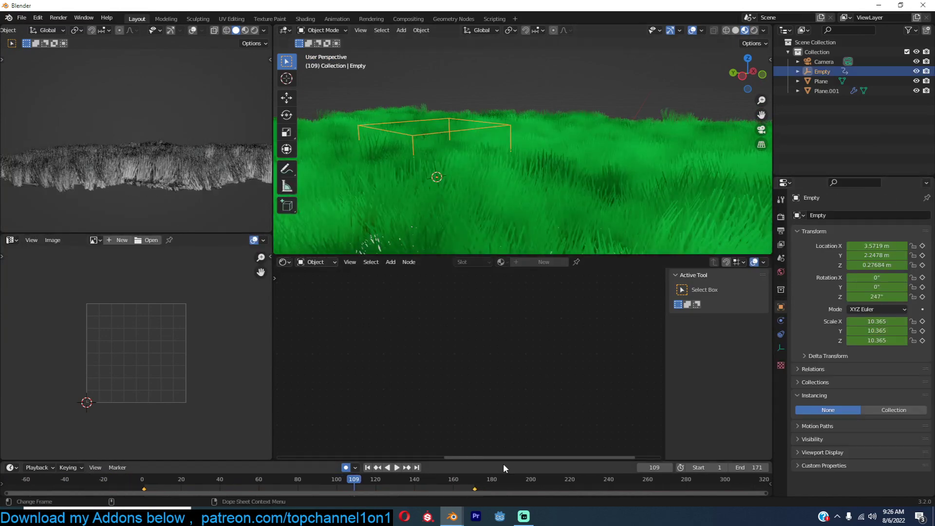
left_click_drag(503, 460, 514, 401)
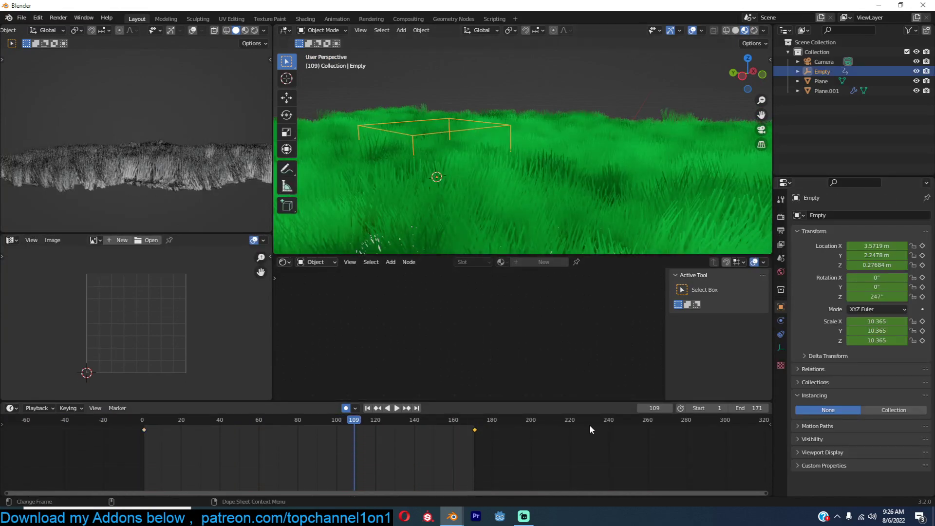
left_click_drag(475, 429, 636, 461)
key("space")
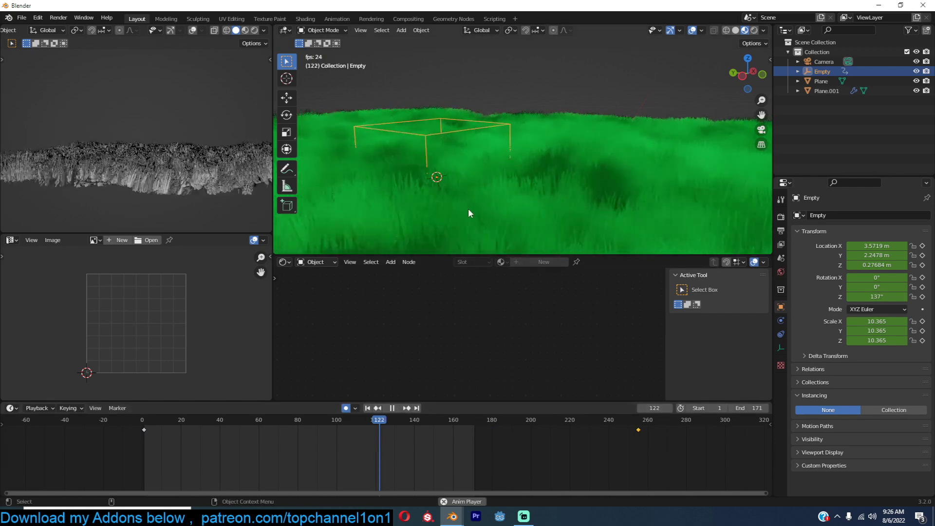
key("space")
scroll(528, 422, "down", 2)
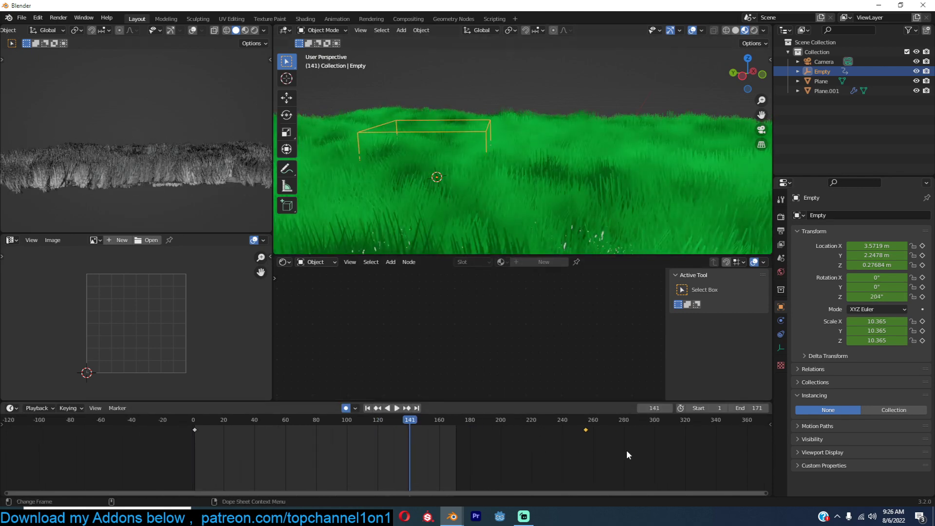
key("space")
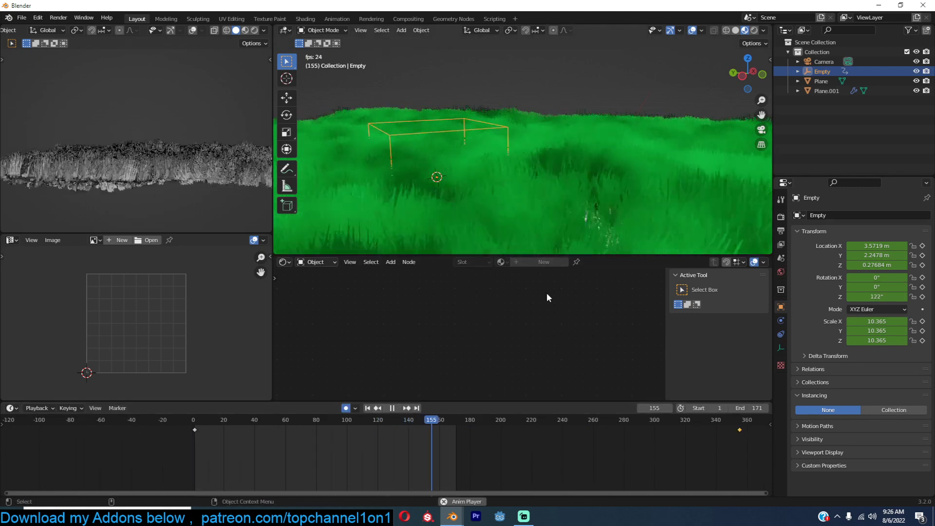
Step: Move the empty's last keyframe out to about frame 512 to slow the rotation further and play the animation
scroll(579, 456, "down", 2)
scroll(578, 453, "down", 4)
left_click_drag(550, 430, 661, 443)
key("space")
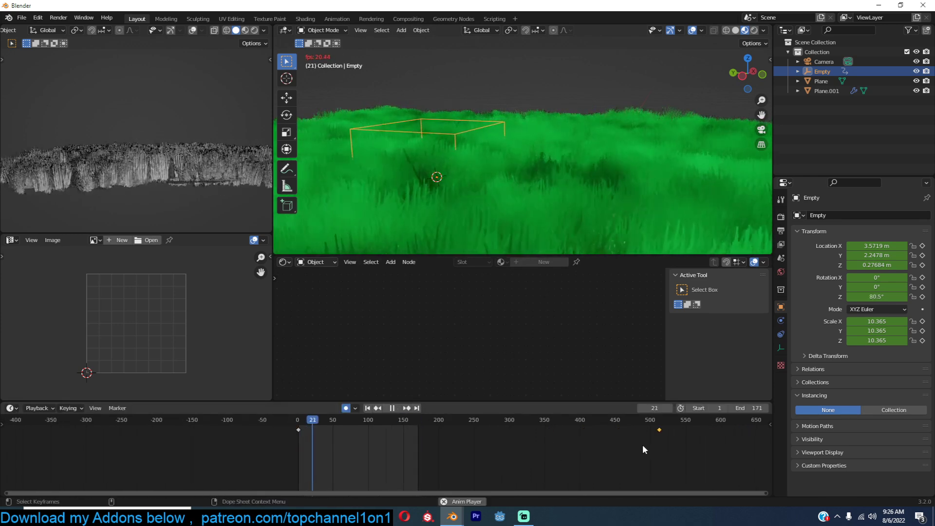
Step: Change the handle type of all the empty's keyframes and replay the animation
key("space")
key("a")
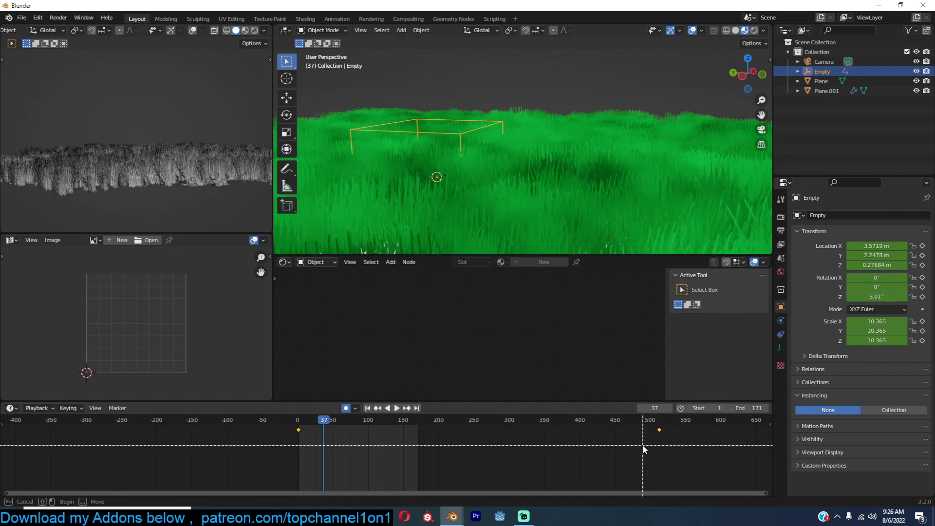
key("v")
left_click(632, 467)
key("space")
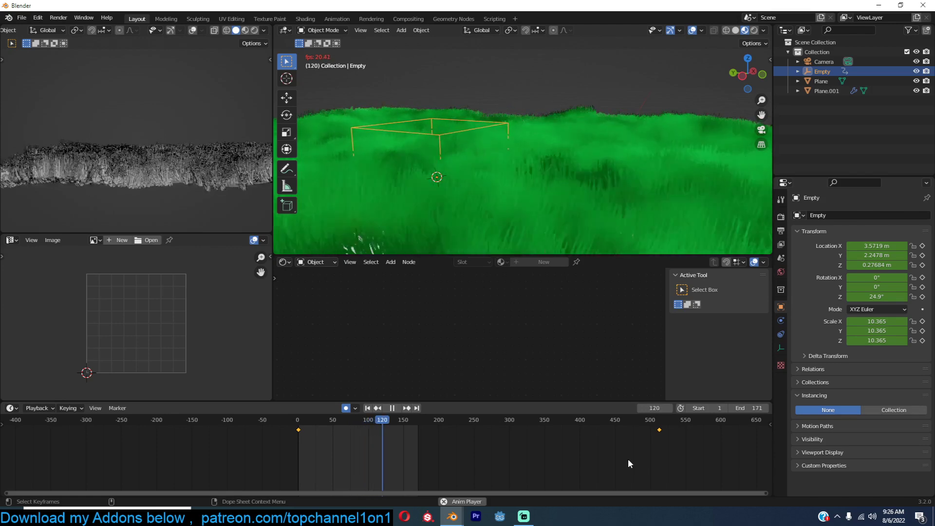
key("space")
Step: Select the ground plane, lower its Displace modifier's strength to 0.04, and play the animation with nothing selected
left_click(615, 161)
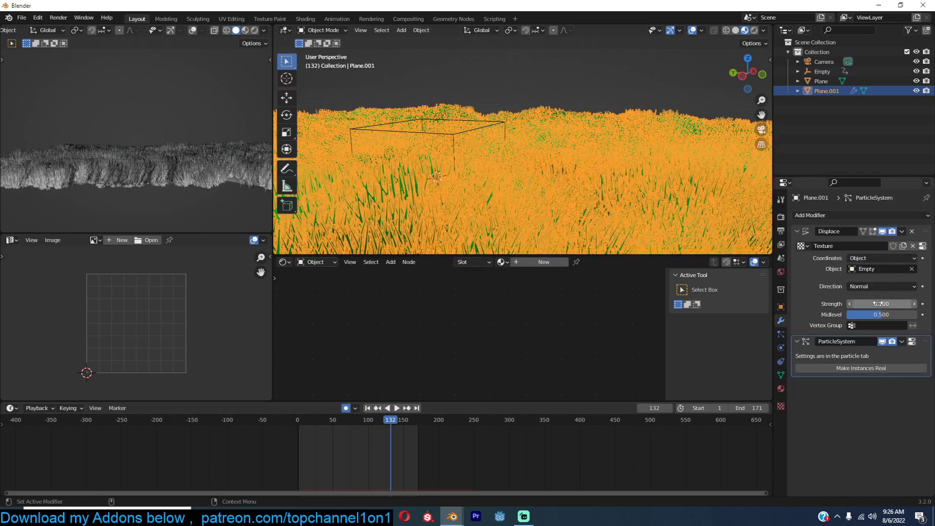
mouse_move(880, 303)
left_mouse_down()
mouse_move(857, 304)
mouse_move(877, 303)
left_mouse_up()
left_click(448, 85)
key("space")
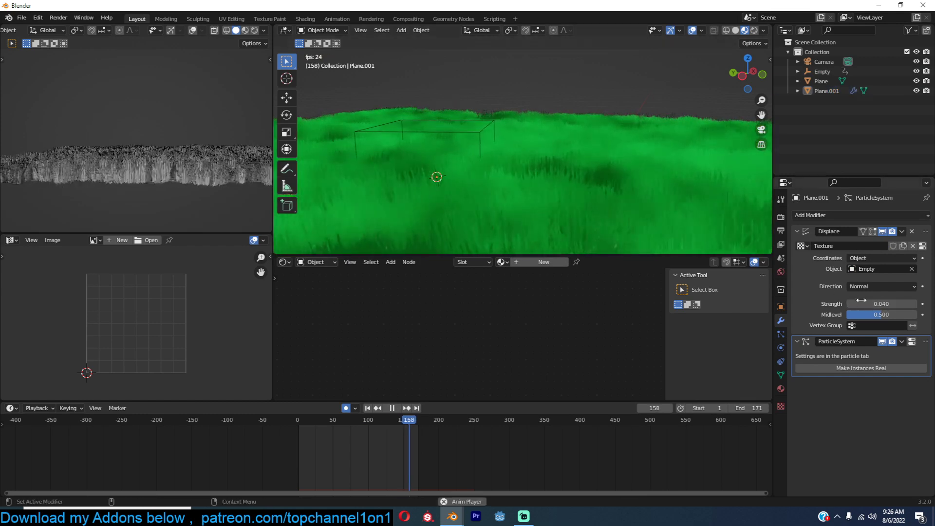
Step: Set the Displace modifier's strength to 0.01 and play the animation to check the subtler sway of the grass
double_click(876, 304)
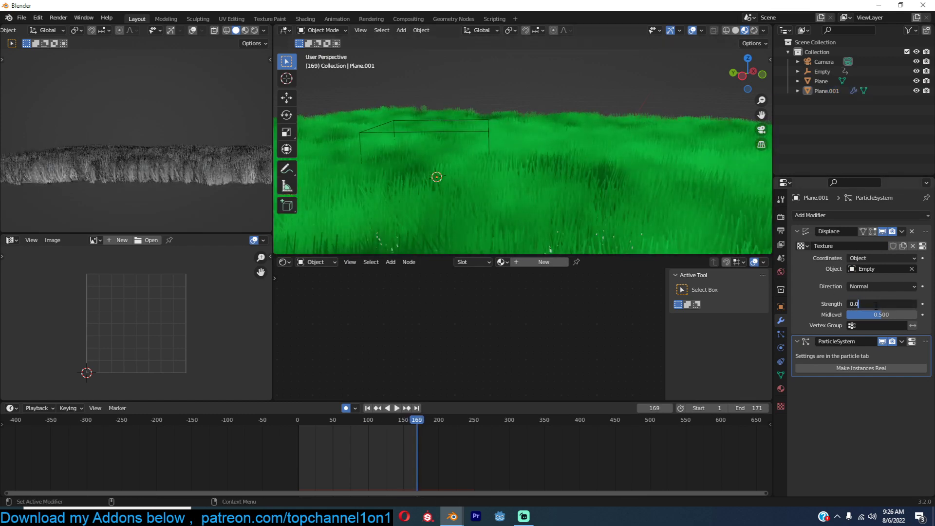
key("Return")
key("space")
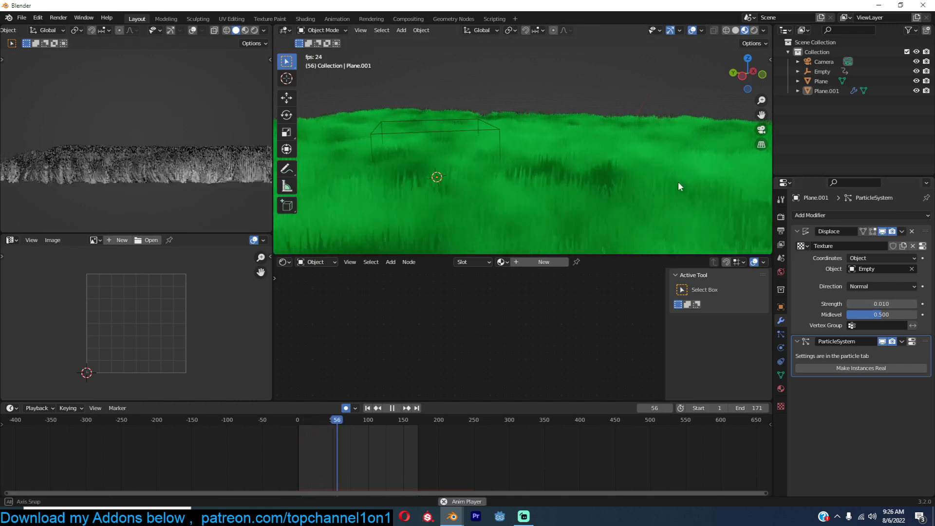
middle_click_drag(678, 181, 625, 205)
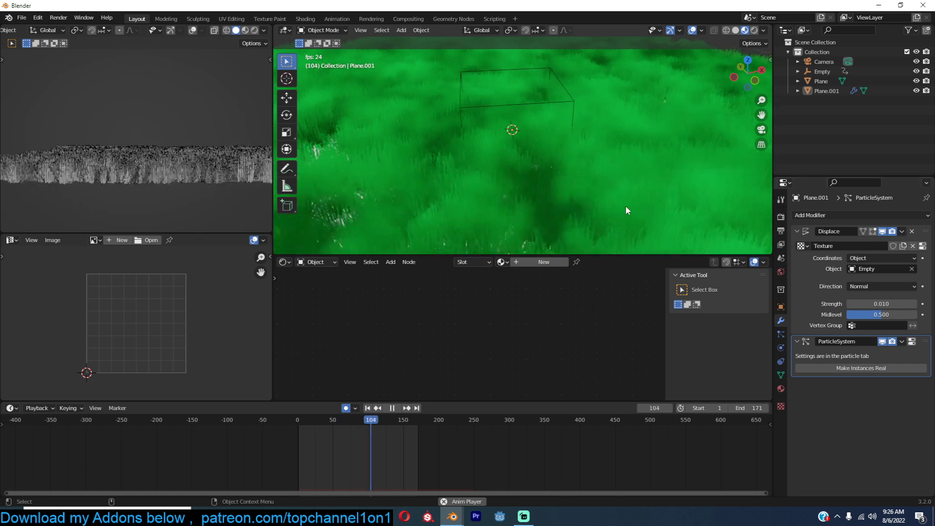
key("space")
middle_click_drag(630, 204, 553, 89)
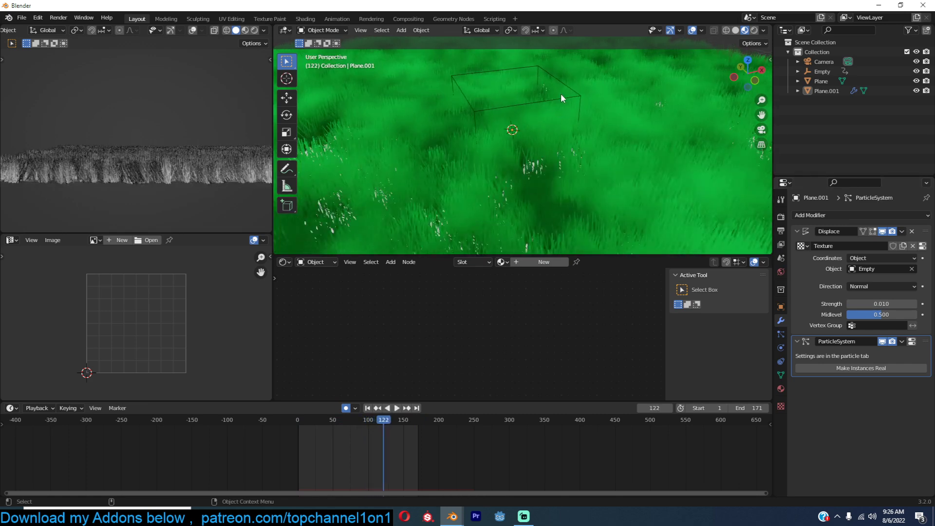
Step: Select the empty, go to its last keyframe at frame 512 and delete that keyframe
left_click(566, 101)
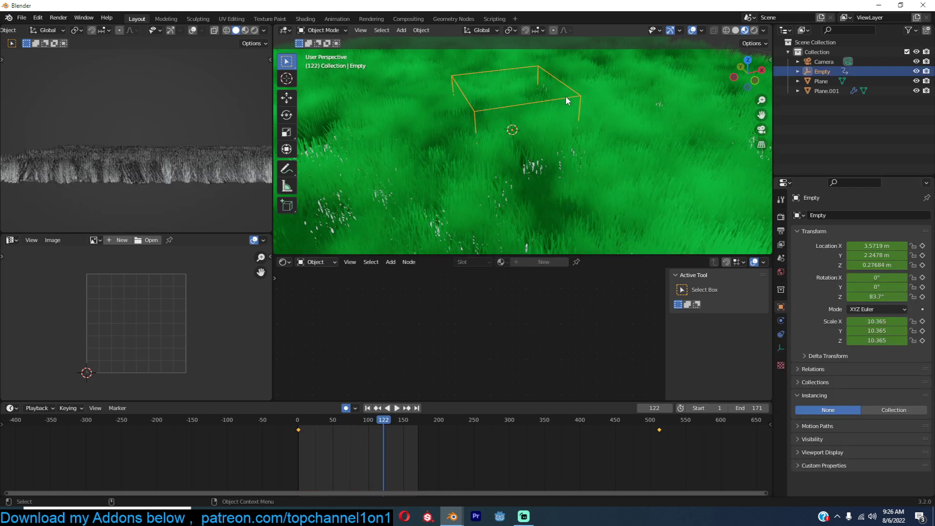
key("Up")
key("KP_7")
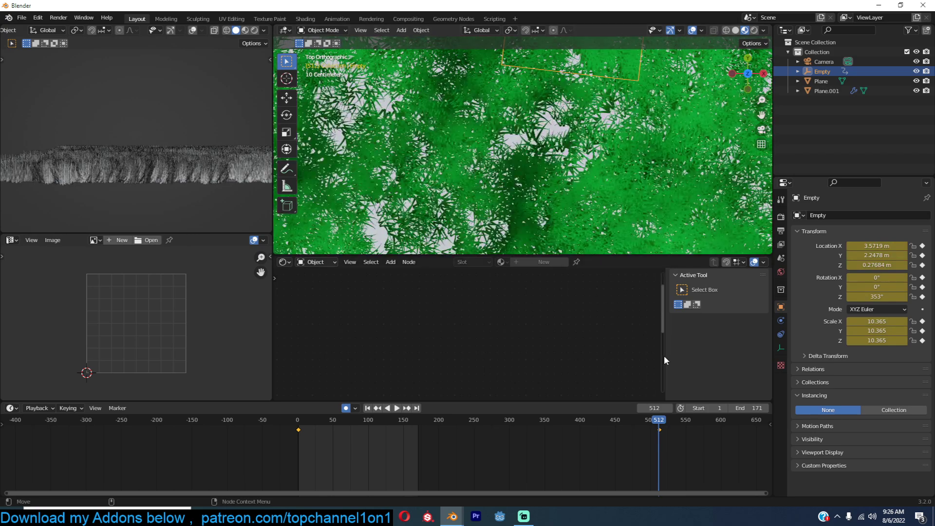
key("Delete")
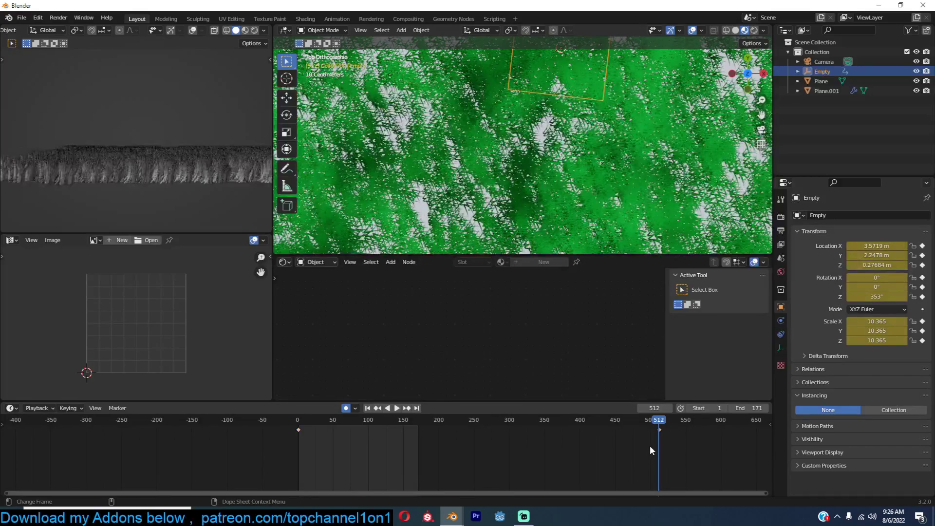
key("i")
left_click(662, 423)
Step: At frame 512, move the empty about 2.4 m along negative Y in top view and play the animation
scroll(541, 131, "down", 3)
key("g")
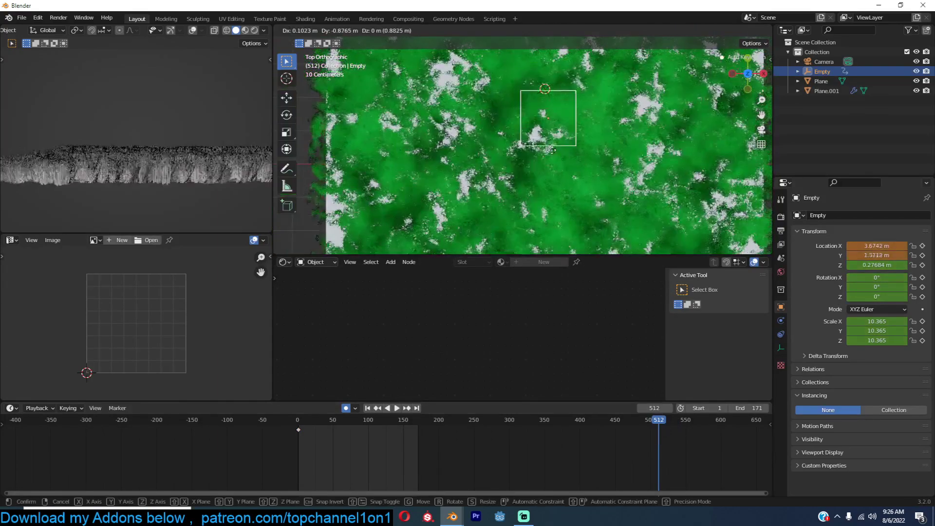
left_click(550, 185)
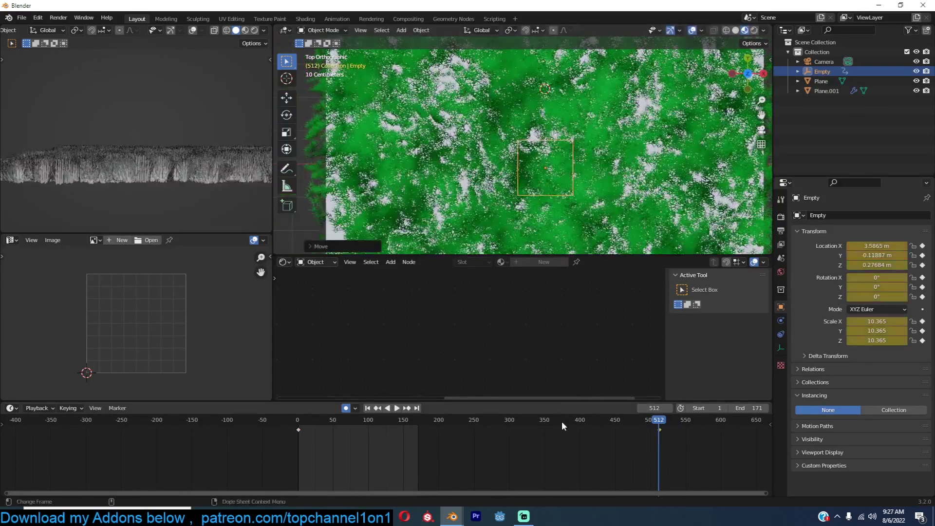
middle_click_drag(580, 195, 592, 249)
key("space")
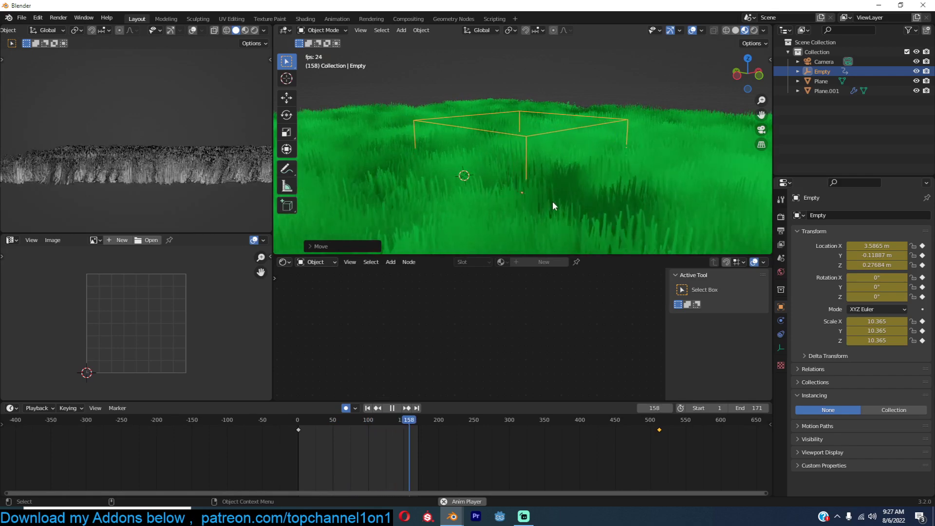
middle_click_drag(552, 201, 609, 191)
key("space")
Step: Search all asset library categories for "landscape" and add the green landscape asset to the scene
scroll(609, 191, "down", 7)
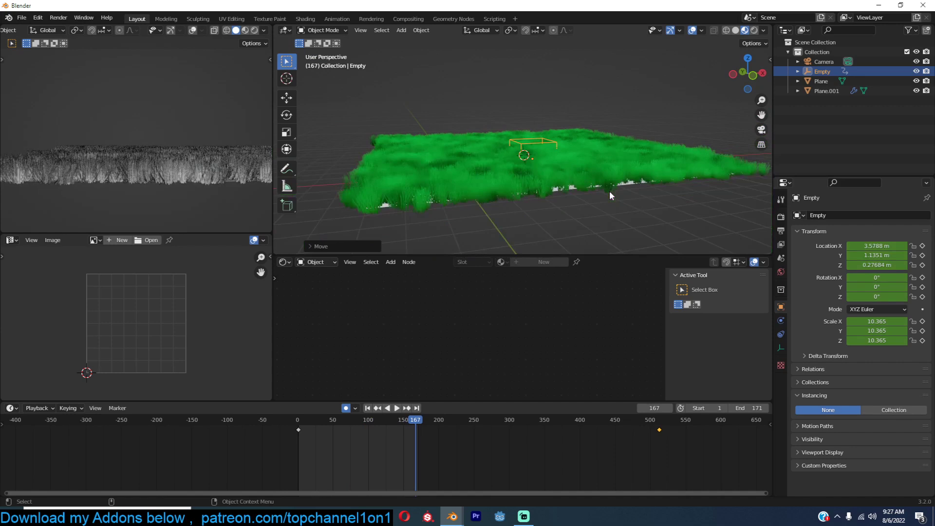
key("n")
left_click(767, 90)
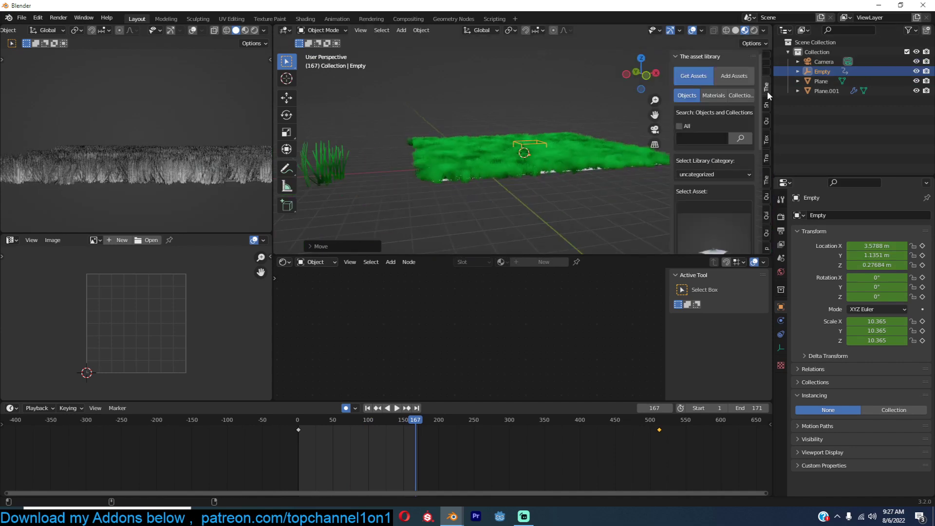
left_click(687, 127)
left_click(688, 140)
type("landscape")
key("Return")
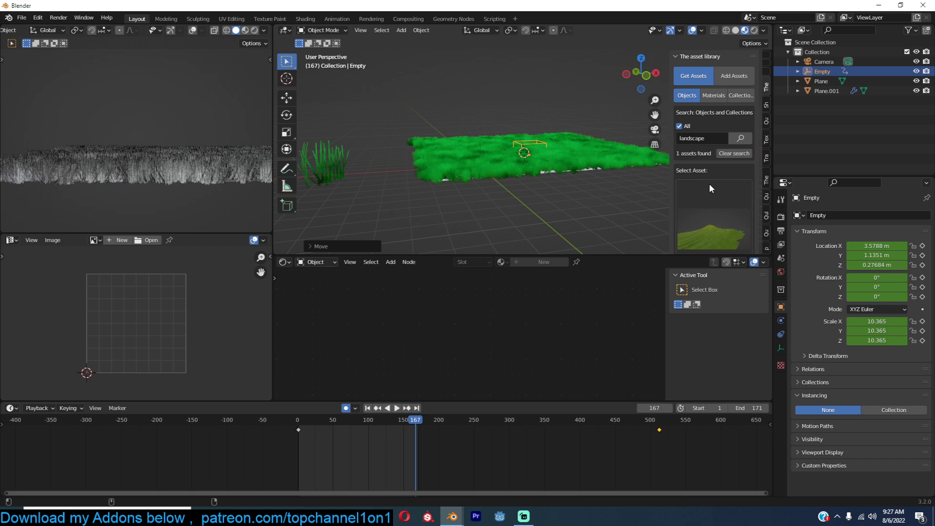
left_click(723, 209)
left_click(734, 311)
scroll(703, 201, "down", 4)
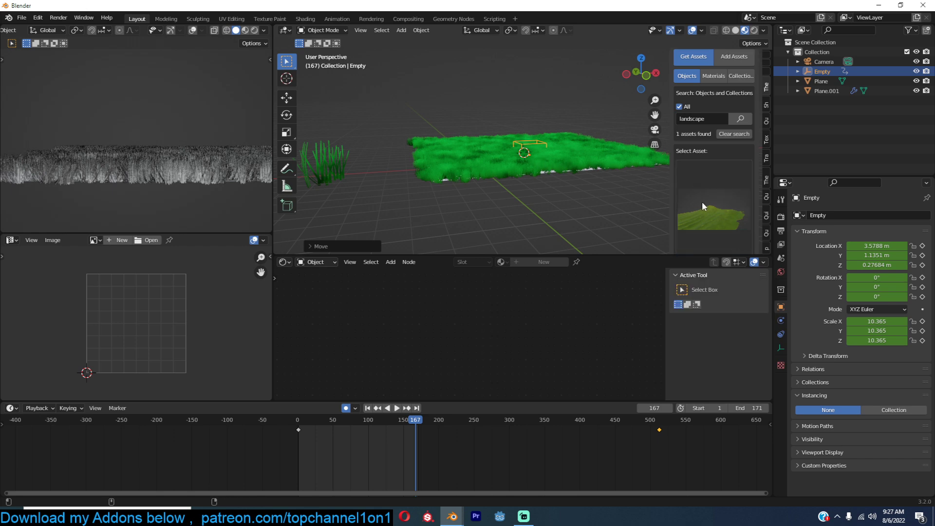
Step: Scale the landscape to extend well beyond the grass plane, remove its keyframe at frame 167 and turn off auto keying
middle_click_drag(517, 168, 545, 191)
key("s")
left_click(540, 156)
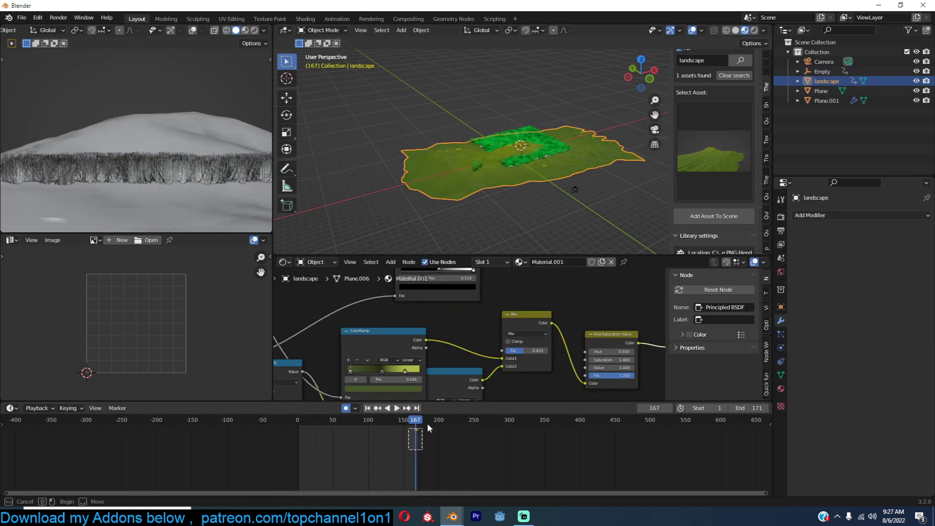
left_click(346, 408)
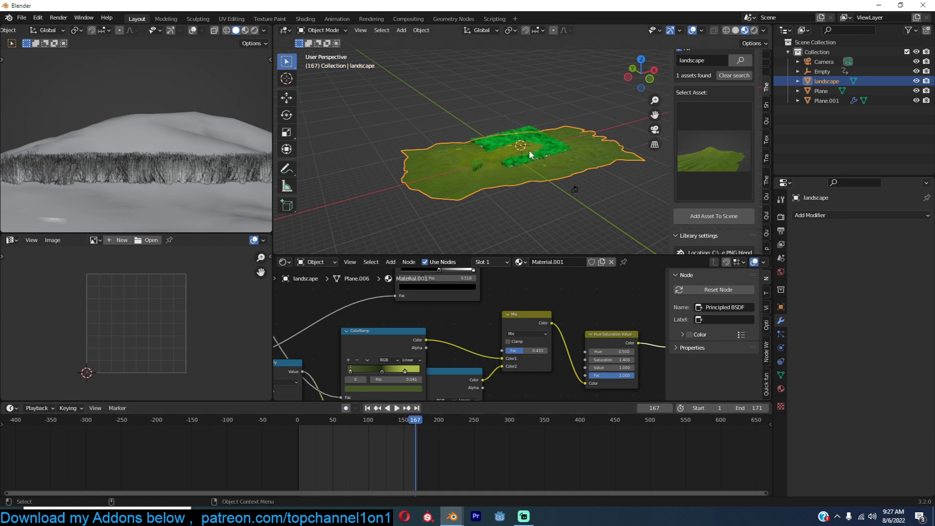
Step: Reposition the landscape in top view, shifting it along Y so its hills lie behind the grass plane
key("KP_7")
key("g")
left_click(543, 90)
scroll(546, 147, "up", 1)
mouse_move(547, 146)
middle_mouse_down()
mouse_move(606, 67)
mouse_move(541, 150)
middle_mouse_up()
Step: Add a Shrinkwrap modifier to the grass plane with the landscape as its target
left_click(541, 150)
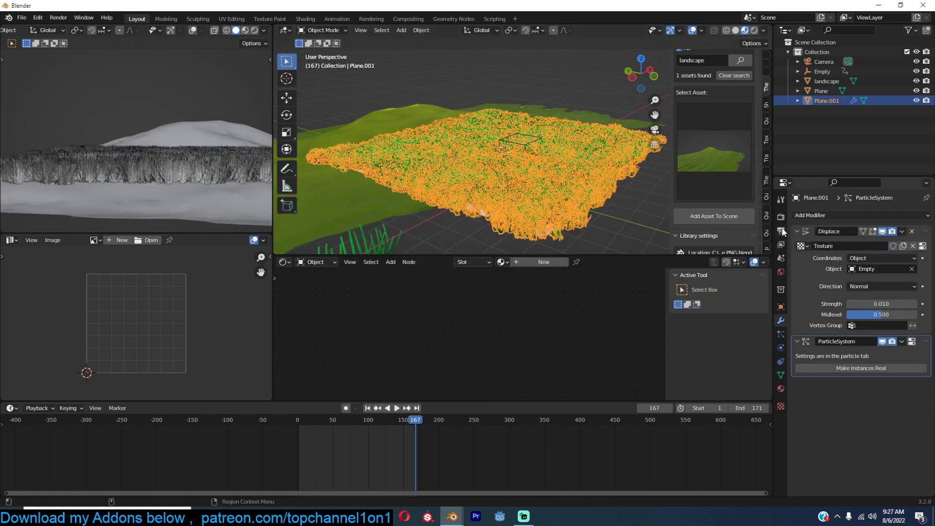
left_click(797, 231)
left_click(819, 215)
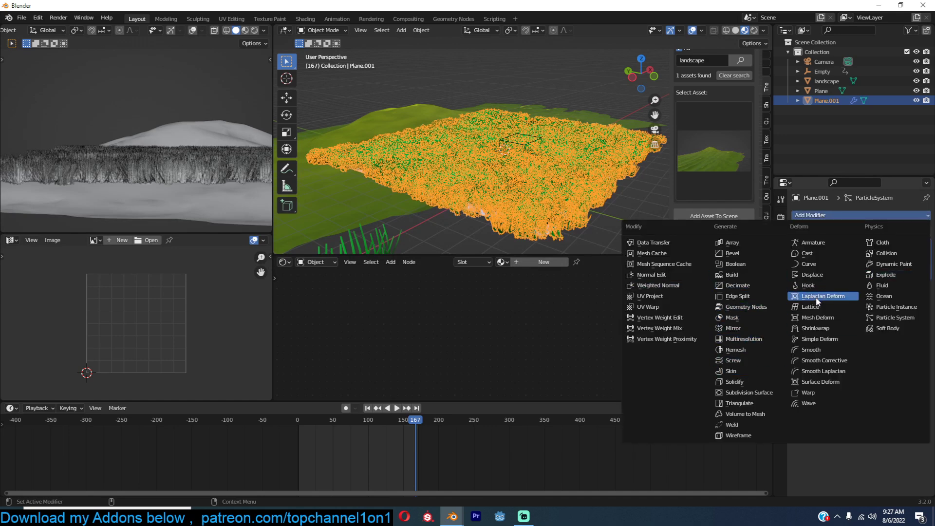
left_click(812, 329)
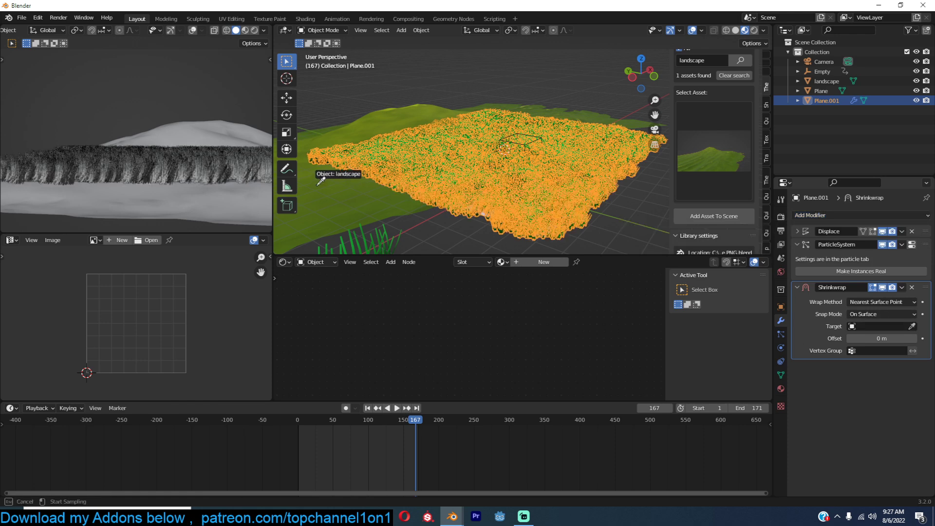
key("KP_1")
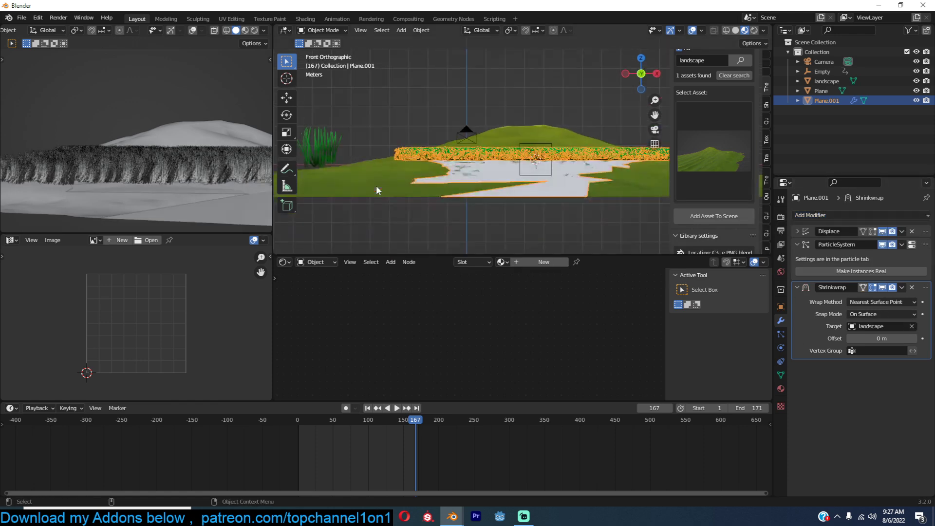
Step: Set the Shrinkwrap's wrap method to Project and move the grass plane about 7 m to sit beneath the landscape's hill
left_click(906, 302)
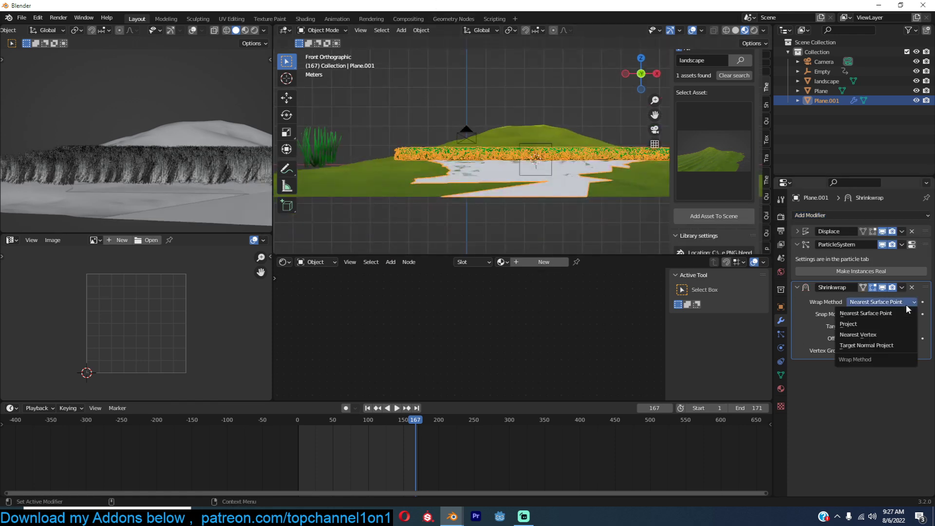
left_click(876, 325)
key("KP_3")
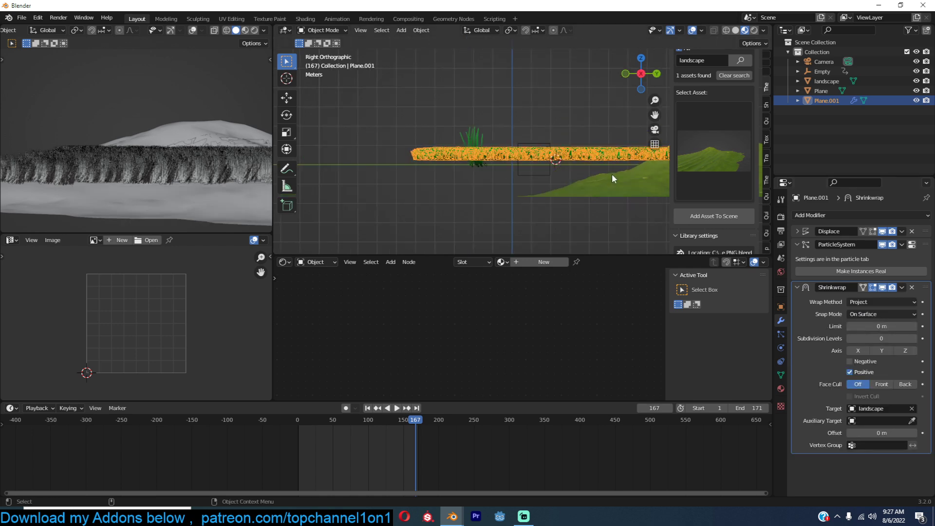
key("g")
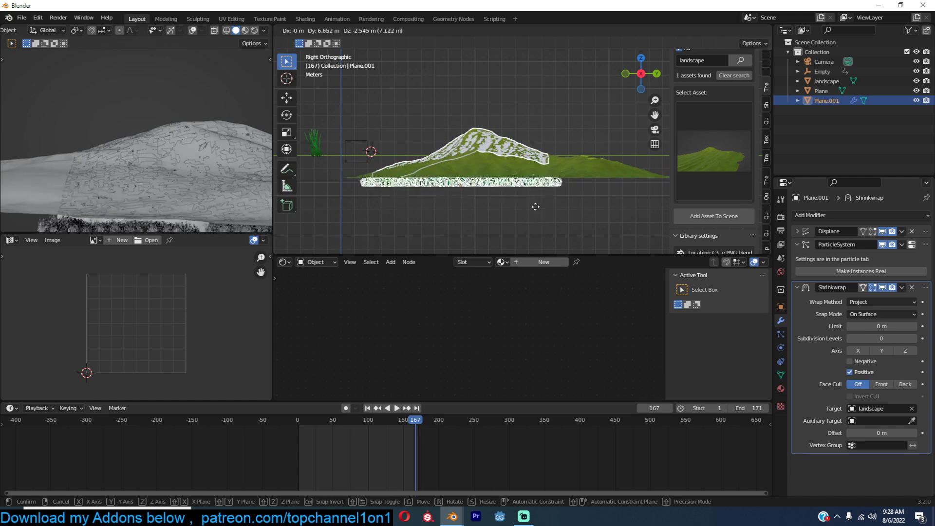
left_click(532, 199)
Step: Move the Shrinkwrap modifier to the top of the stack, above Displace and ParticleSystem
middle_click_drag(546, 226, 586, 247)
left_click_drag(922, 291, 923, 218)
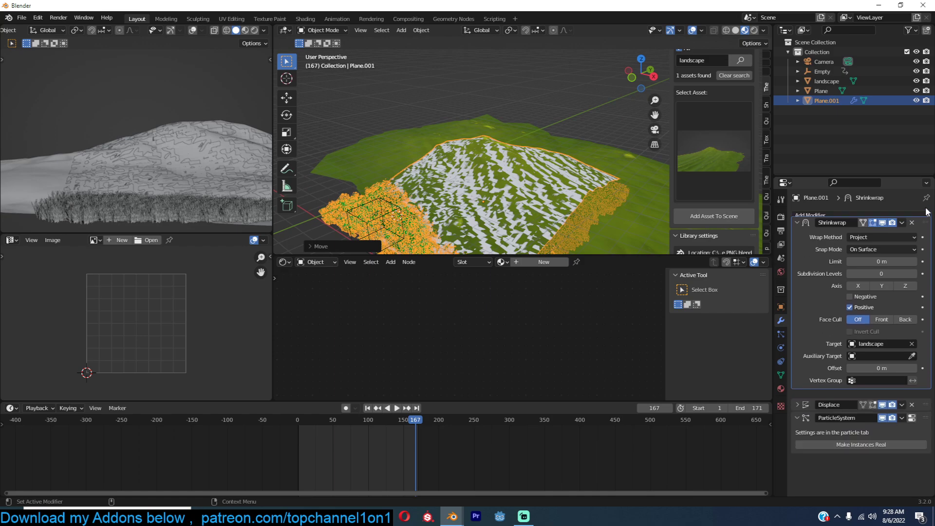
middle_click_drag(477, 190, 546, 188)
Step: Shift the grass plane across the hill in top view and deselect it to inspect the grass coverage
key("KP_7")
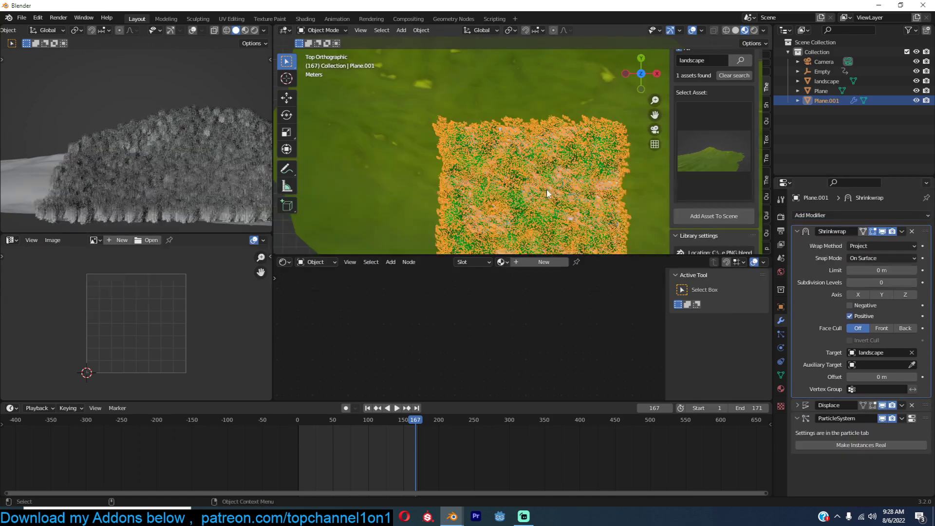
key("g")
left_click(511, 171)
middle_click_drag(514, 199, 560, 191)
key("alt+a")
scroll(518, 179, "down", 5)
scroll(490, 186, "up", 3)
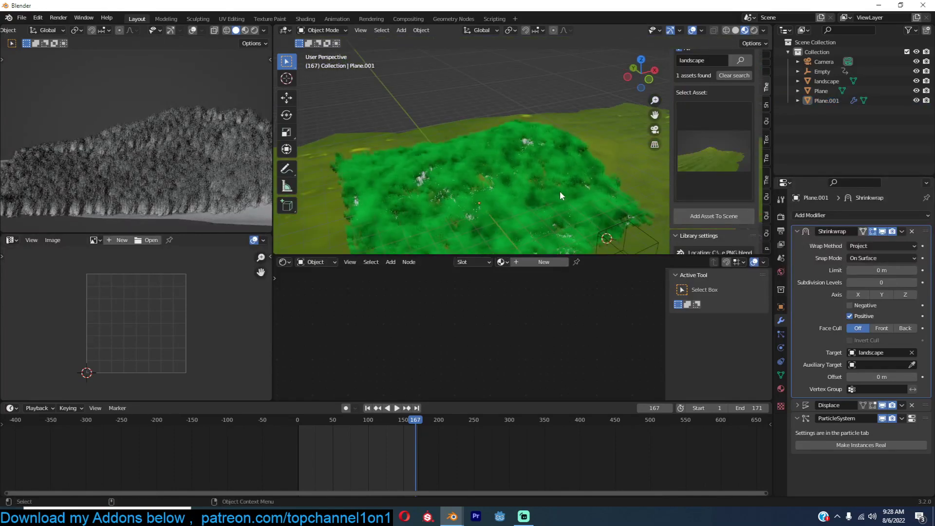
Step: Select the landscape and scale it up horizontally while keeping its Z height locked
left_click(582, 194)
scroll(584, 191, "down", 2)
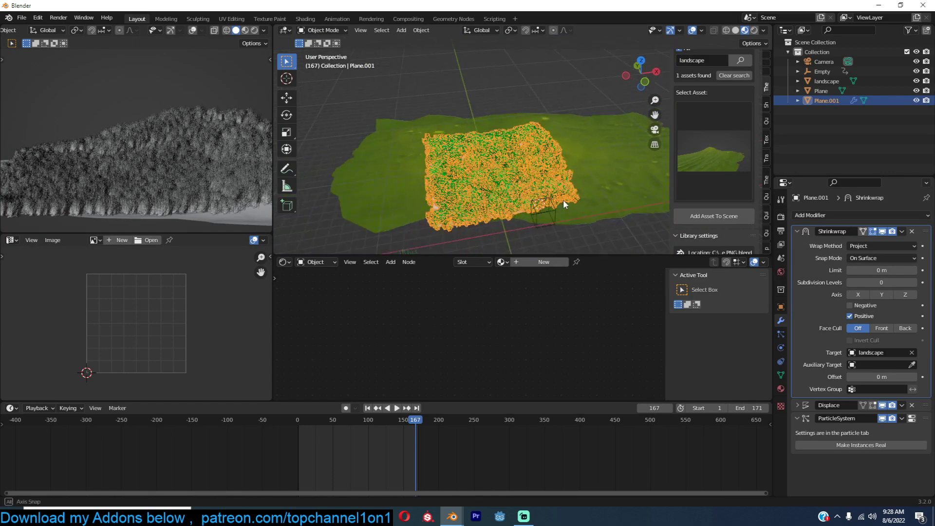
left_click(593, 179)
key("s")
key("z")
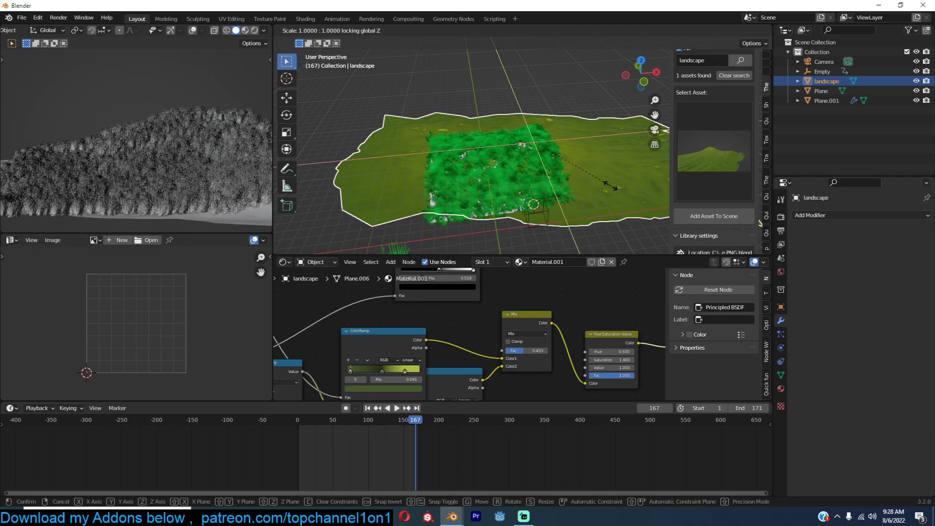
left_click(629, 186)
Step: Flatten the landscape by scaling it down along the Z axis
scroll(638, 183, "up", 3)
key("s")
key("z")
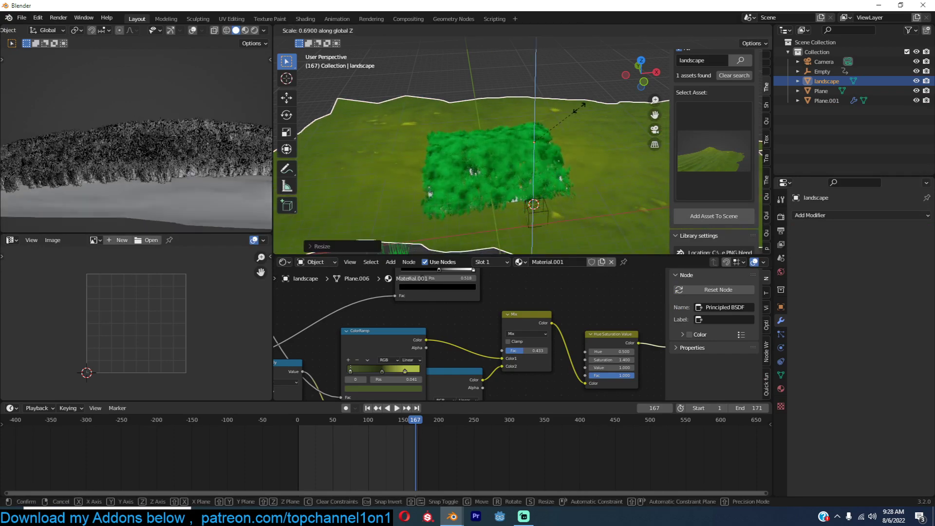
left_click(565, 127)
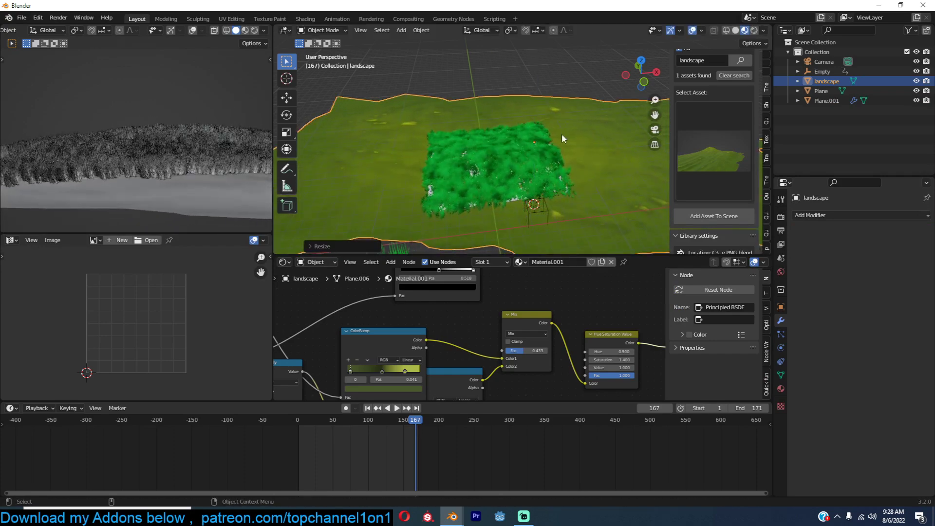
Step: Select the grass plane on the hill and disable its Show Instancer option for both viewport and render
left_click(582, 152)
left_click(781, 307)
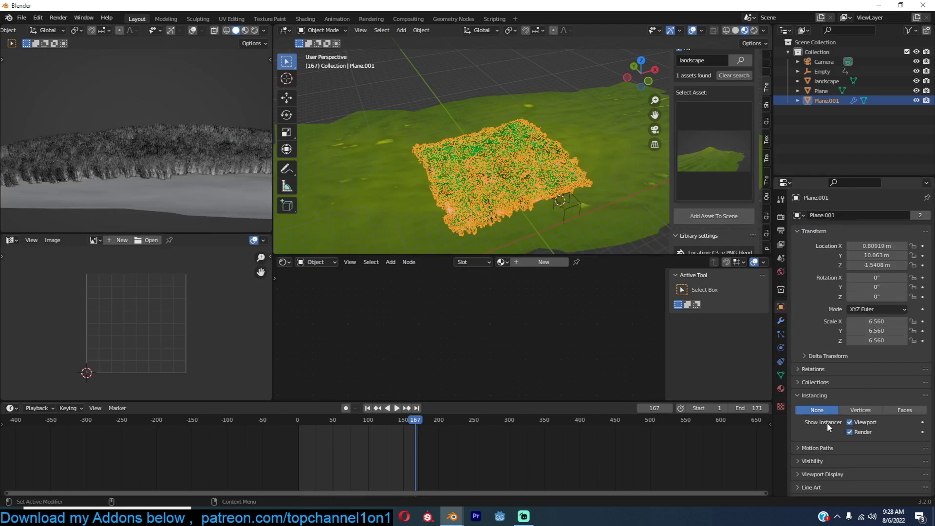
left_click(850, 422)
left_click(849, 431)
key("alt+a")
scroll(505, 194, "up", 4)
scroll(504, 194, "down", 4)
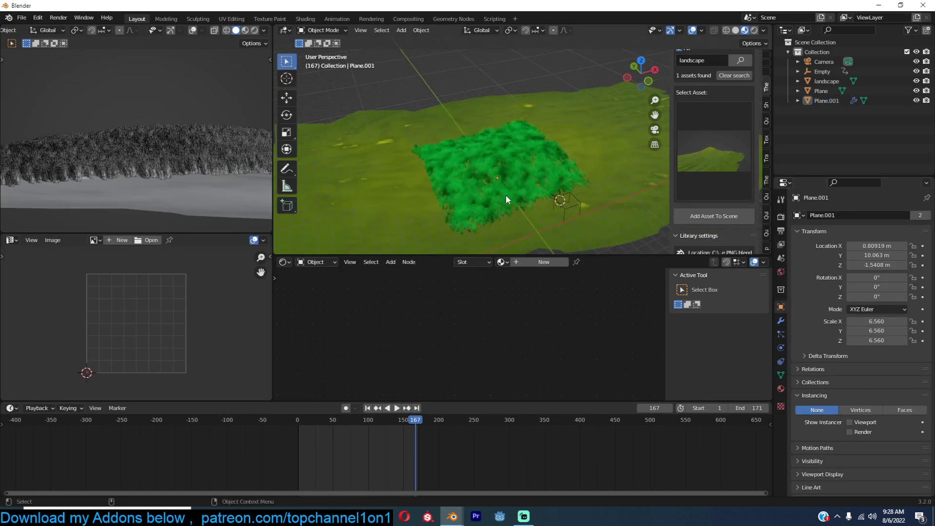
Step: Scale the grass plane up to about 10.01 and rotate it about -9° around the Z axis
left_click(506, 196)
key("s")
left_click(596, 203)
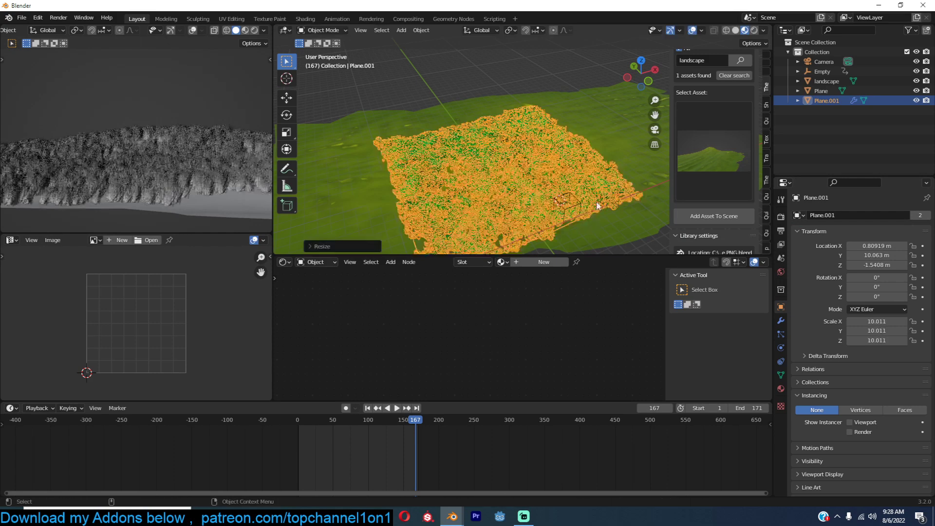
key("r")
key("z")
left_click(575, 208)
key("alt+a")
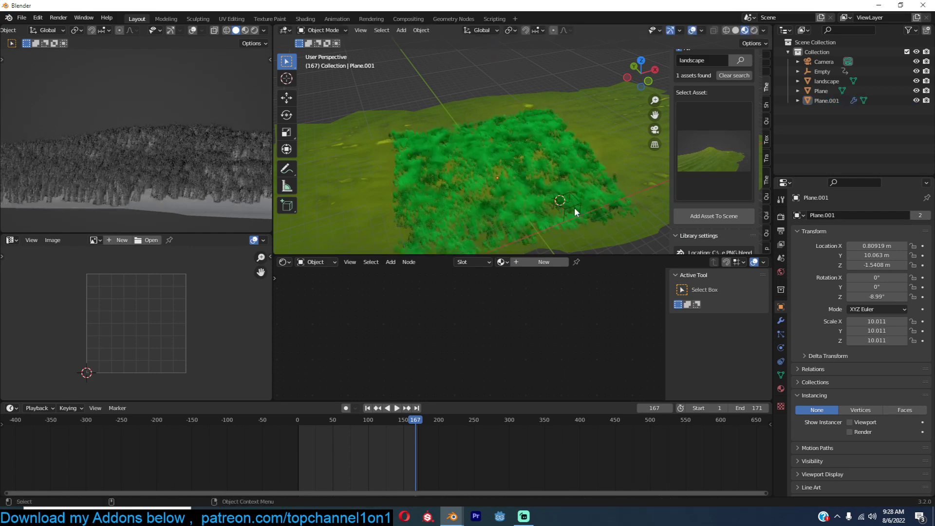
Step: Raise the Displace modifier strength on the grass plane to 0.080, playing the animation to check the sway
key("KP_0")
key("space")
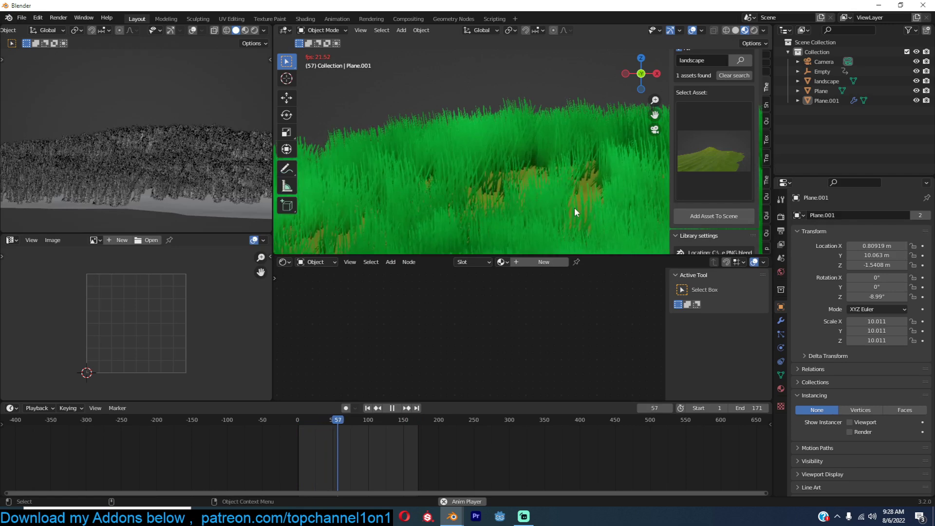
left_click(570, 178)
key("space")
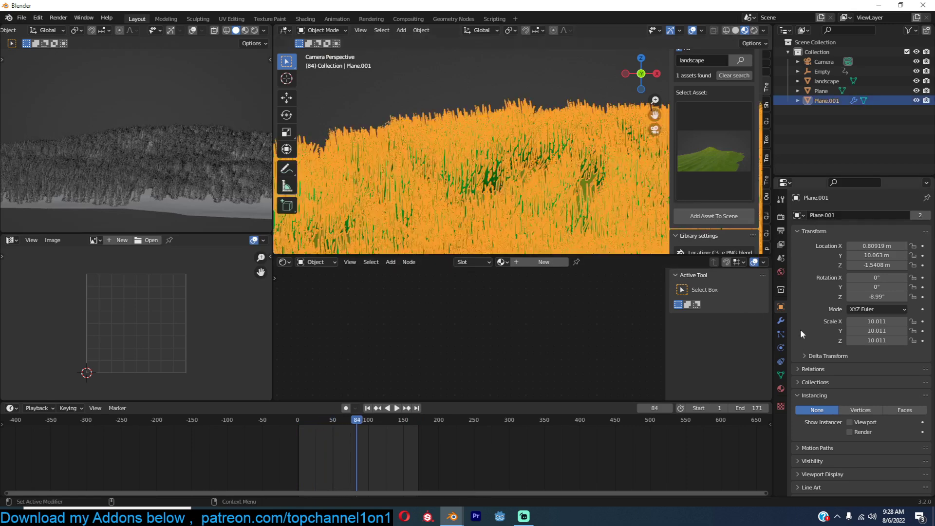
left_click(780, 322)
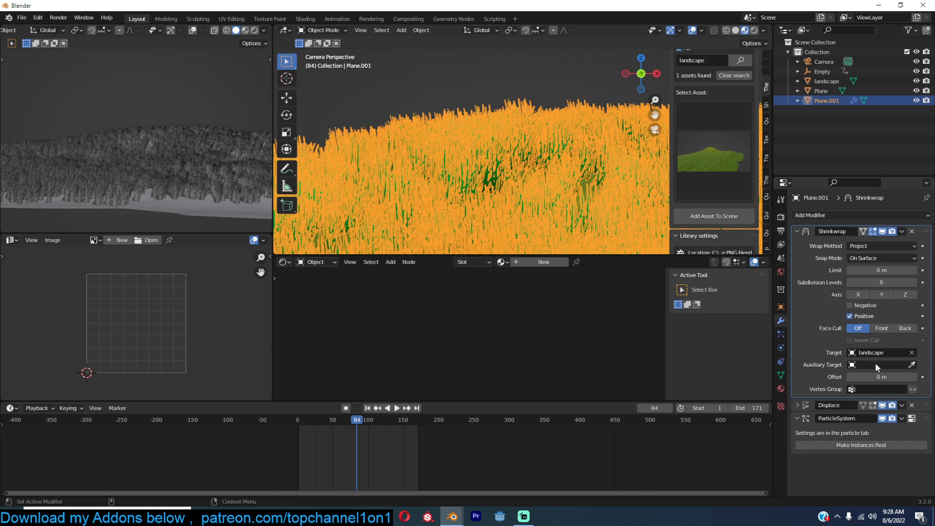
left_click(797, 405)
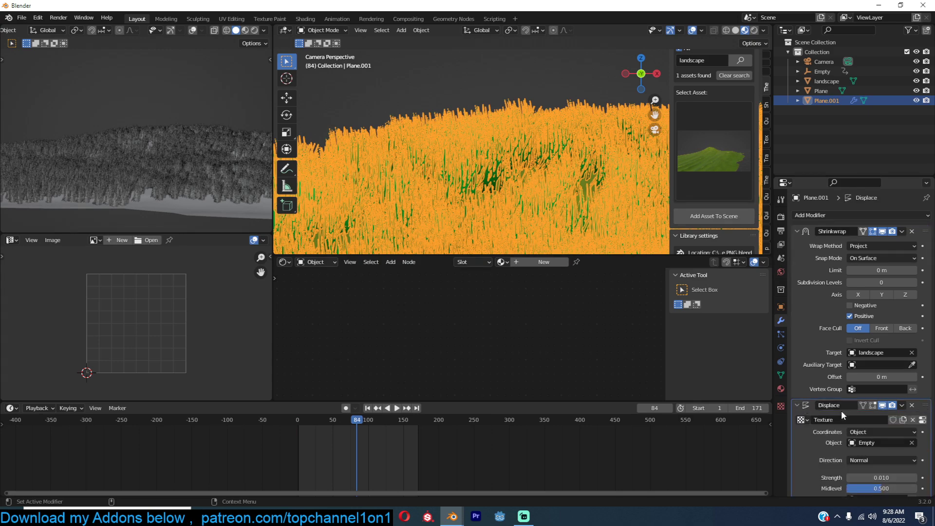
scroll(848, 419, "down", 3)
mouse_move(887, 422)
left_mouse_down()
mouse_move(928, 423)
mouse_move(891, 422)
mouse_move(900, 422)
left_mouse_up()
key("alt+a")
key("space")
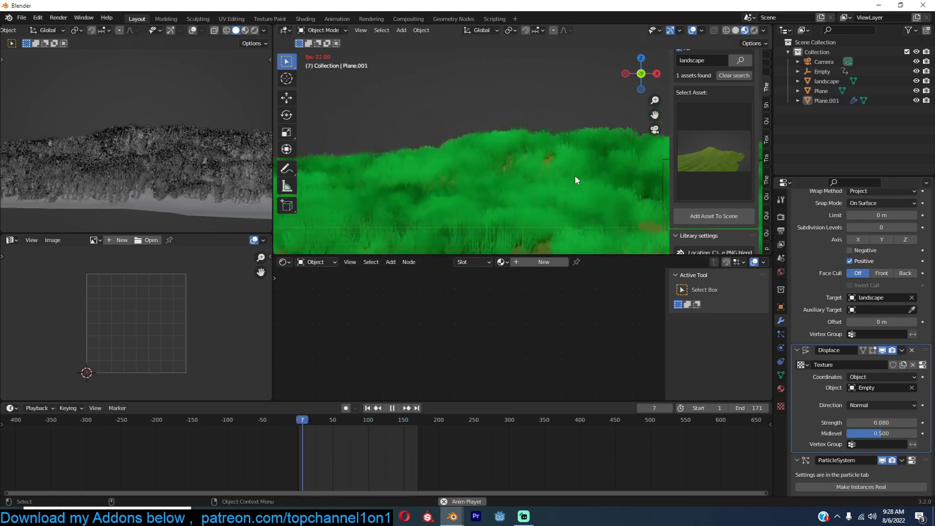
middle_click_drag(575, 174, 583, 196)
key("space")
Step: In the camera view, scale the landscape up along the Z axis to make the hill taller
key("KP_0")
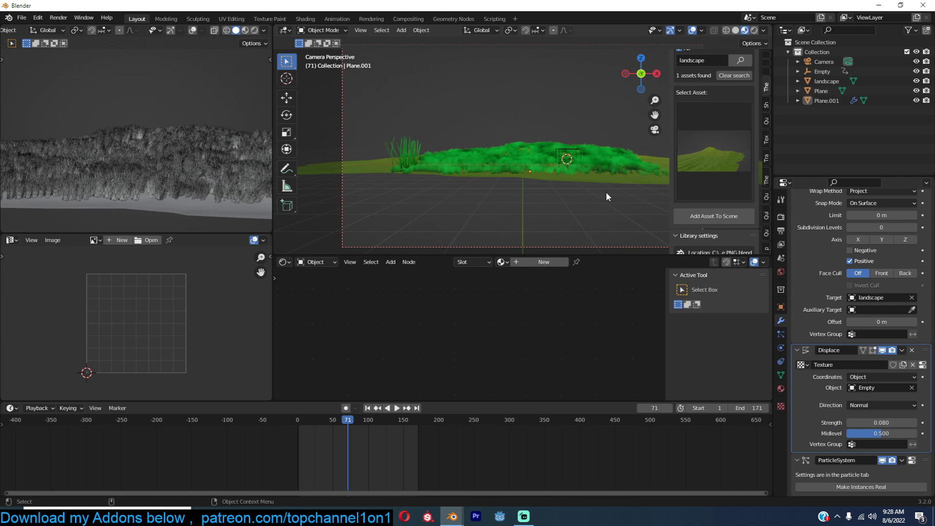
left_click(617, 177)
key("s")
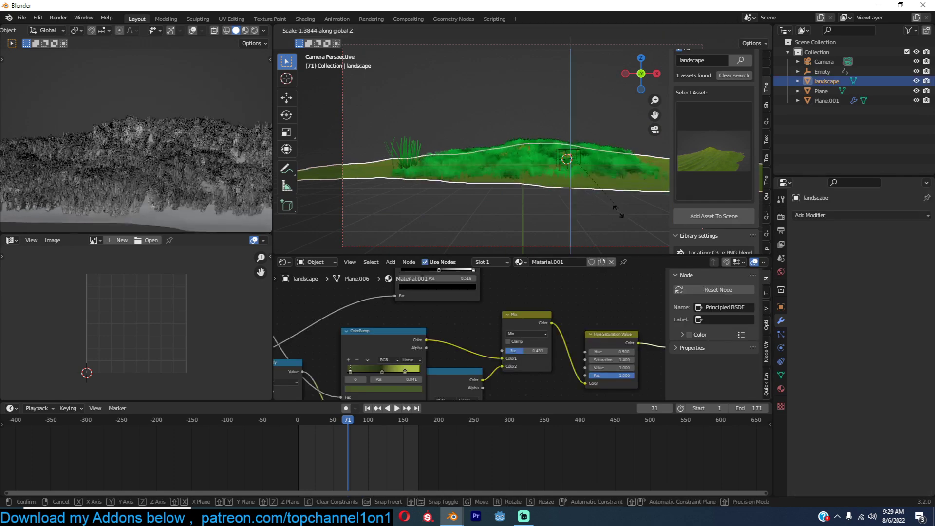
left_click(598, 230)
Step: Move the camera along its local Z axis toward the grass, to a Y location of about -3.98 m
left_click(586, 248)
key("g")
key("z")
key("z")
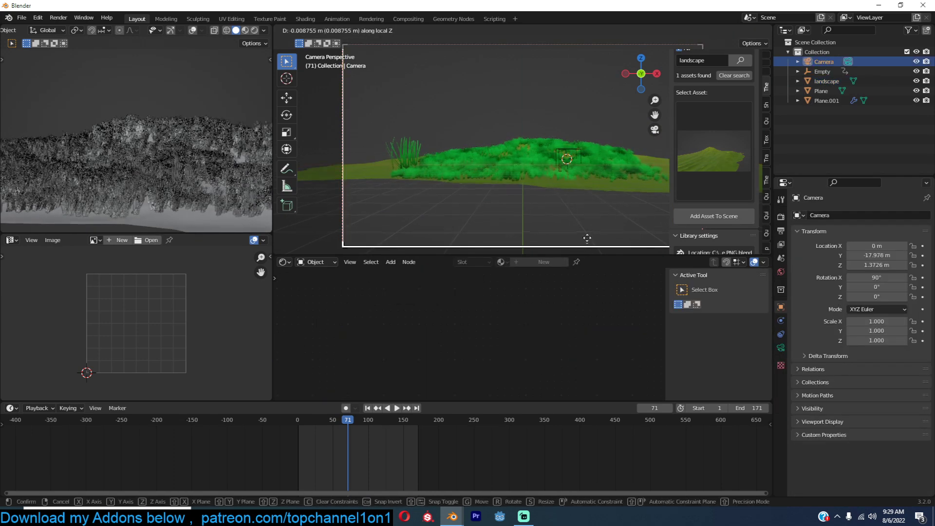
left_click(607, 167)
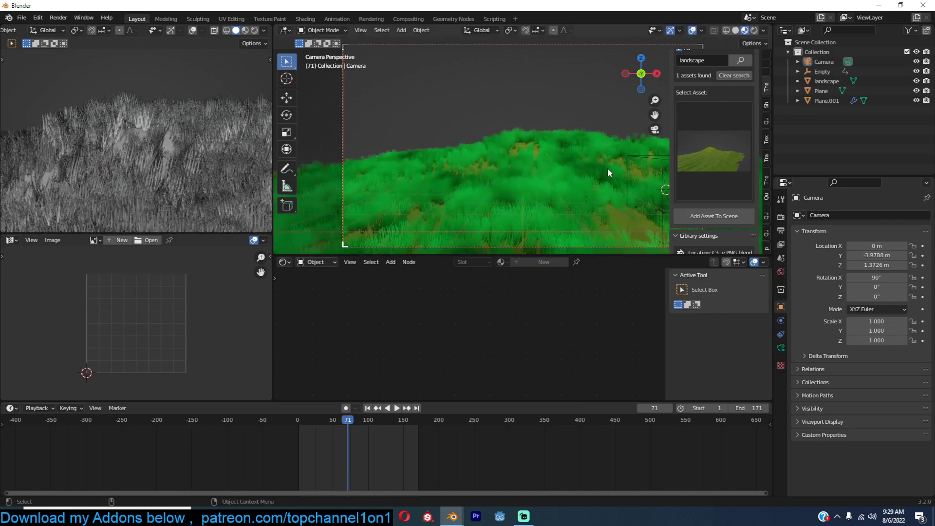
Step: Set the grass plane's particle emission number to 5000 and play the animation to check the denser grass
left_click(546, 174)
key("alt+a")
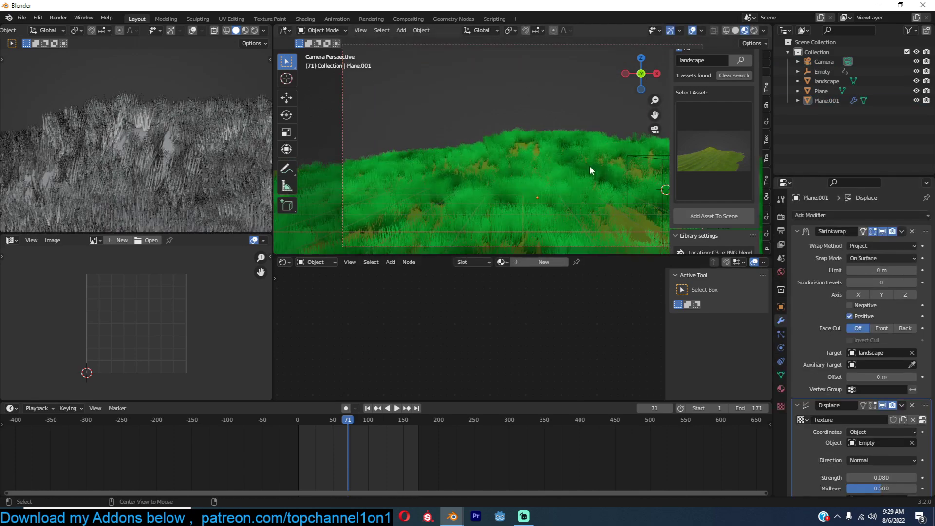
left_click(781, 334)
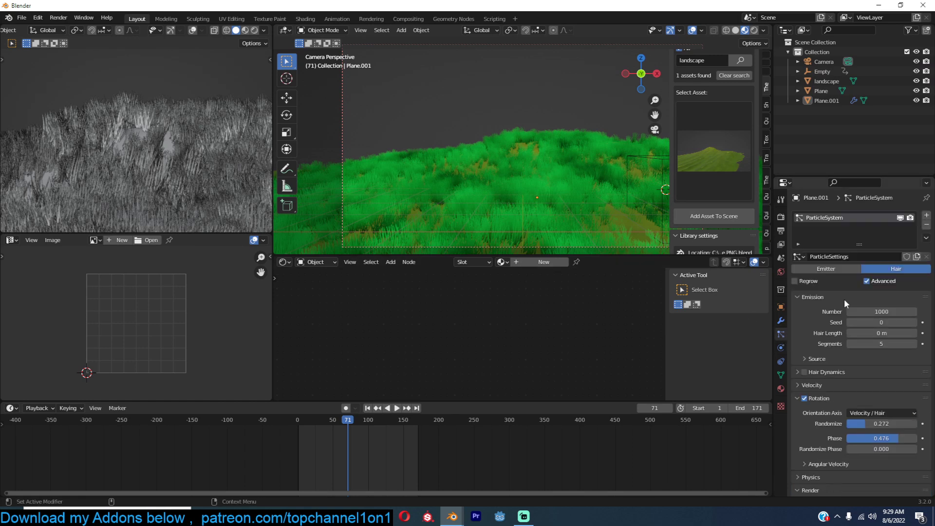
double_click(889, 311)
type("5000")
key("Return")
middle_click_drag(524, 147, 582, 140)
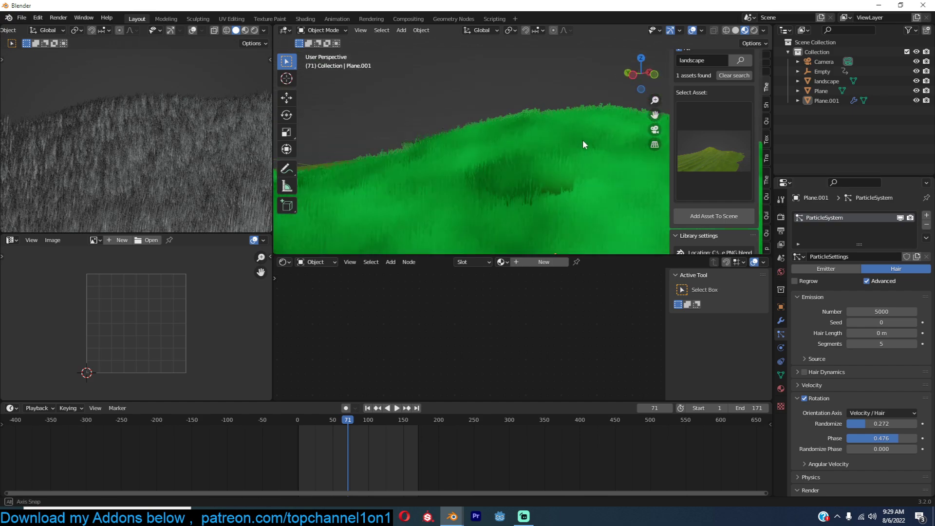
key("space")
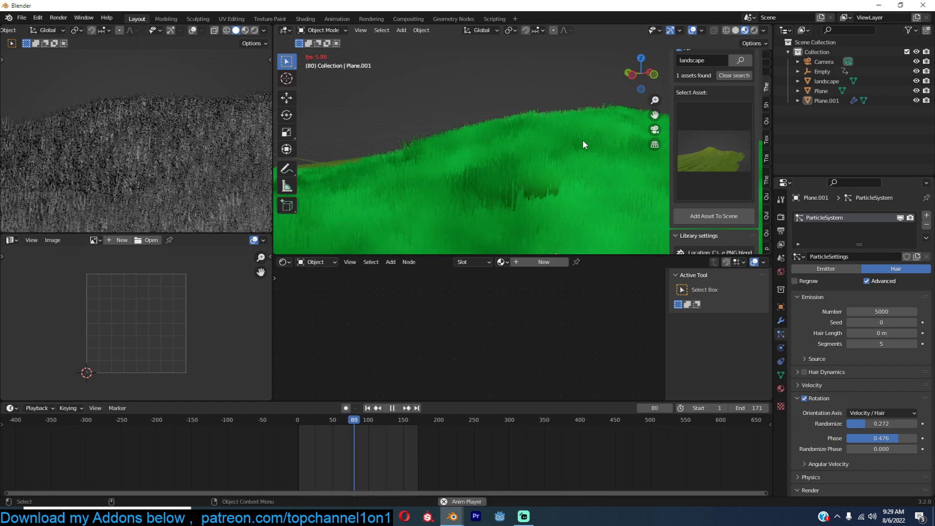
key("space")
middle_click_drag(354, 83, 377, 136)
key("ctrl+s")
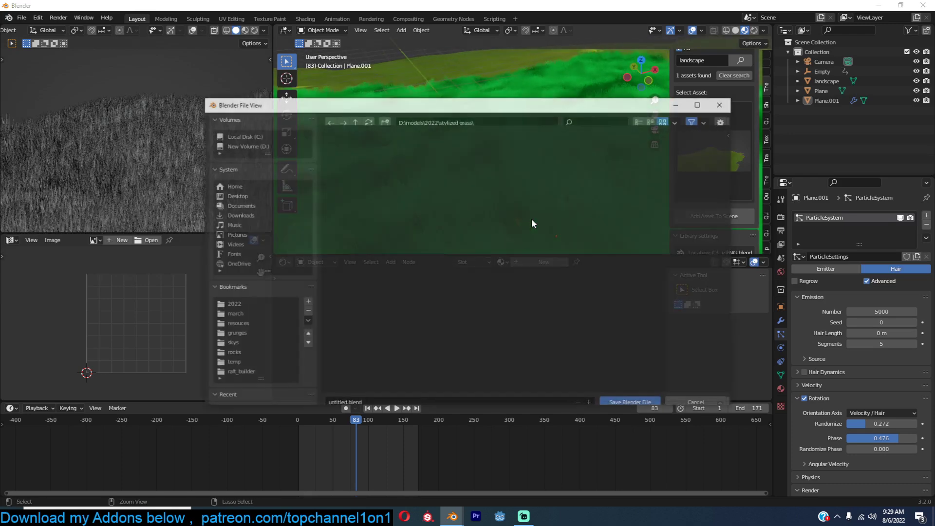
left_click(722, 104)
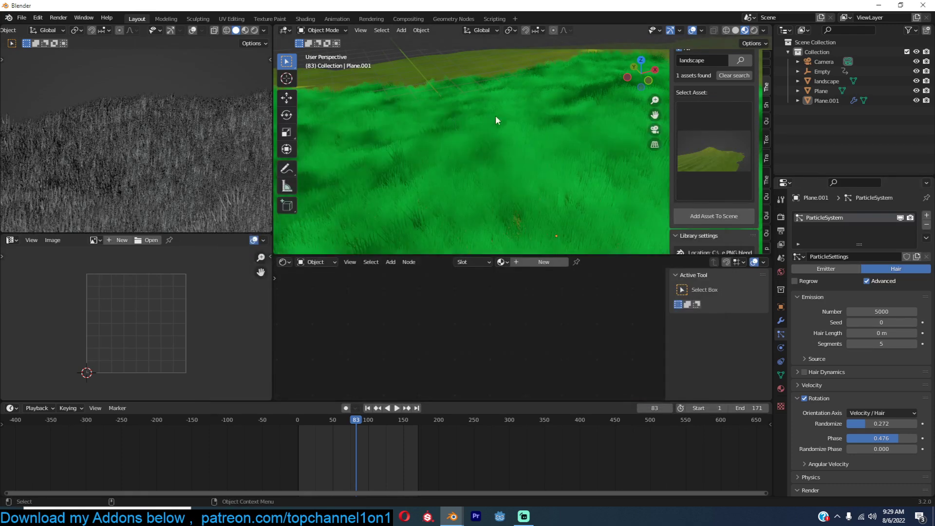
Step: Set the Display Amount of the grass particle system's simple children to 3 and inspect the hill's coverage
middle_click_drag(496, 115, 554, 112)
middle_click_drag(534, 146, 463, 129)
scroll(863, 335, "down", 15)
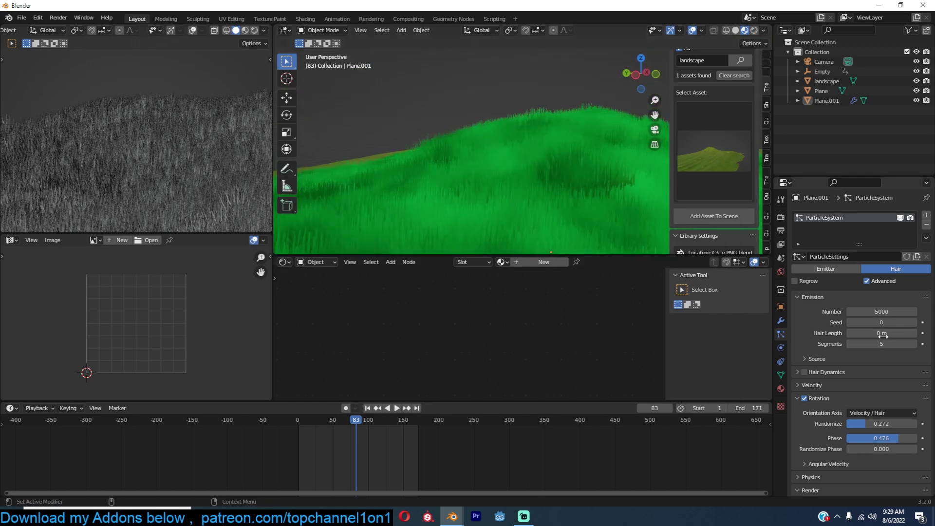
left_click_drag(895, 287, 891, 287)
middle_click_drag(633, 219, 669, 230)
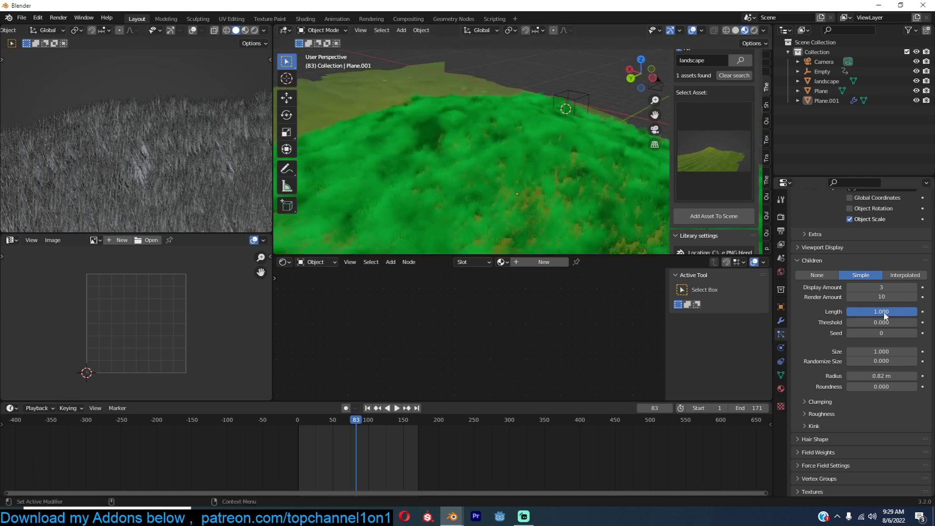
Step: Increase the children radius of the grass particles to 1.03 m and preview the animation through the camera
scroll(873, 396, "down", 1)
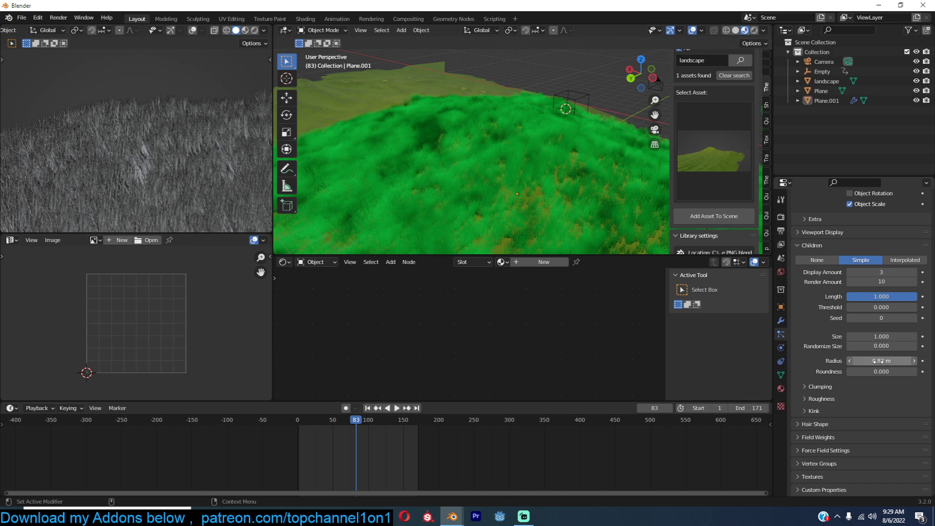
left_click_drag(879, 361, 892, 361)
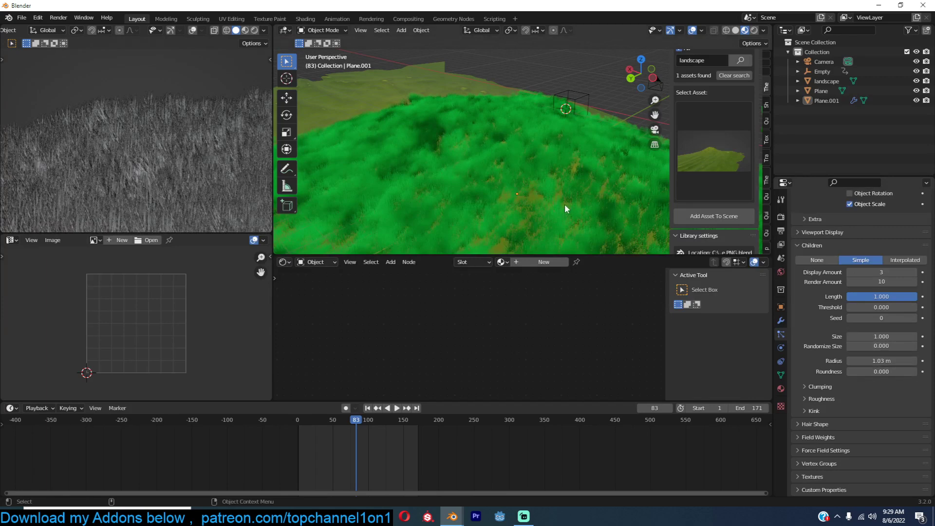
scroll(601, 192, "up", 2)
middle_click_drag(600, 190, 595, 169)
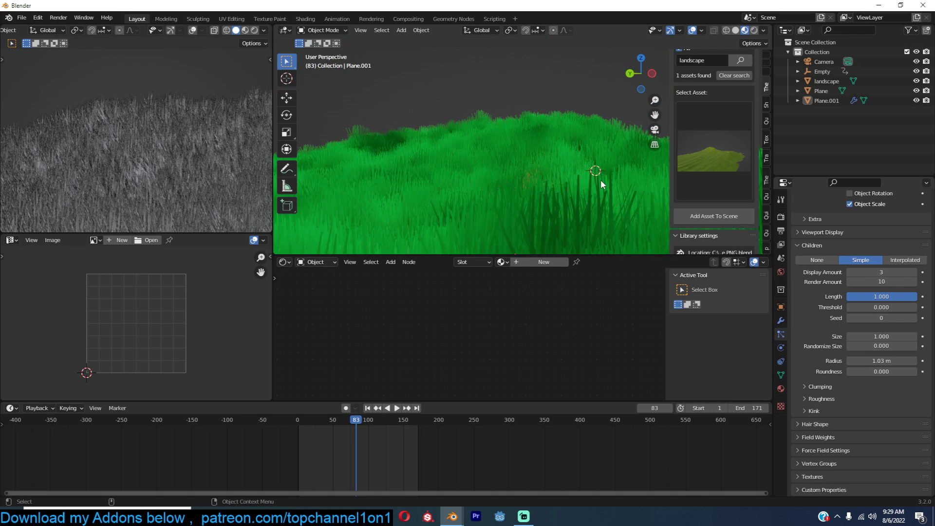
key("KP_0")
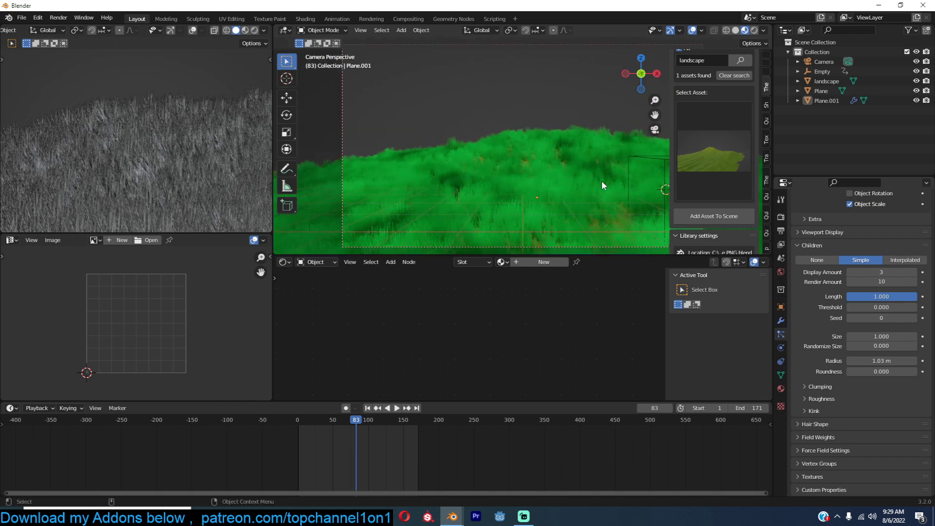
key("space")
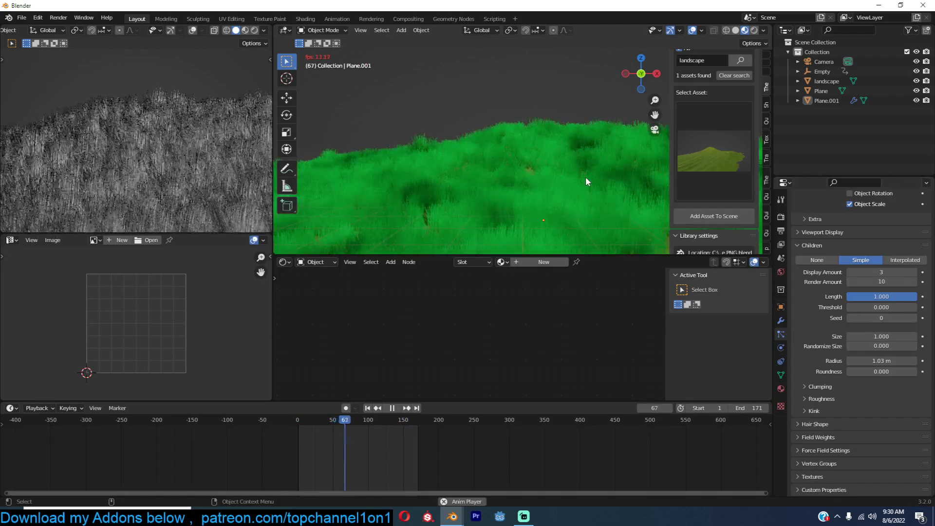
key("space")
Step: Add a Sun light, place it above the hill at about X 3.45 m, Z 3.72 m and tilt it about 50° around Y
key("shift+a")
mouse_move(584, 175)
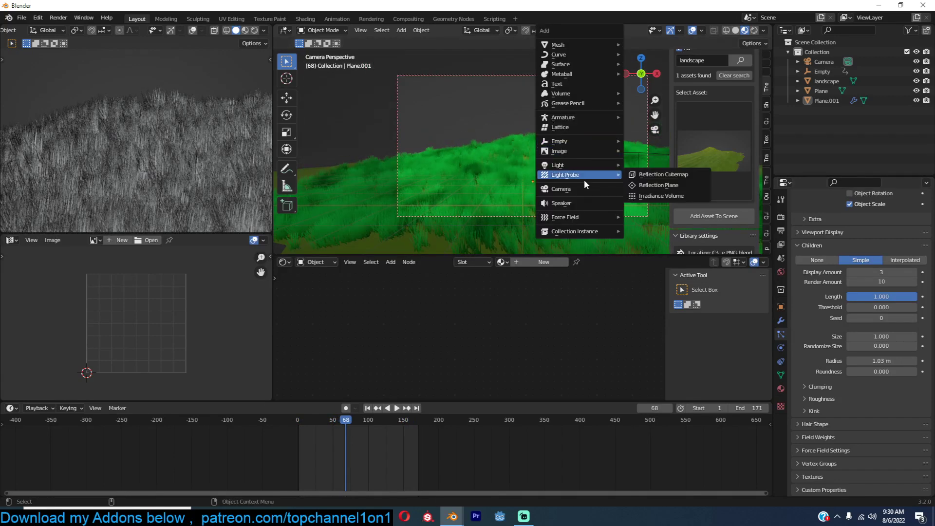
left_click(664, 177)
key("r")
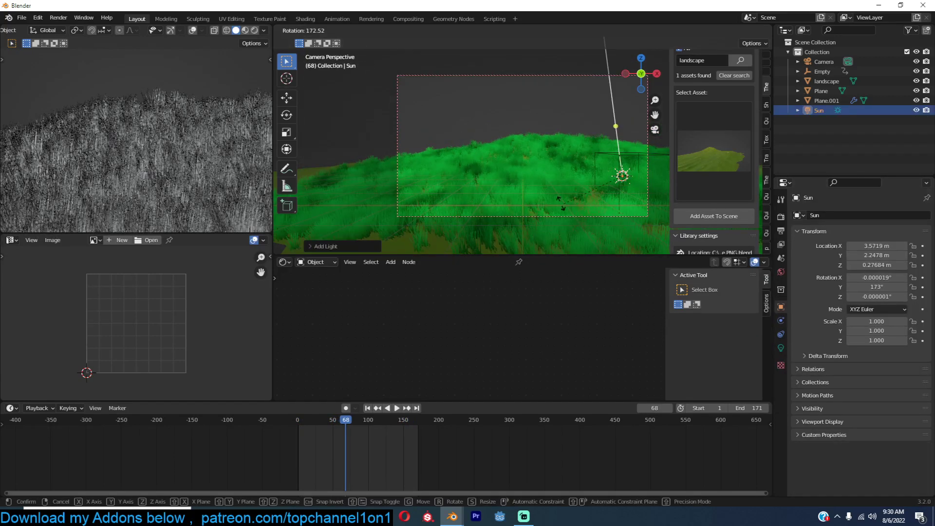
left_click(609, 225)
key("g")
left_click(581, 158)
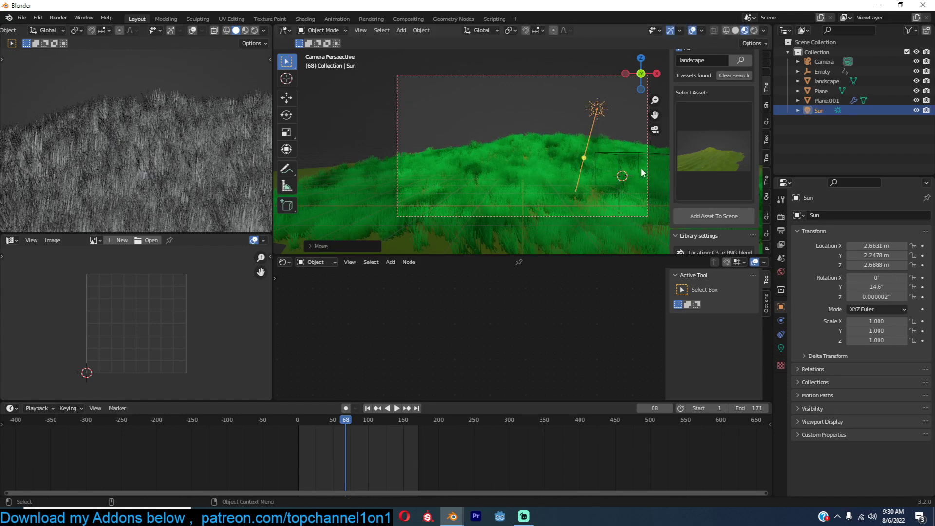
key("r")
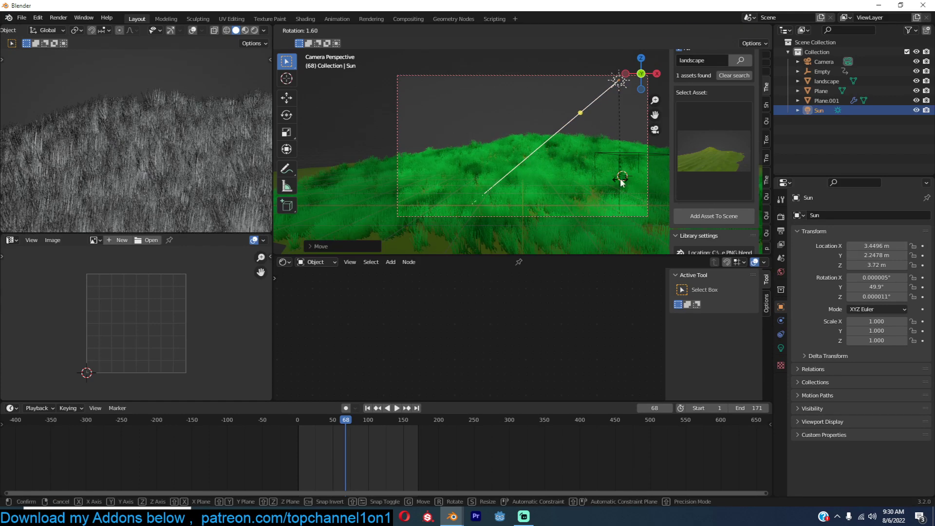
left_click(621, 182)
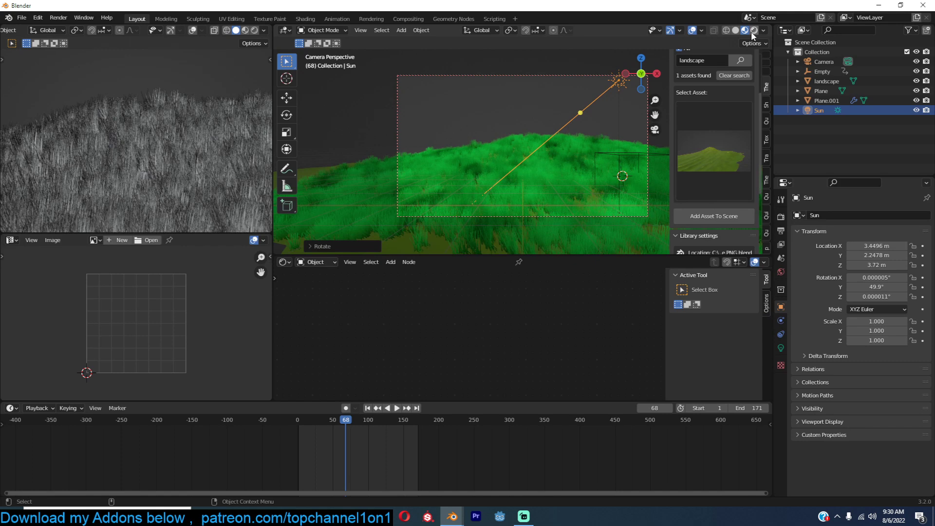
Step: Switch the viewport to rendered shading and assign a Sky Texture to the world background color
left_click(753, 31)
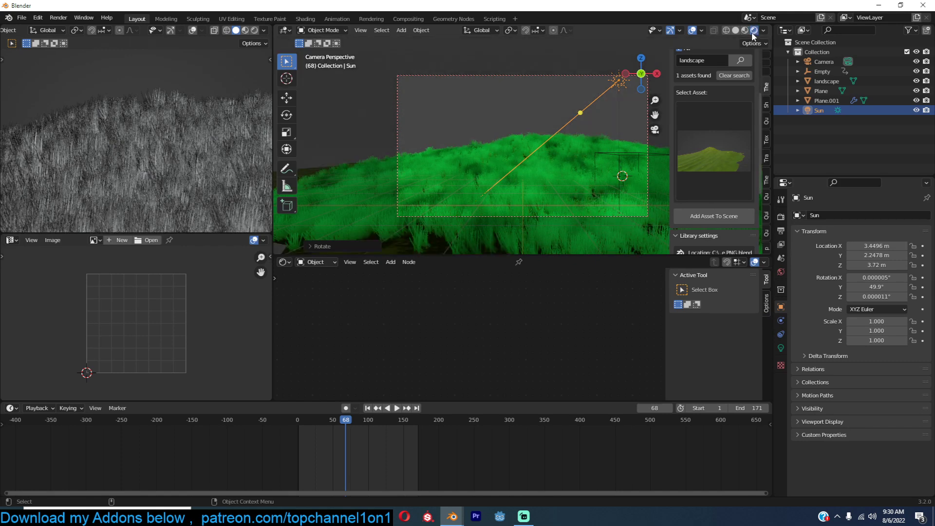
left_click(780, 272)
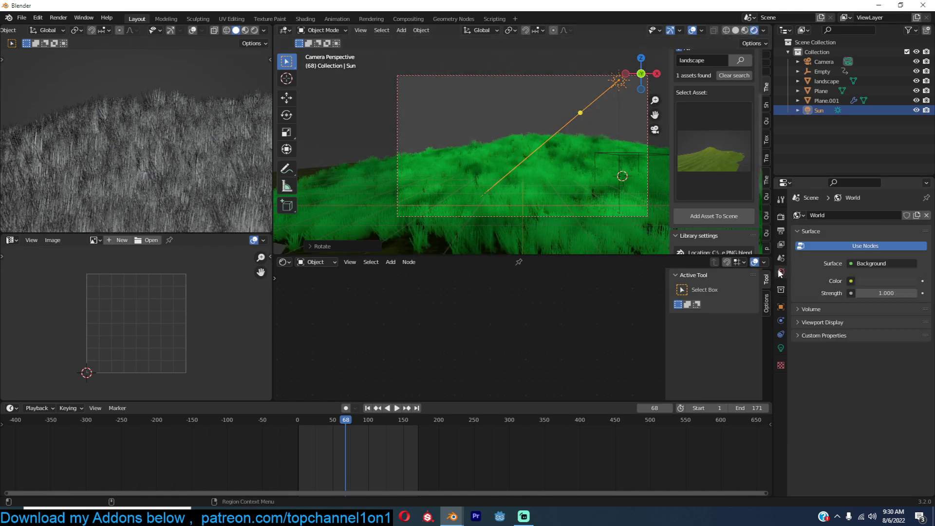
left_click(851, 281)
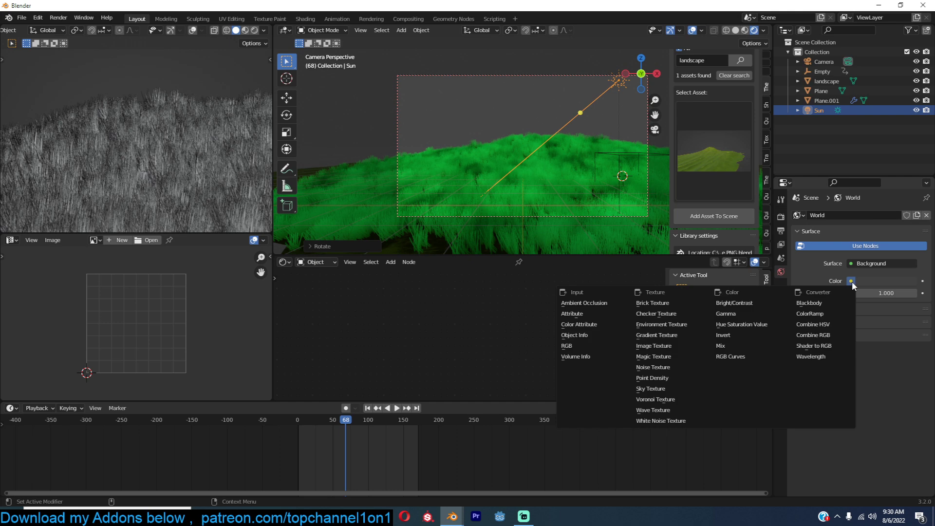
left_click(670, 388)
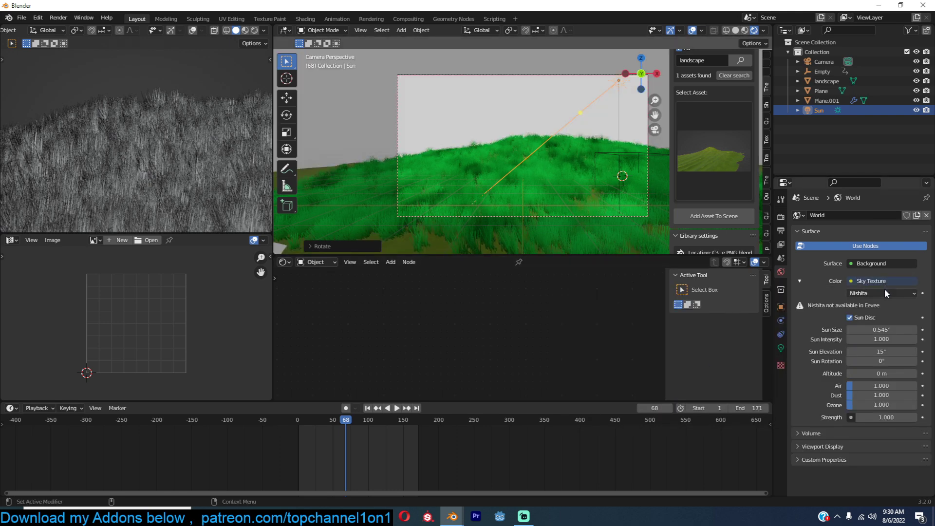
Step: Change the world background's Sky Texture type from Nishita to Preetham
left_click(885, 293)
left_click(875, 304)
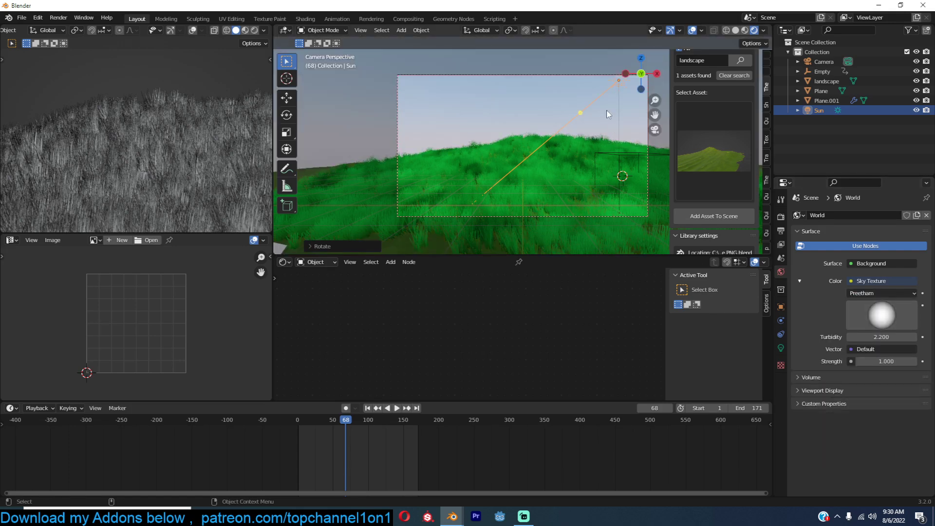
left_click(566, 141)
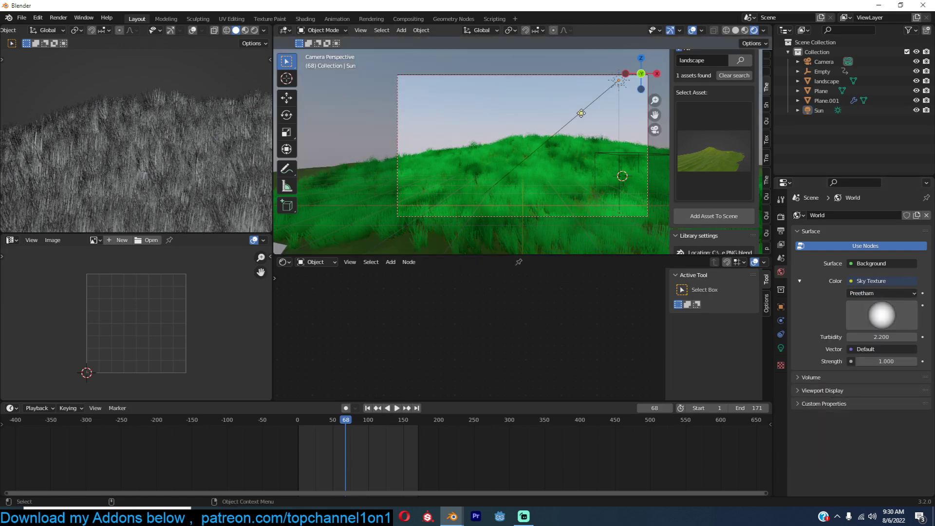
left_click(539, 175)
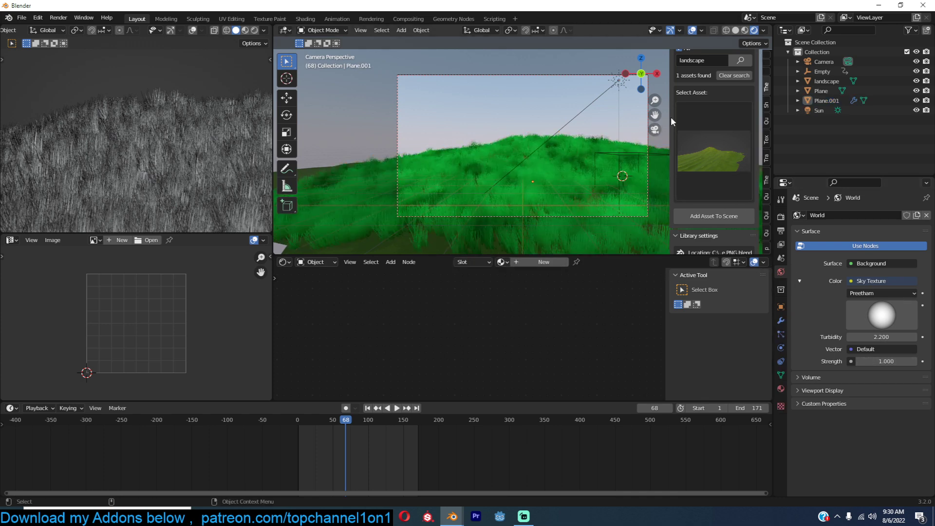
Step: Delete the unused Principled BSDF node from the material of the grass blade object Plane
left_click(822, 90)
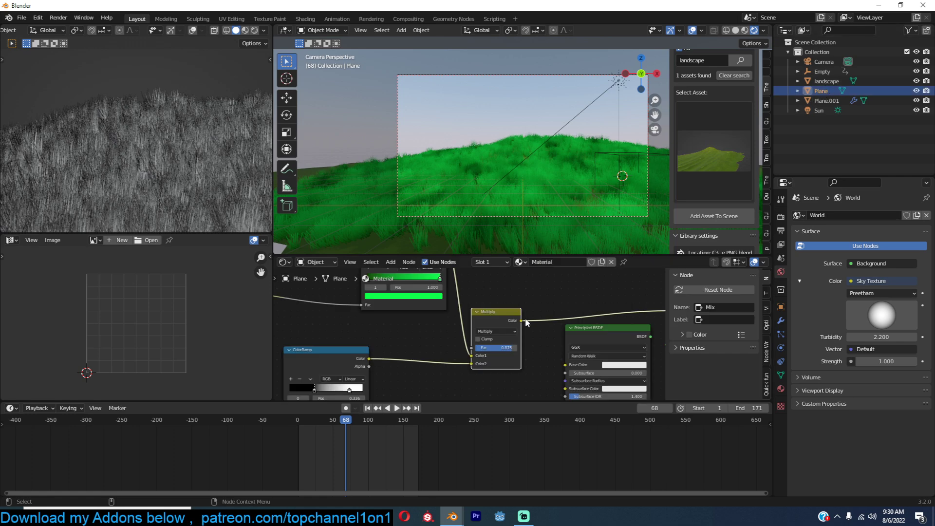
mouse_move(526, 322)
middle_mouse_down()
mouse_move(492, 345)
mouse_move(438, 343)
mouse_move(530, 338)
middle_mouse_up()
left_click(509, 348)
key("x")
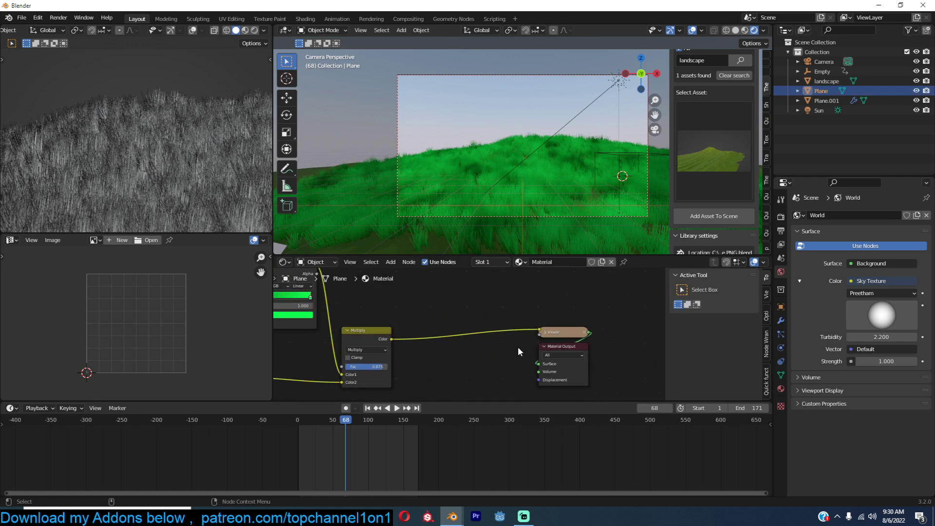
Step: Add a Diffuse BSDF node to the grass material and connect the Multiply node's color output to its color
key("shift+a")
left_click(525, 286)
key("shift+a")
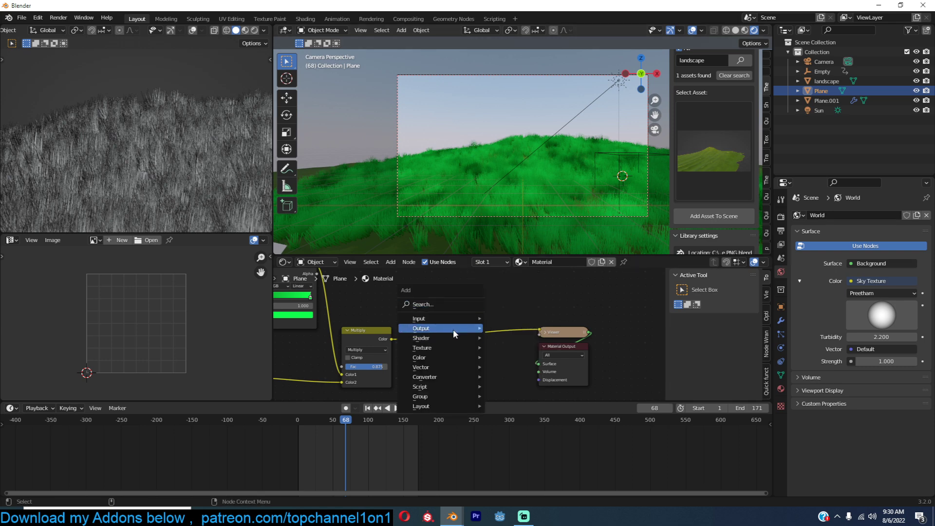
mouse_move(452, 338)
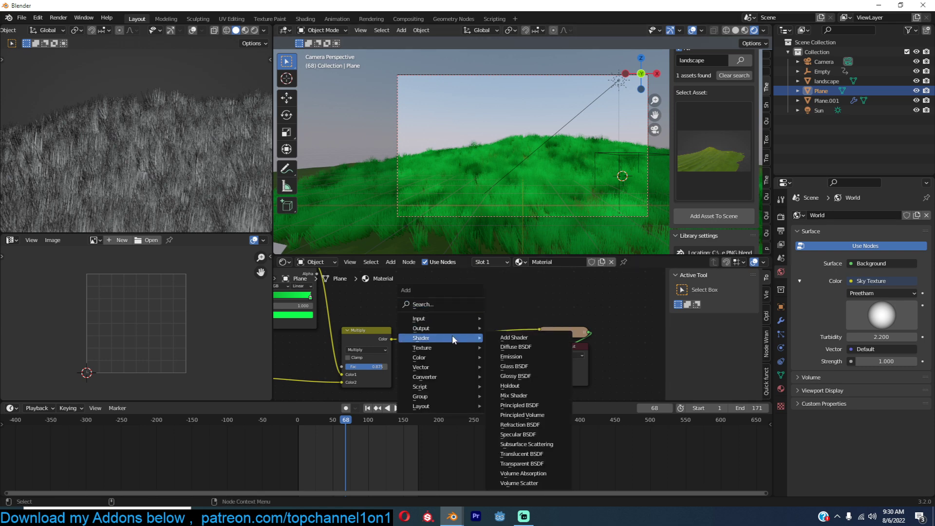
left_click(512, 349)
left_click_drag(391, 365, 472, 306)
Step: Combine the Diffuse BSDF and Viewer emission through a Mix Shader feeding the Material Output, and set its Fac to 0
left_click_drag(543, 359, 460, 362)
left_click(528, 357)
right_click_drag(468, 361, 510, 317, "ctrl+shift")
left_click_drag(554, 379, 655, 332)
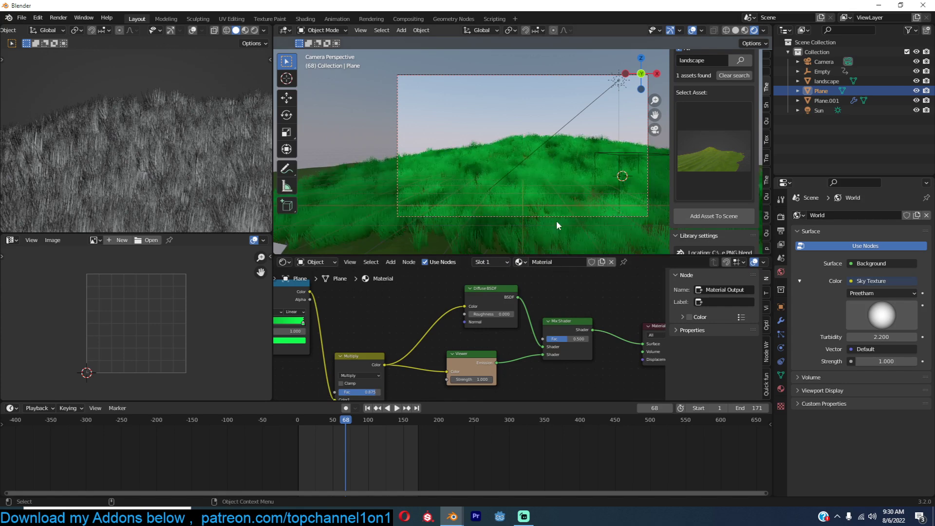
left_click_drag(574, 343, 546, 342)
Step: Set the Sun light's strength to 20 and inspect the lit grass on the hill
left_click(596, 105)
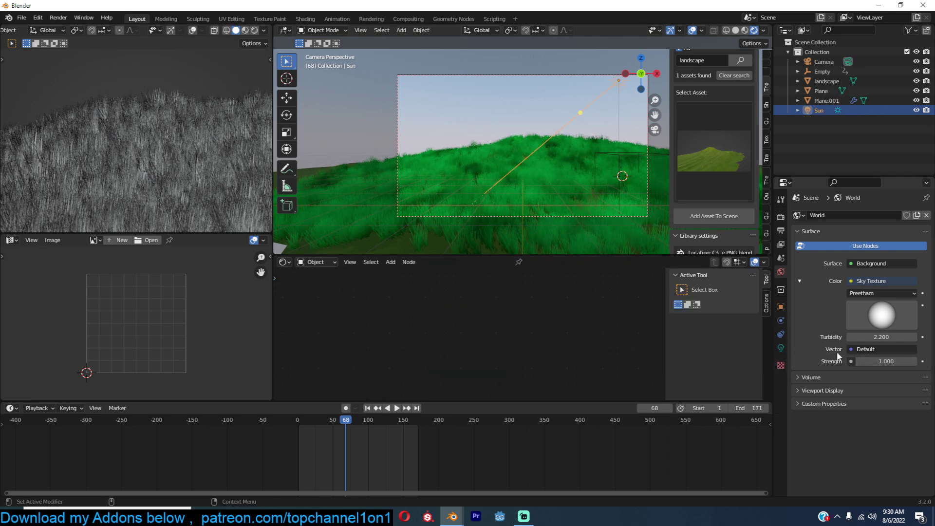
left_click(781, 349)
left_click(876, 282)
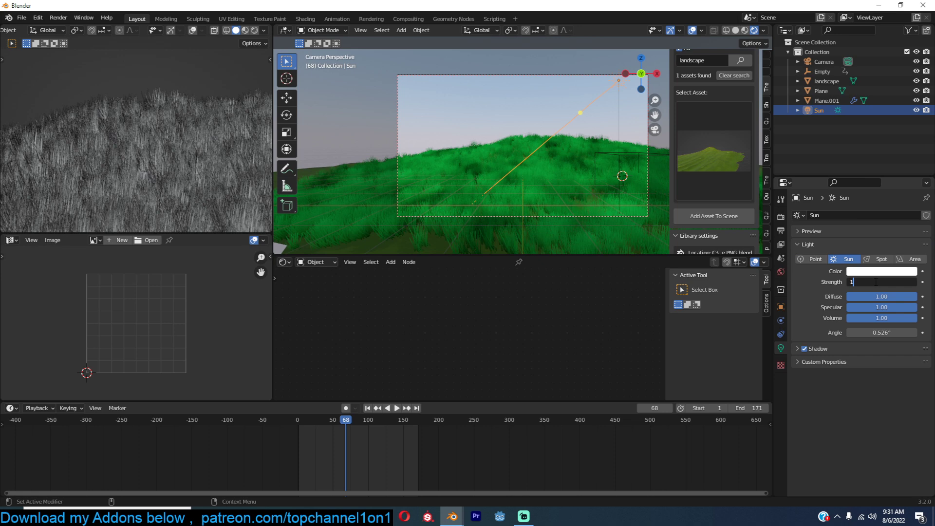
key("Return")
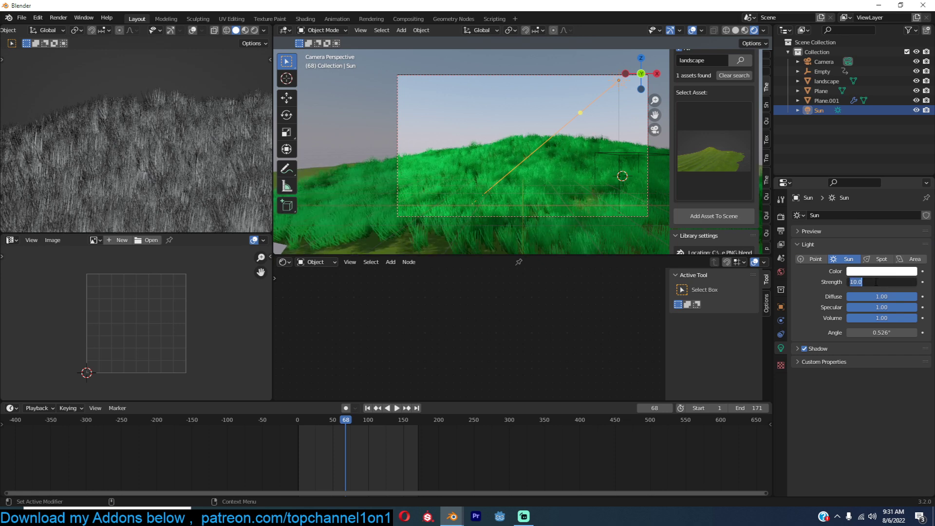
key("Return")
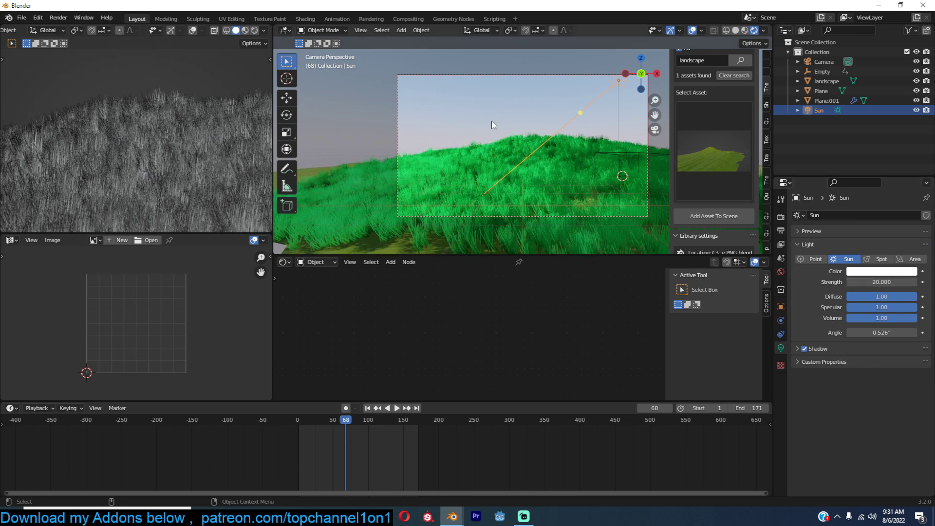
left_click(536, 138)
scroll(536, 138, "up", 1)
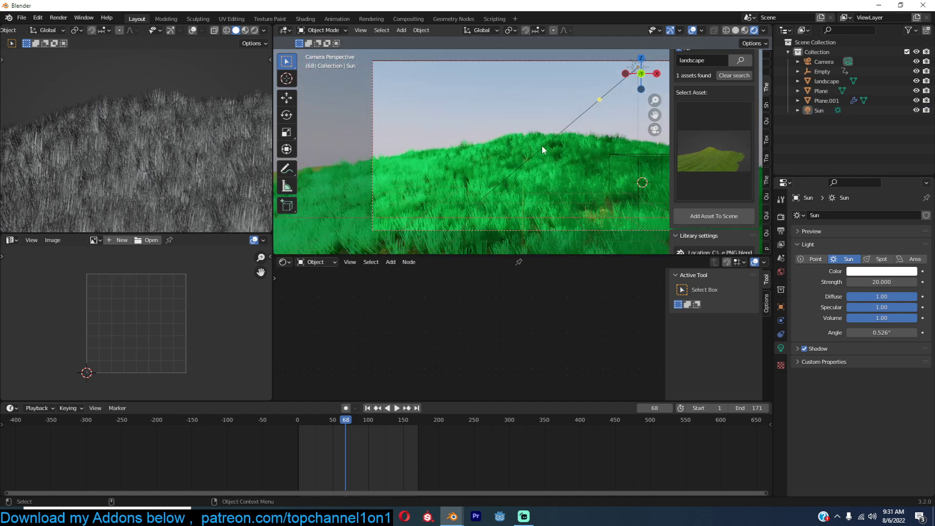
scroll(556, 148, "up", 3)
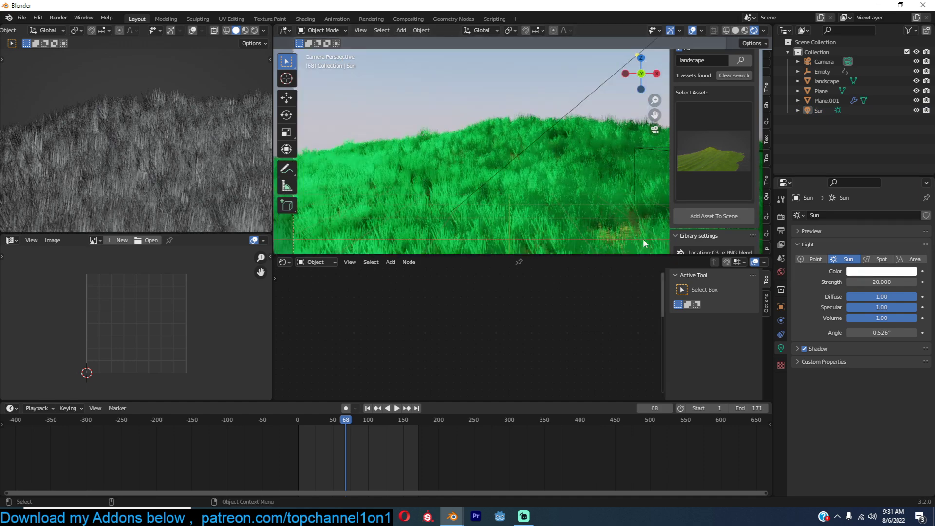
scroll(643, 238, "down", 4)
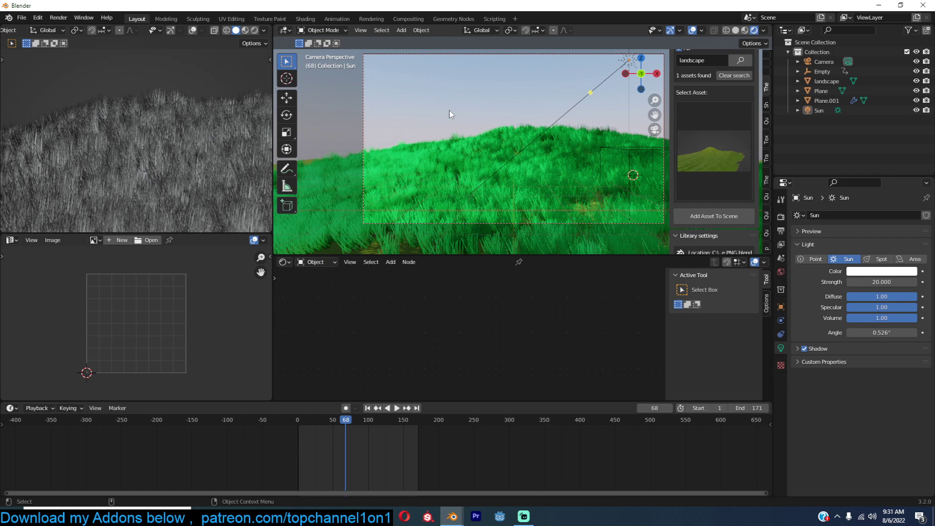
Step: Select the grass emitter Plane.001 and hide the camera viewport's overlays and sidebar
left_click(818, 92)
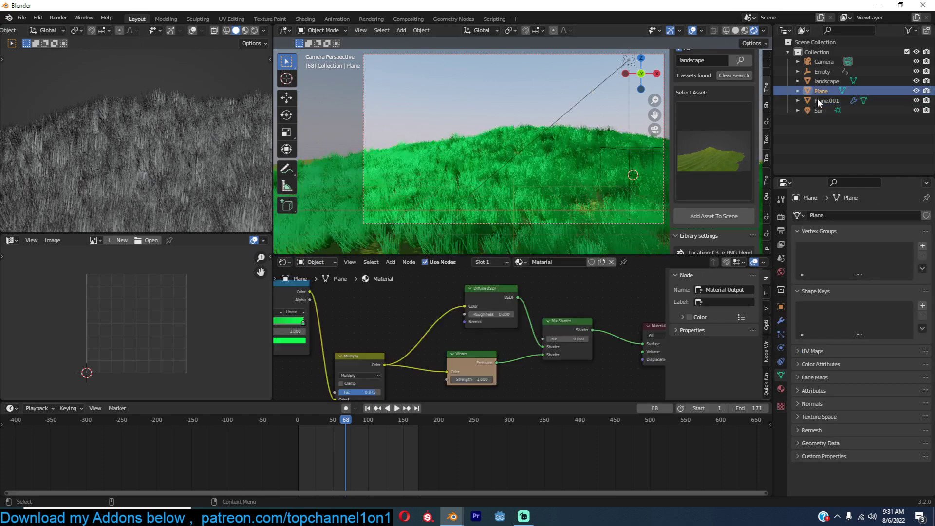
left_click(819, 101)
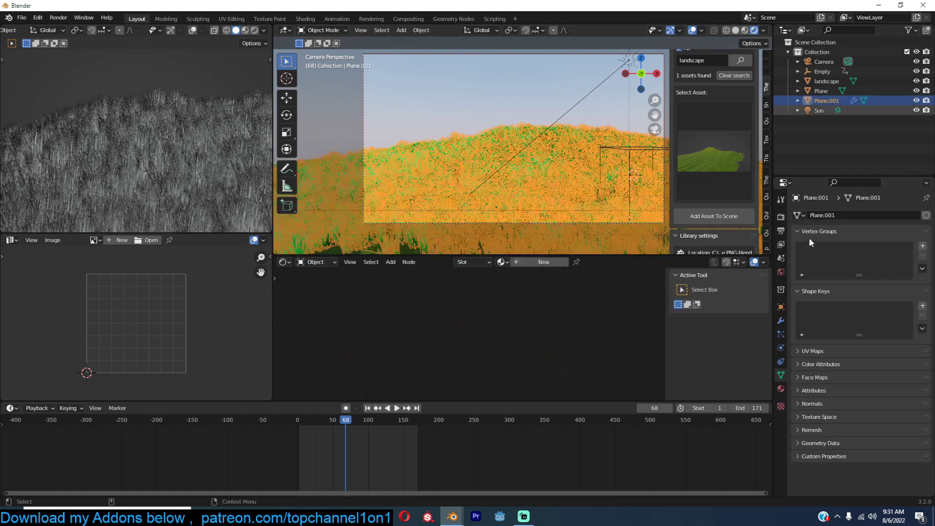
left_click(692, 31)
key("n")
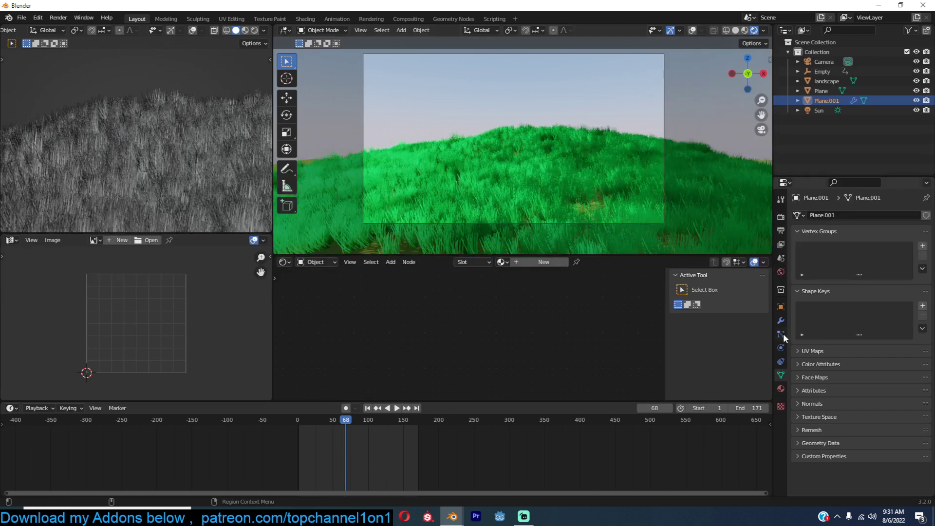
Step: Set the grass particle system's object-aligned Z velocity to 0.08 m/s
left_click(781, 334)
scroll(870, 410, "down", 10)
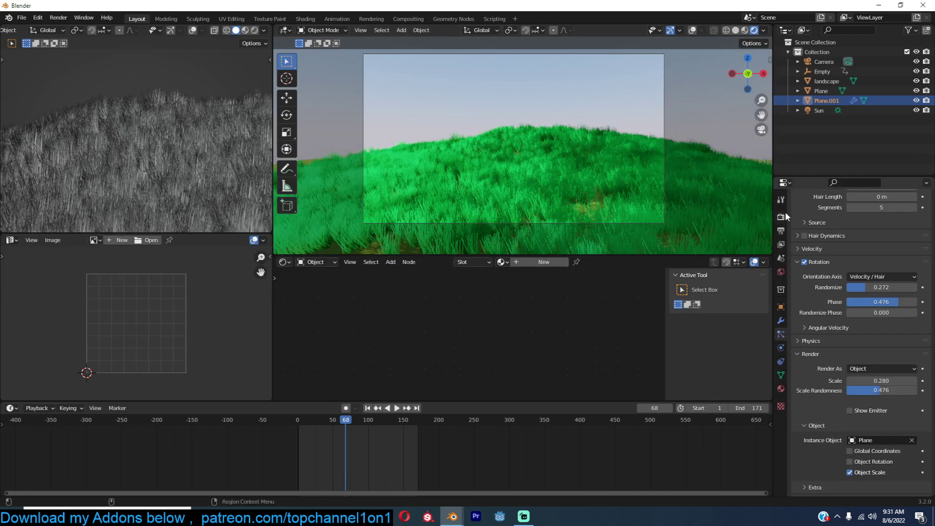
left_click(826, 248)
left_click_drag(894, 318, 866, 318)
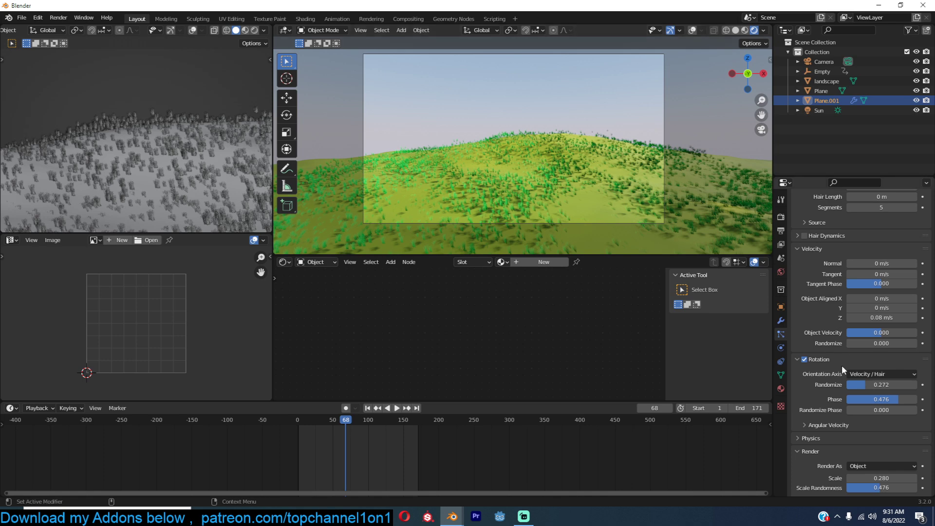
Step: Set the Display Amount of the grass particles' simple children to 2
scroll(845, 380, "down", 5)
scroll(856, 346, "down", 7)
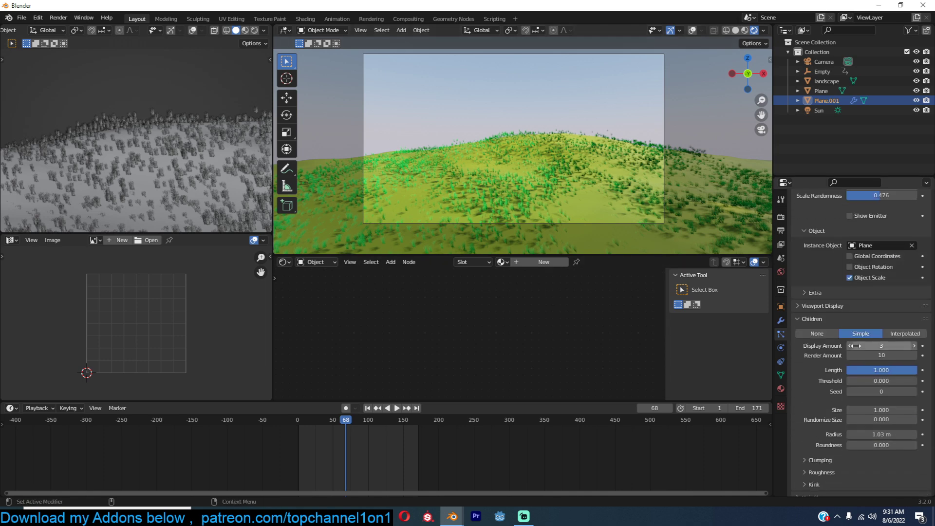
mouse_move(874, 346)
left_mouse_down()
mouse_move(916, 346)
mouse_move(860, 349)
left_mouse_up()
left_click(869, 348)
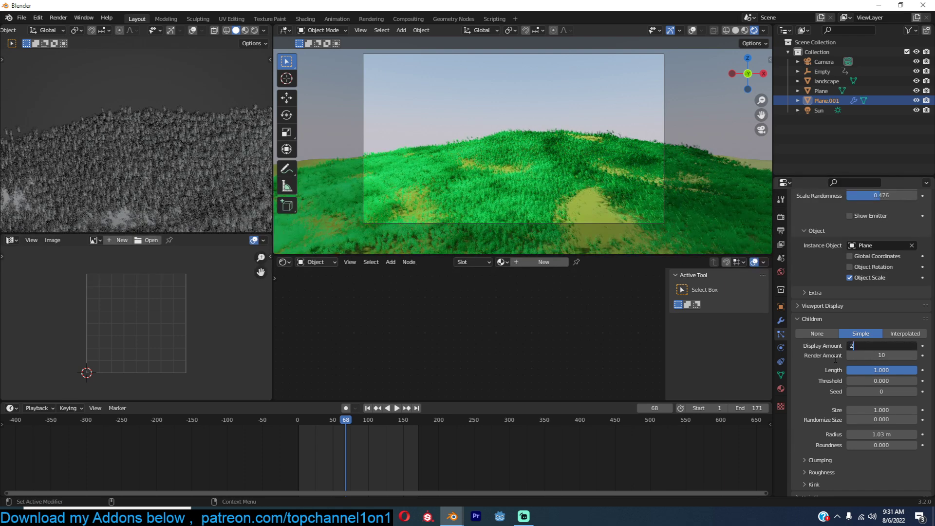
key("Return")
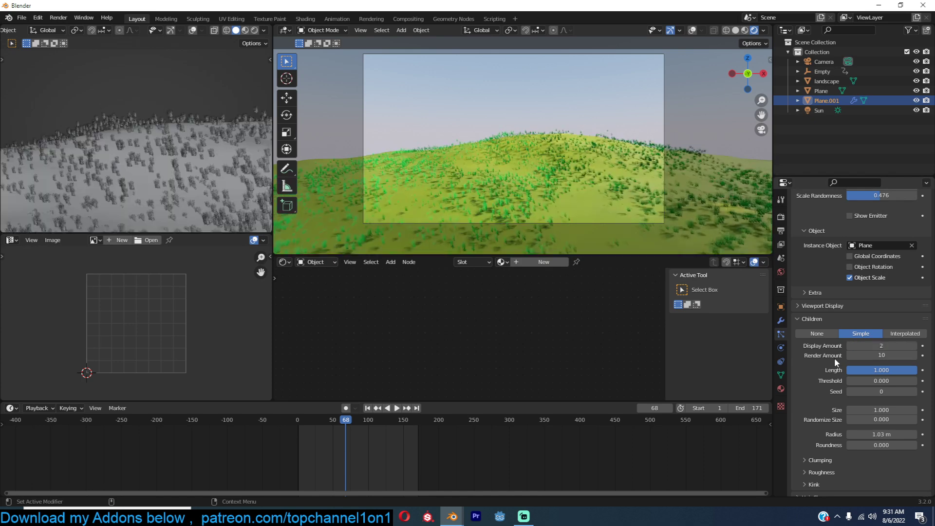
Step: Set the grass particles' object-aligned Z velocity to 0.2 m/s and the simple children's Display Amount to 18
scroll(884, 316, "up", 8)
scroll(879, 399, "up", 7)
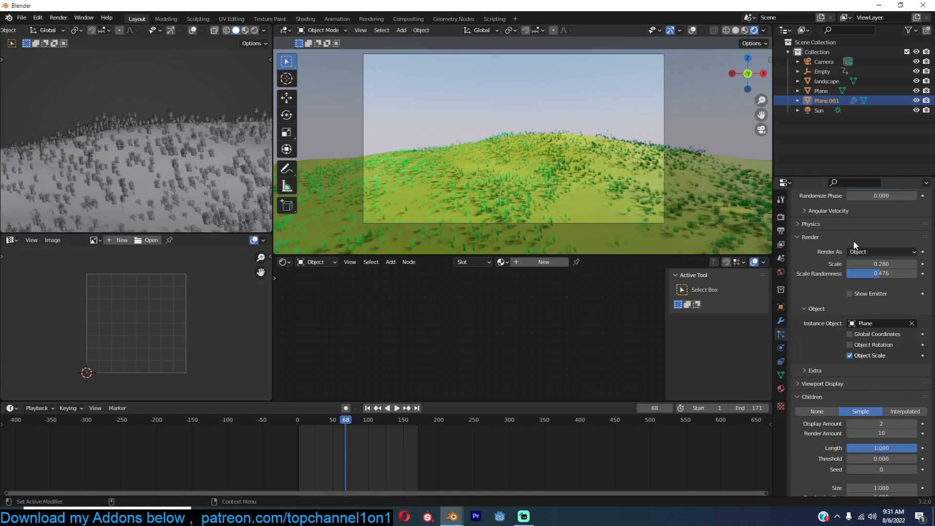
scroll(885, 302, "up", 1)
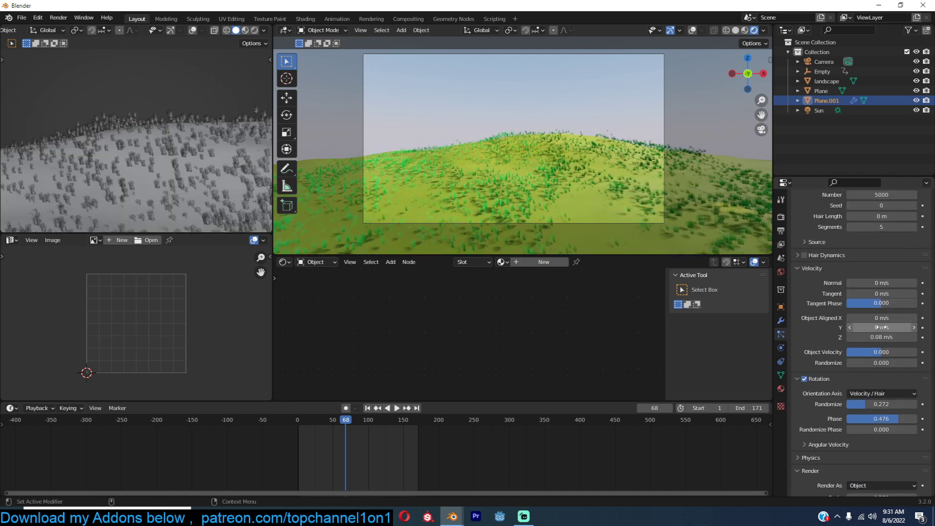
left_click_drag(881, 338, 901, 337)
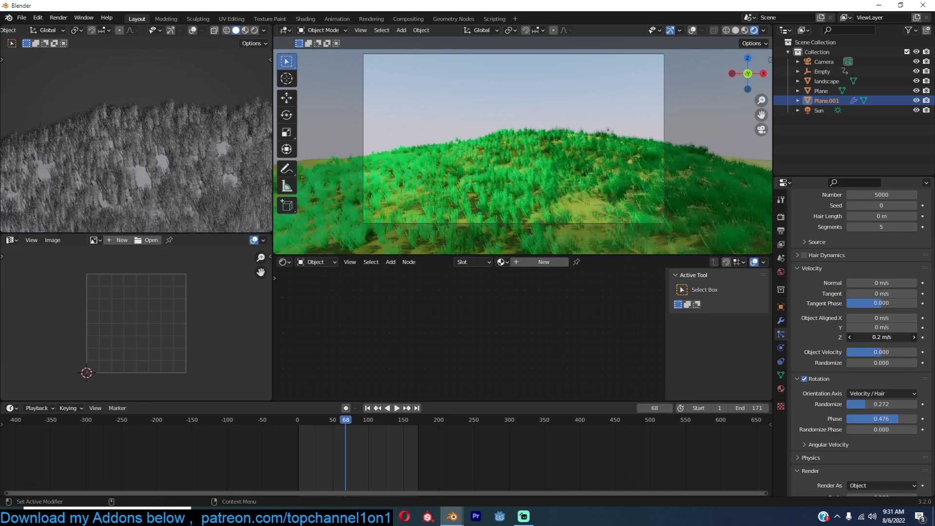
scroll(873, 362, "down", 12)
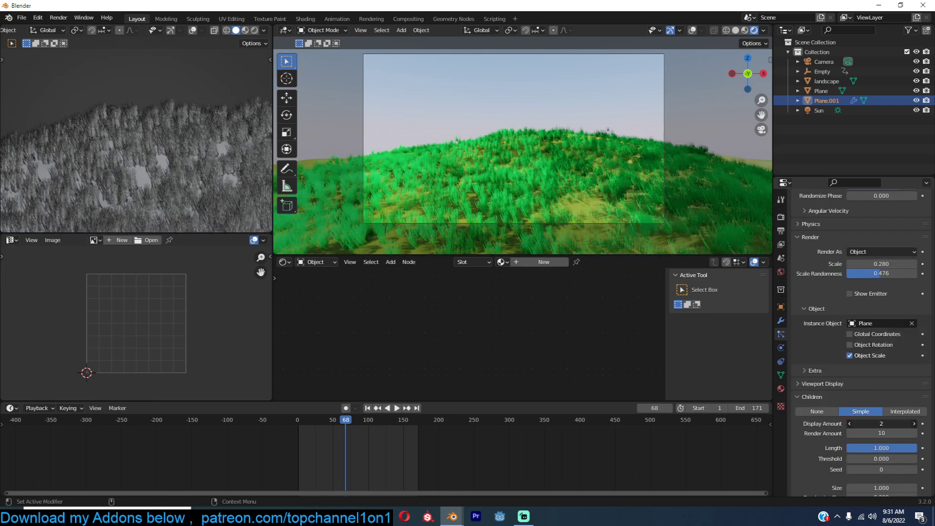
left_click_drag(881, 424, 911, 423)
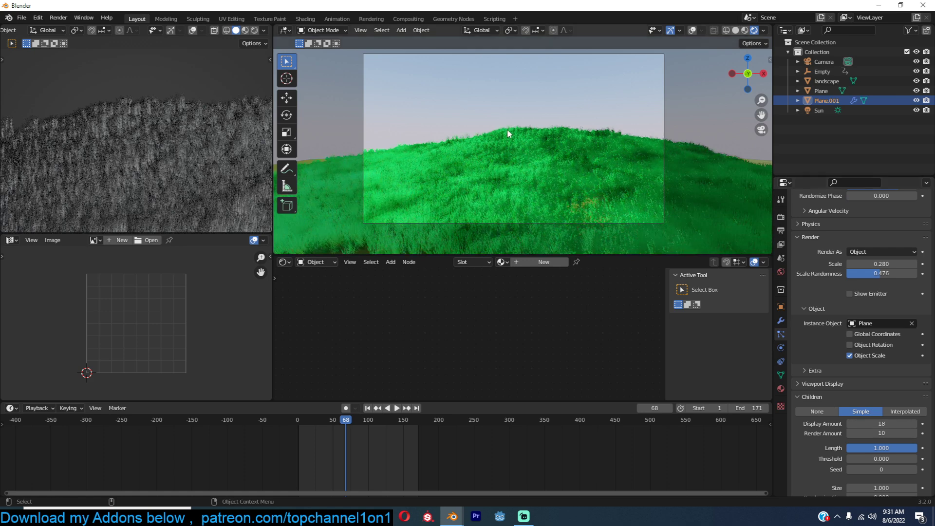